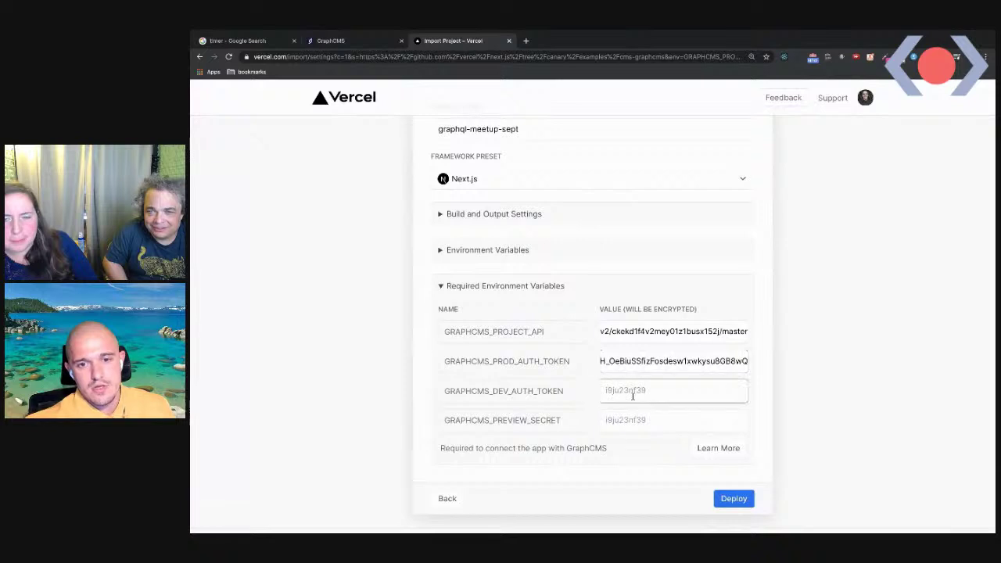
Enter the preview secret and start deploying graphql-meetup-sept
click(630, 420)
text(secret)
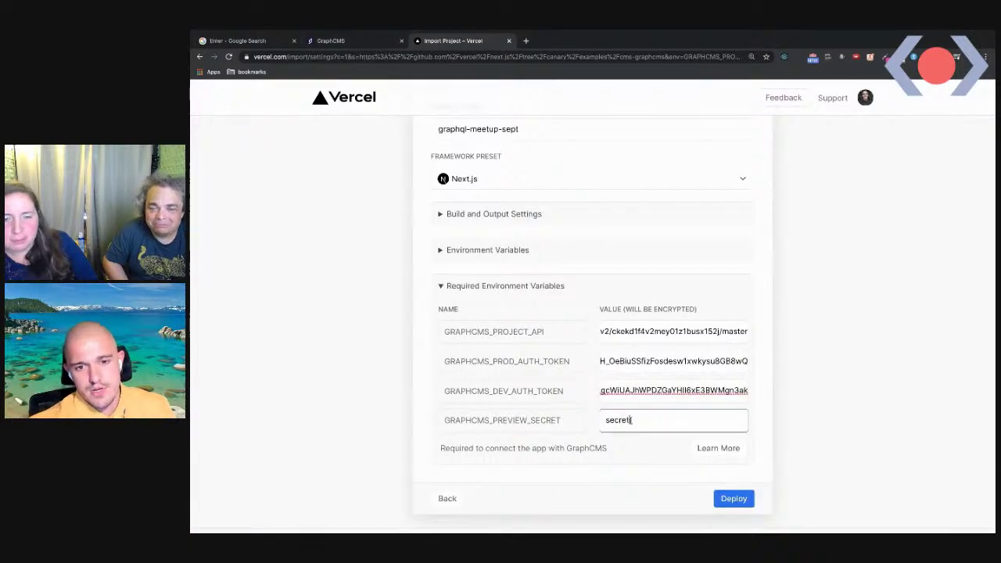
click(739, 504)
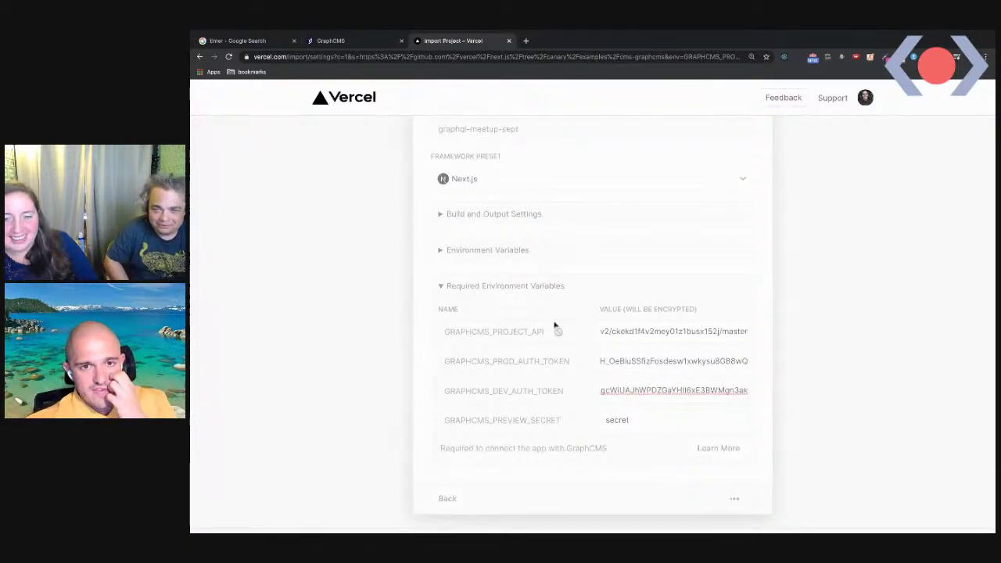
scroll(543, 324, up, 2)
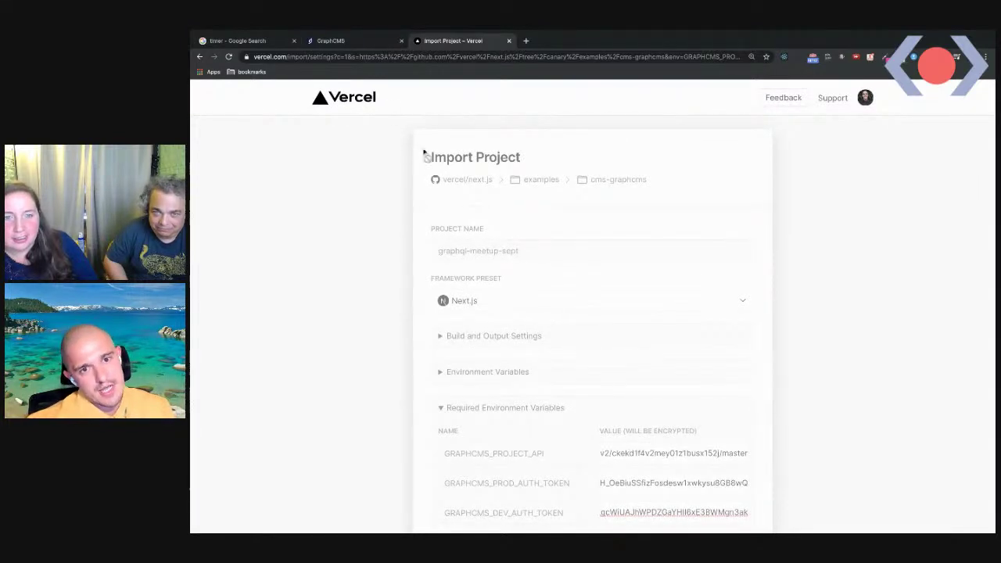
Check the GraphCMS schema and the stopwatch, then return to the streaming Vercel build log
click(356, 43)
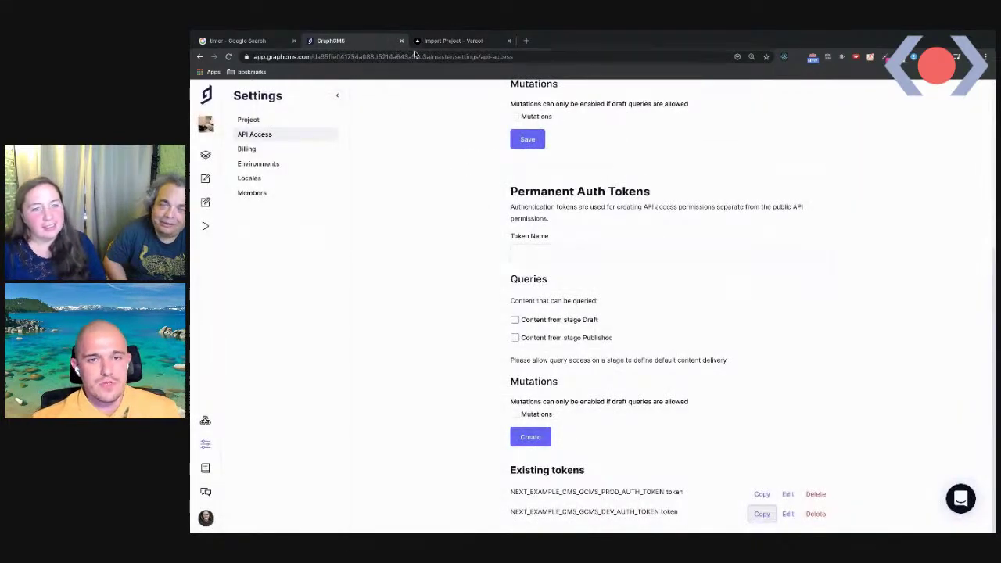
scroll(360, 152, up, 3)
click(204, 154)
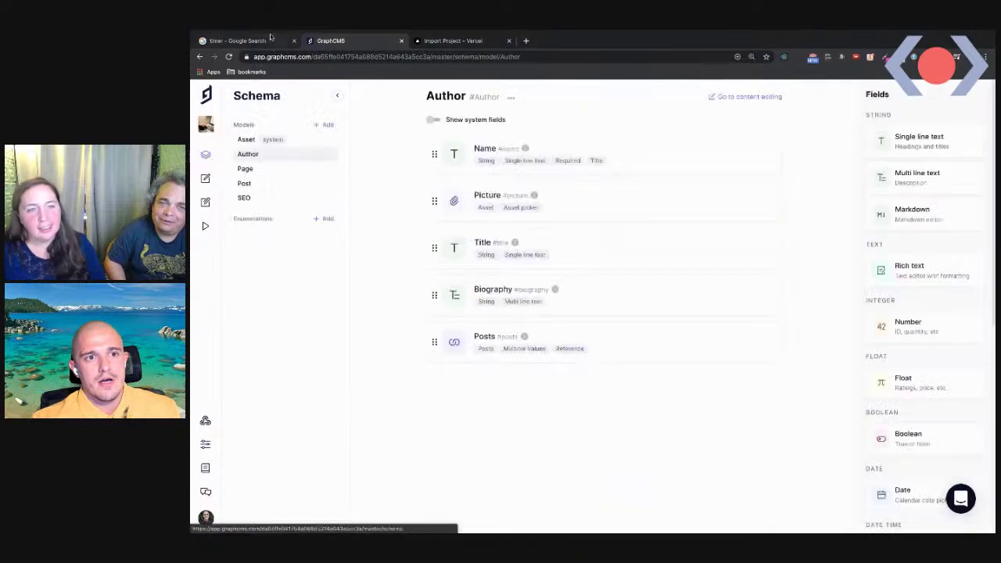
click(235, 41)
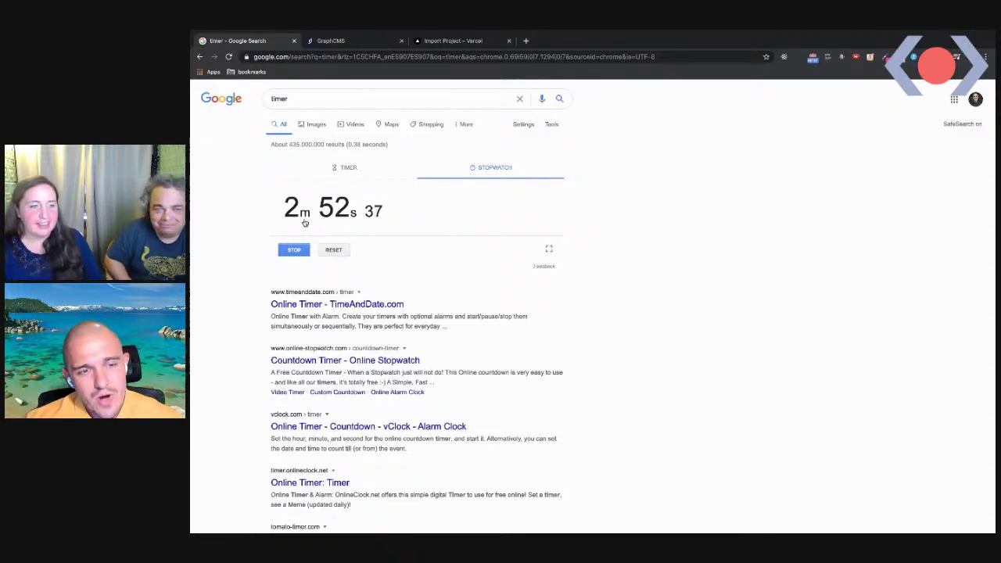
click(449, 41)
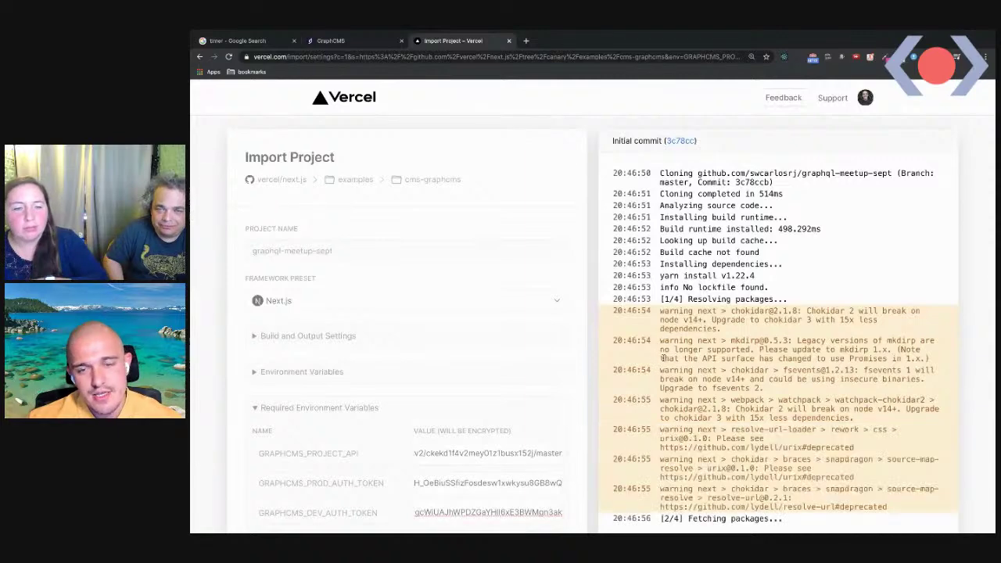
Find and highlight the 'Cannot read property name of null' TypeError in the Vercel deployment log
scroll(661, 360, down, 3)
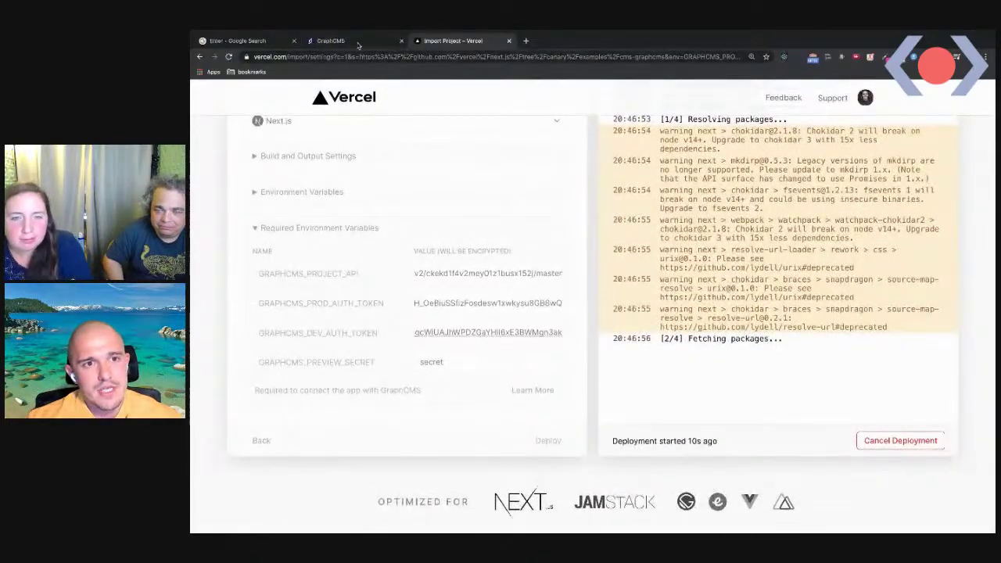
click(344, 41)
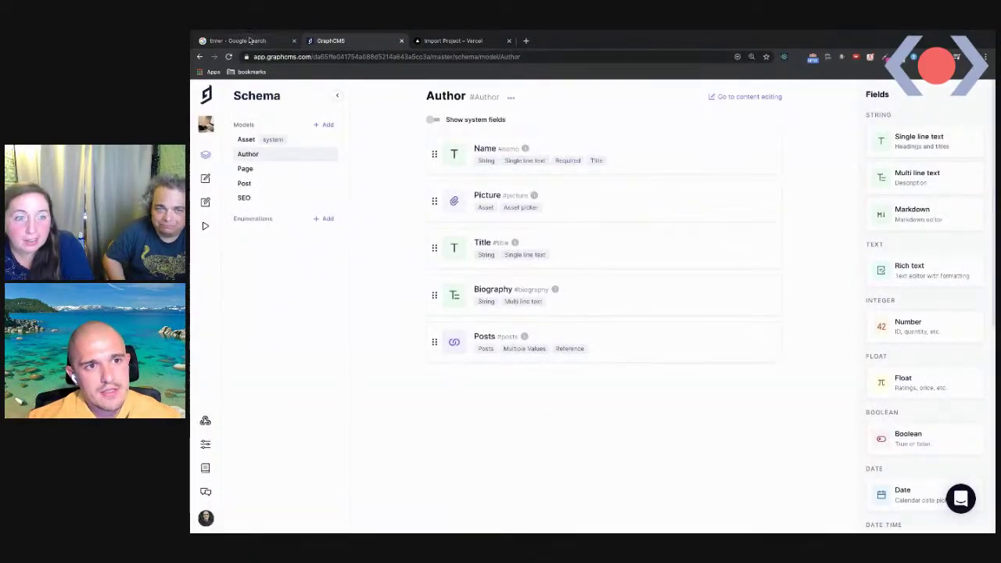
click(281, 41)
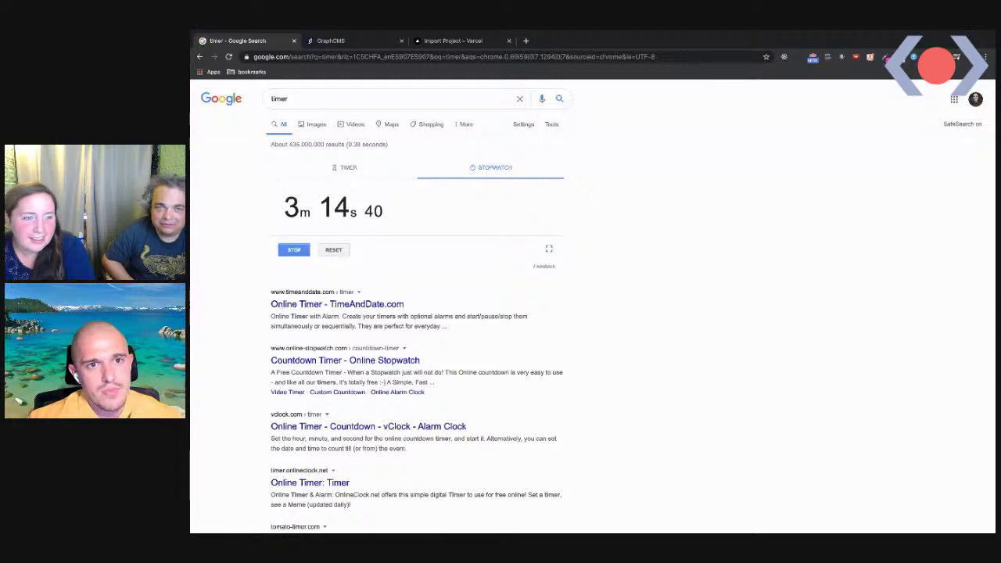
click(479, 55)
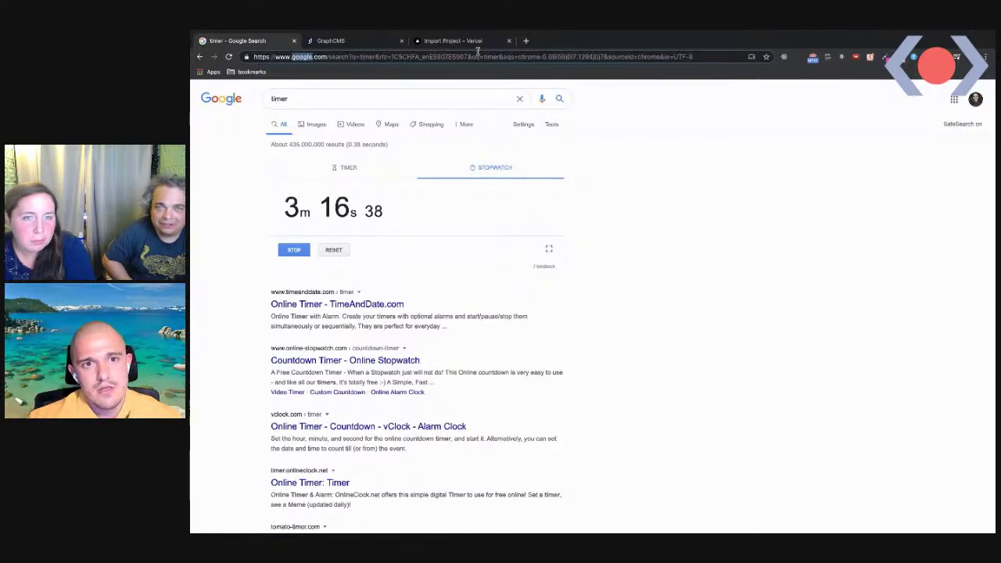
click(471, 41)
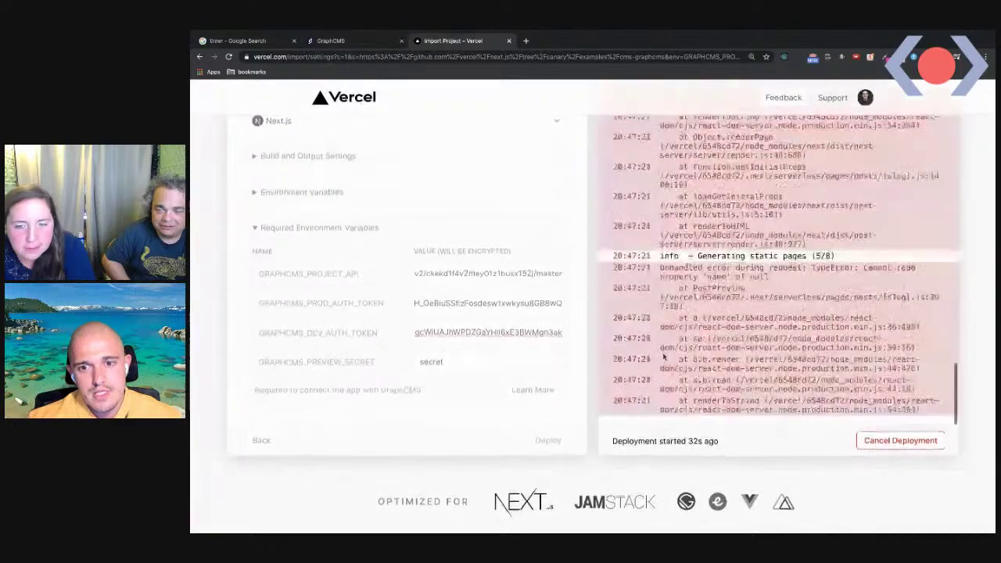
scroll(686, 333, up, 5)
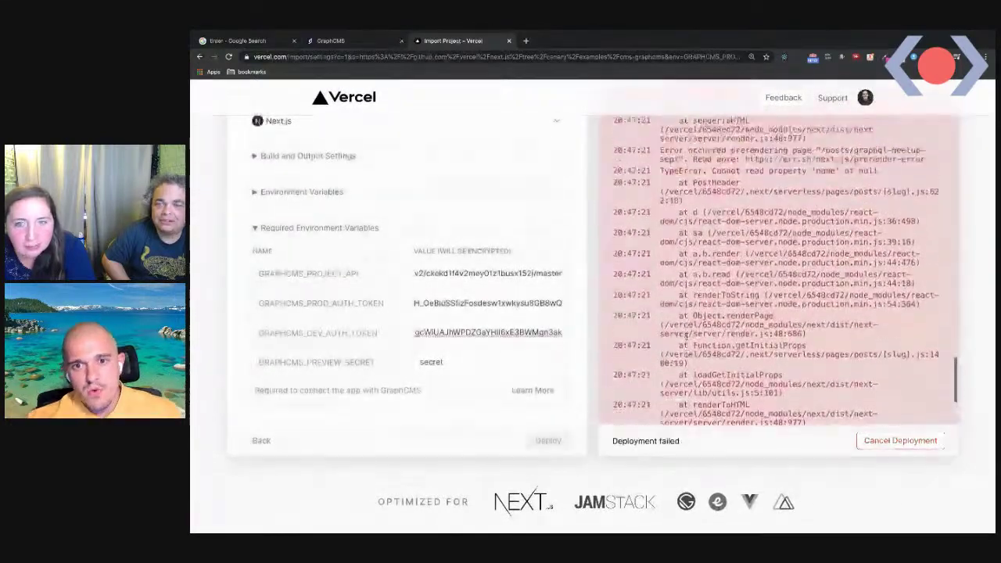
scroll(686, 333, up, 5)
drag(734, 284, 730, 292)
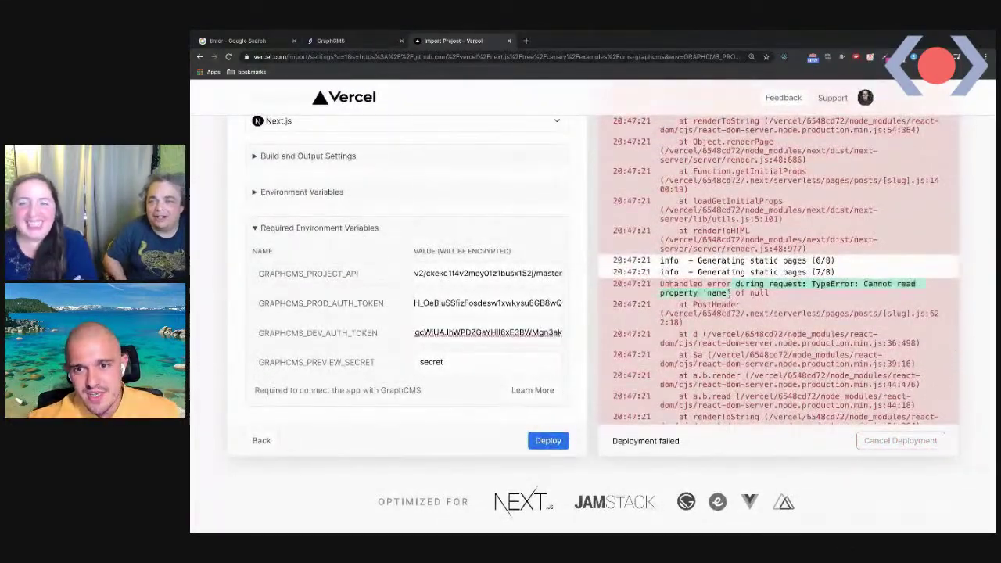
Go back to GraphCMS and open its content entries
click(353, 41)
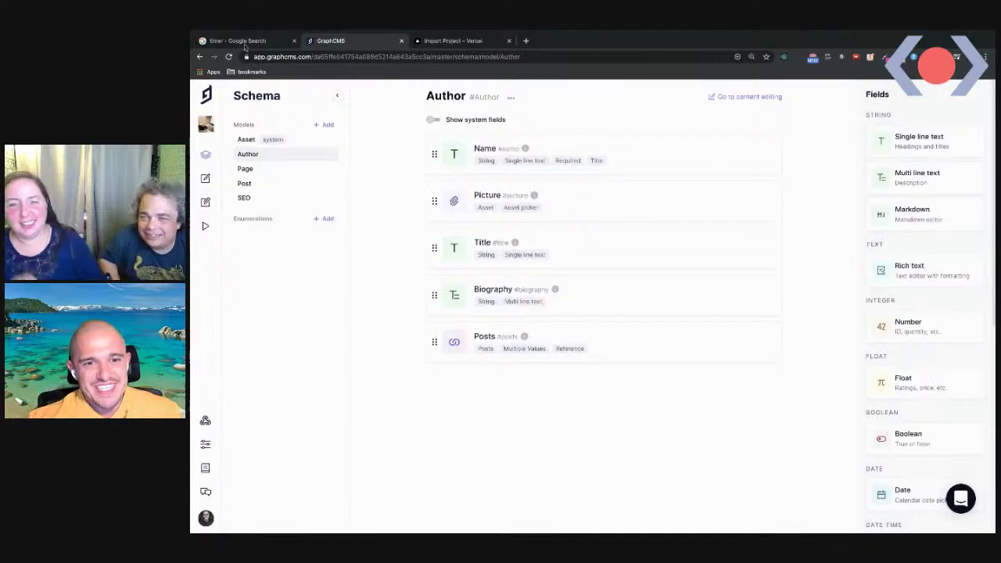
click(237, 41)
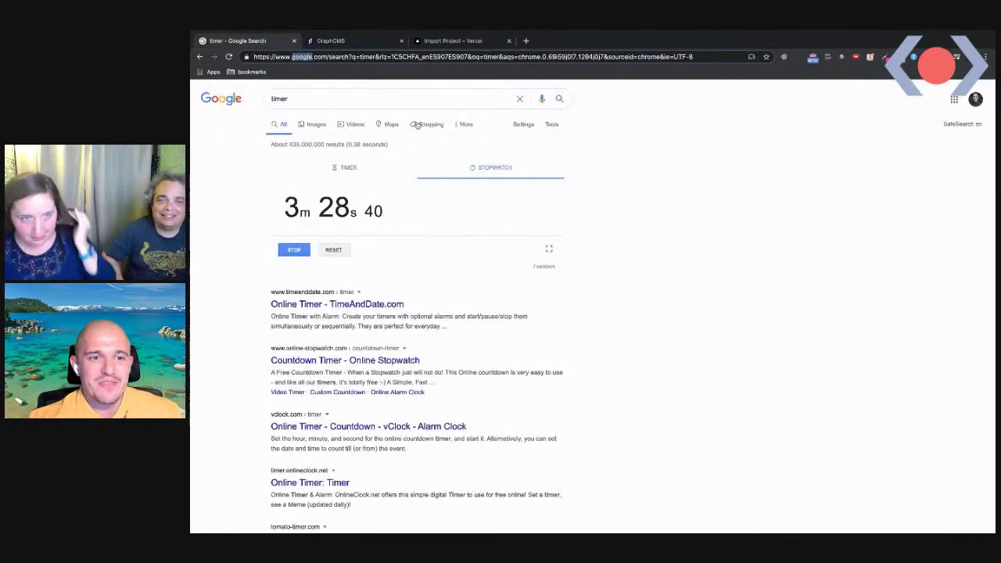
click(361, 42)
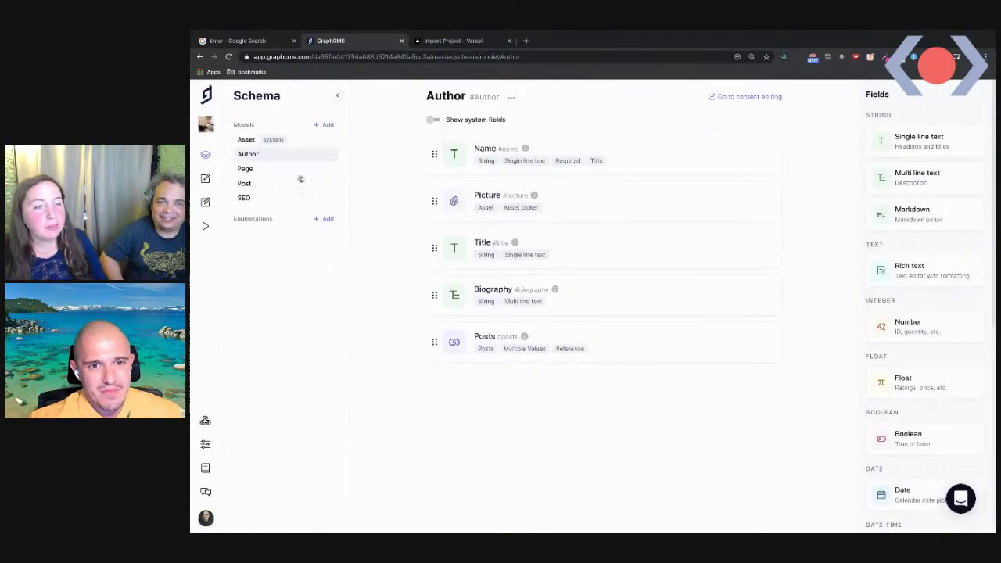
click(205, 179)
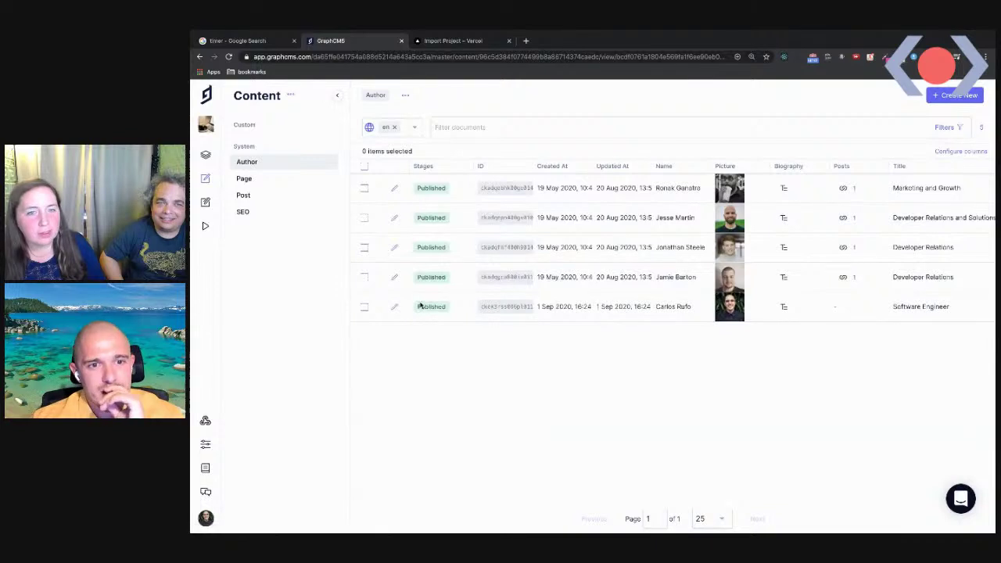
Open the graphql-meetup-sept post from Content > Post and add a tag to it
click(249, 195)
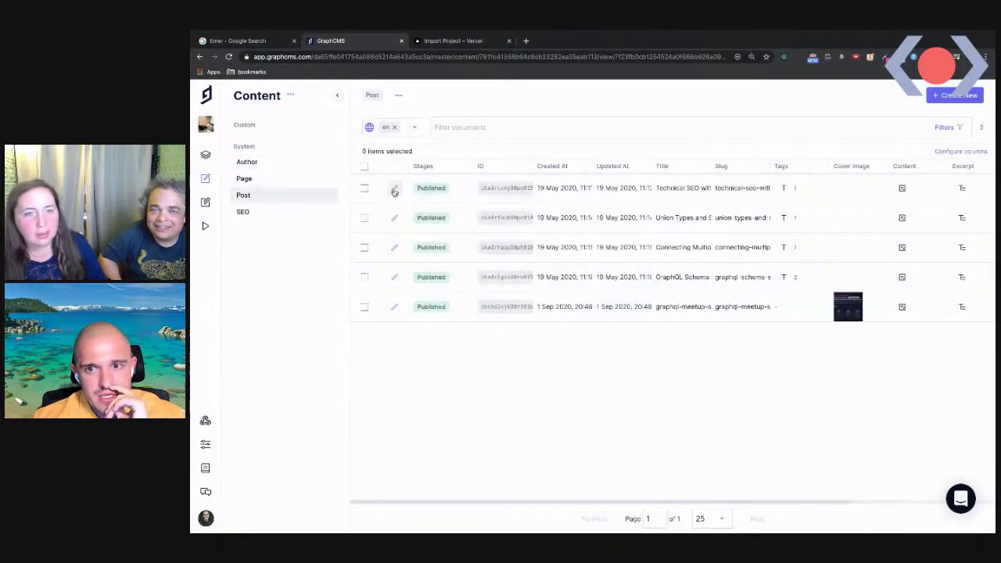
click(393, 309)
scroll(516, 313, down, 2)
scroll(518, 478, down, 1)
click(509, 469)
text(r)
click(489, 482)
Save and publish the post, then glance at the failed Vercel log
scroll(516, 438, up, 2)
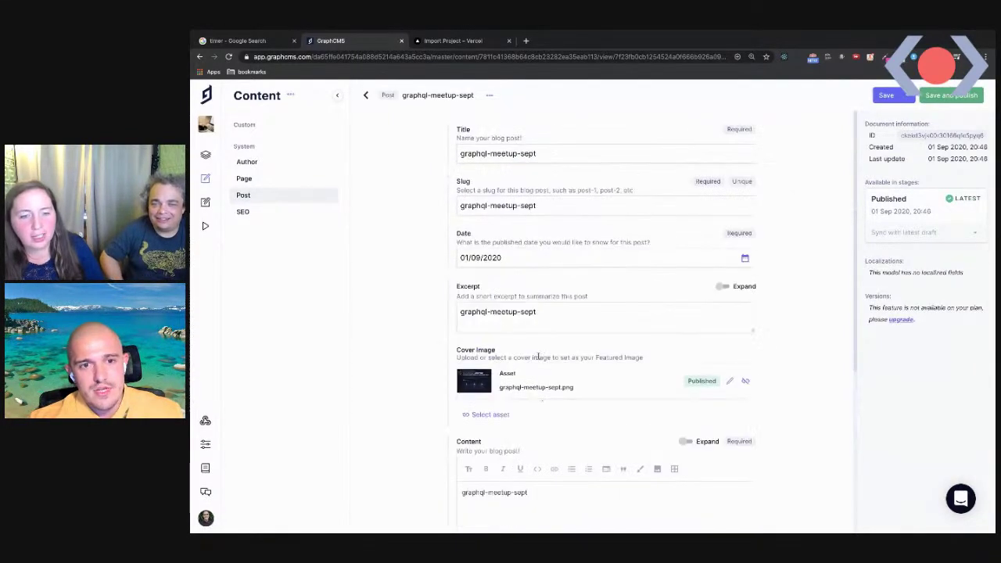
scroll(513, 414, down, 3)
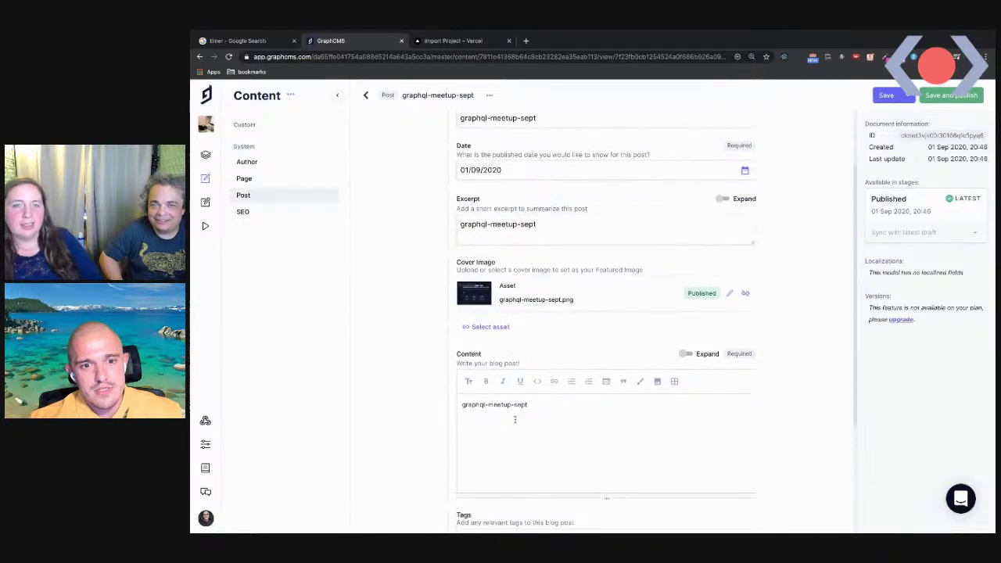
click(950, 95)
click(709, 344)
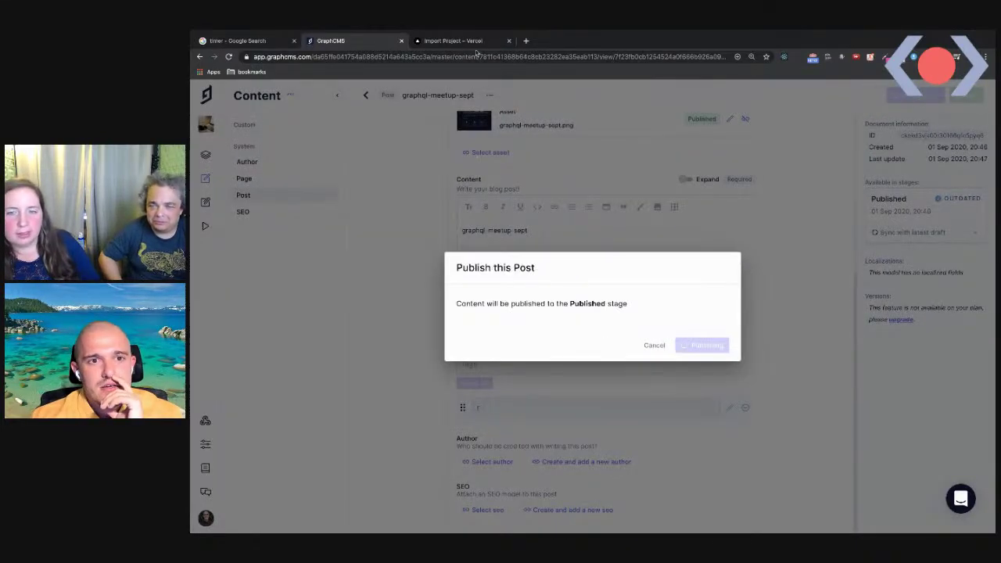
click(461, 40)
click(796, 280)
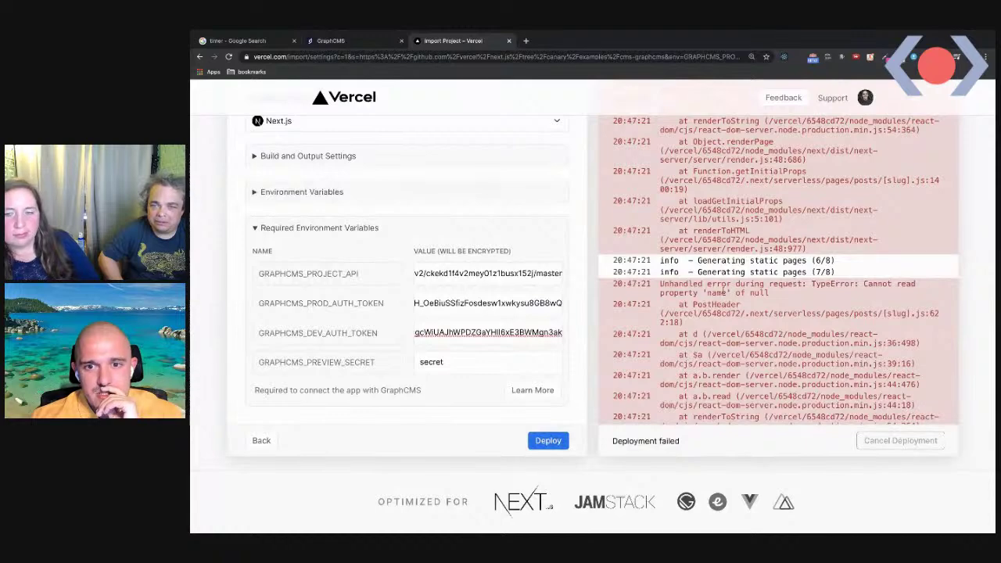
click(362, 41)
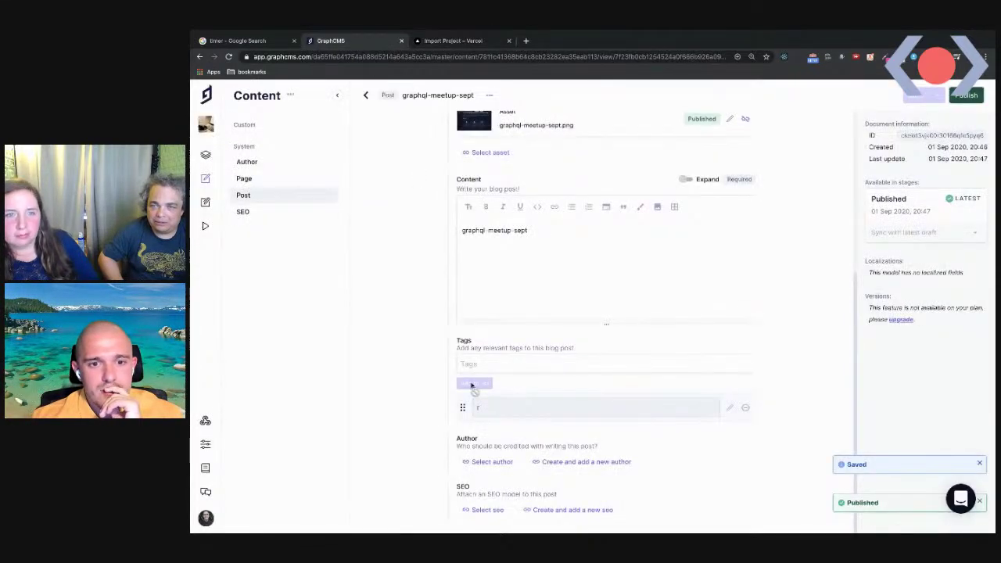
Publish the post again and return to the posts list
scroll(793, 169, up, 4)
scroll(517, 402, down, 4)
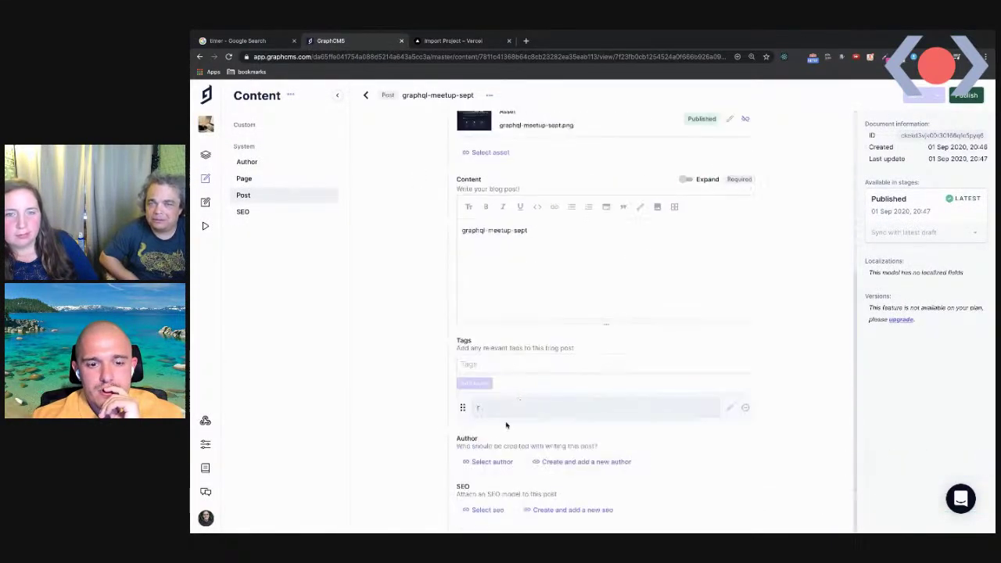
click(963, 96)
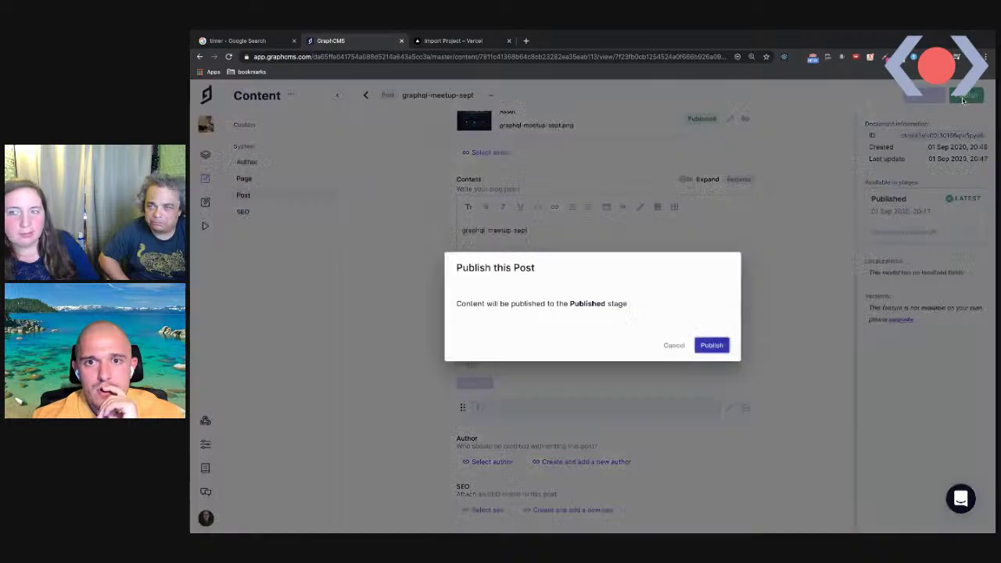
click(710, 345)
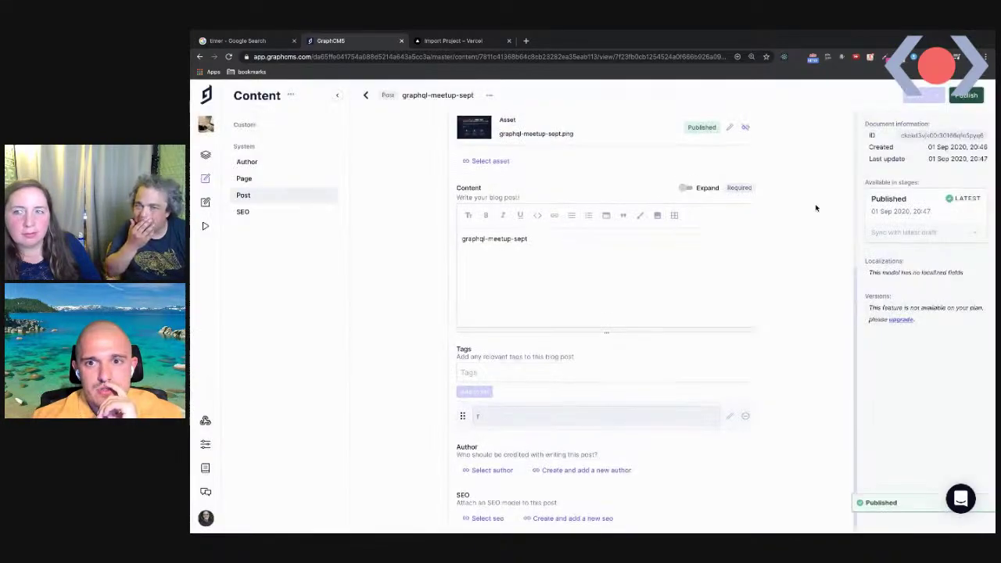
click(381, 101)
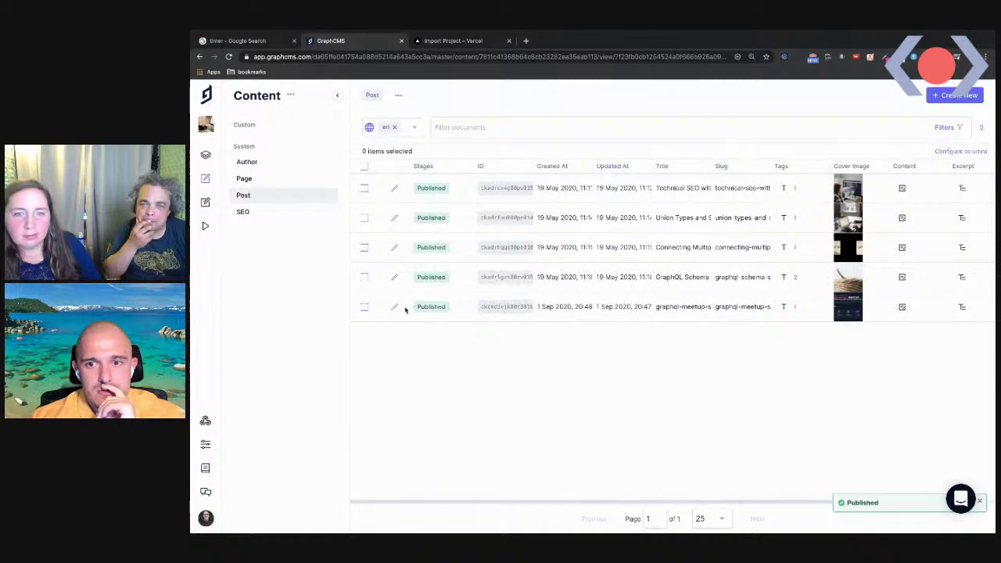
click(447, 40)
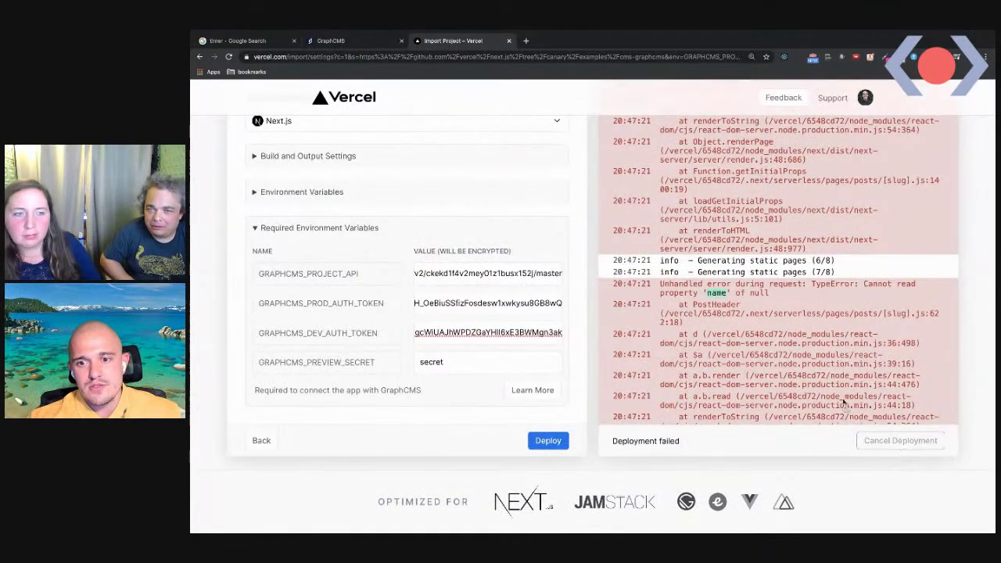
key(ctrl+1)
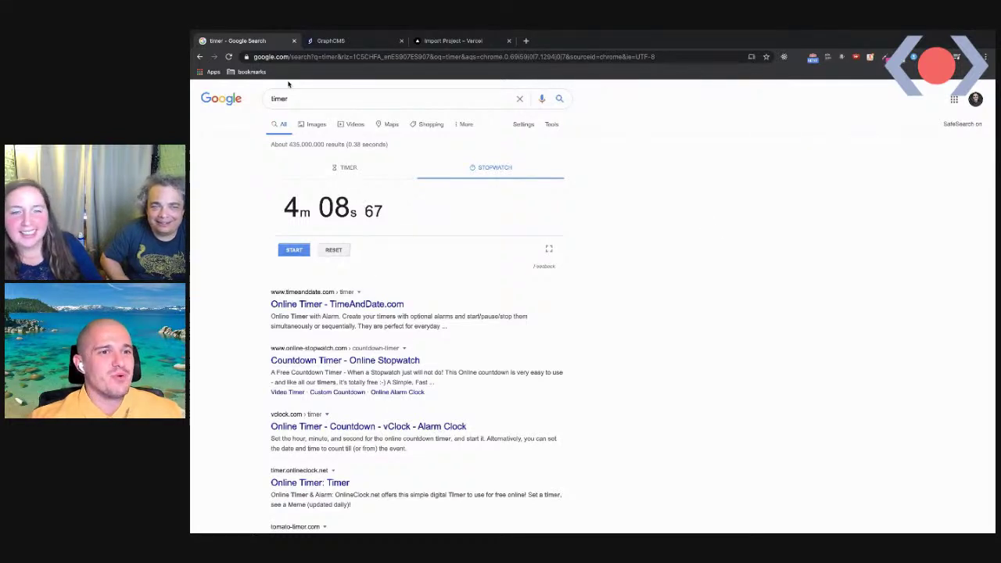
click(344, 41)
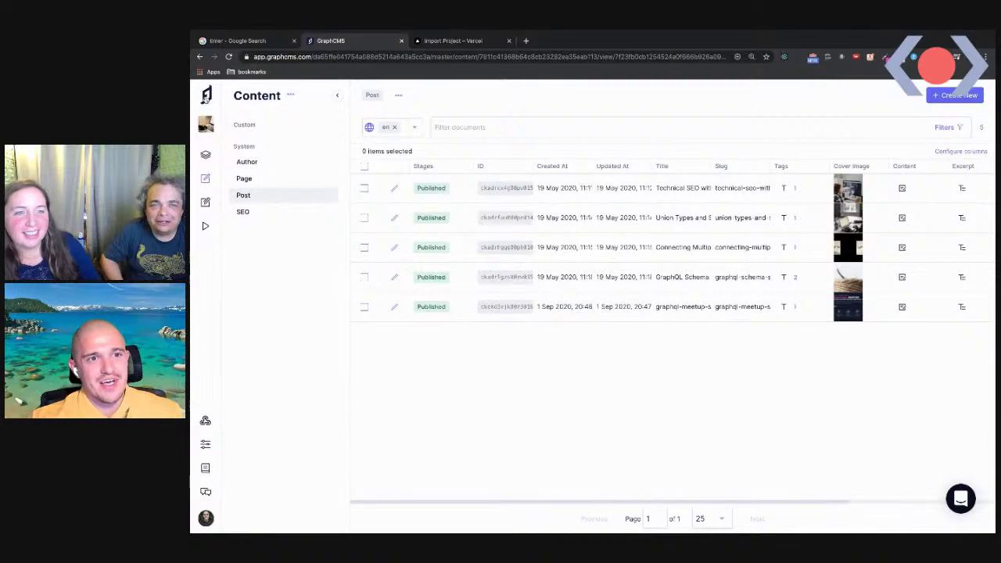
click(206, 95)
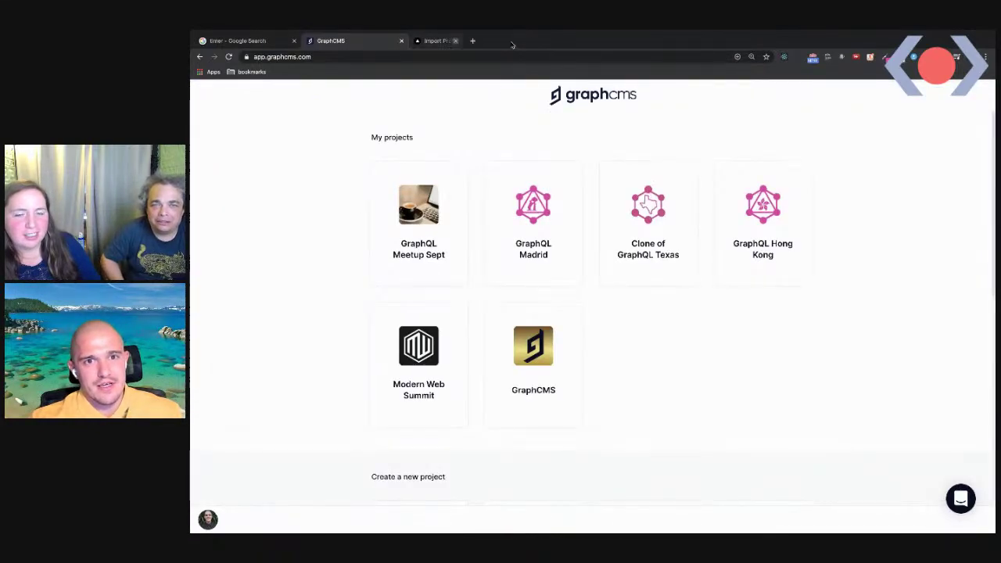
Close the Vercel import tab and reset the stopwatch to zero
click(508, 40)
scroll(465, 239, down, 6)
scroll(463, 336, up, 3)
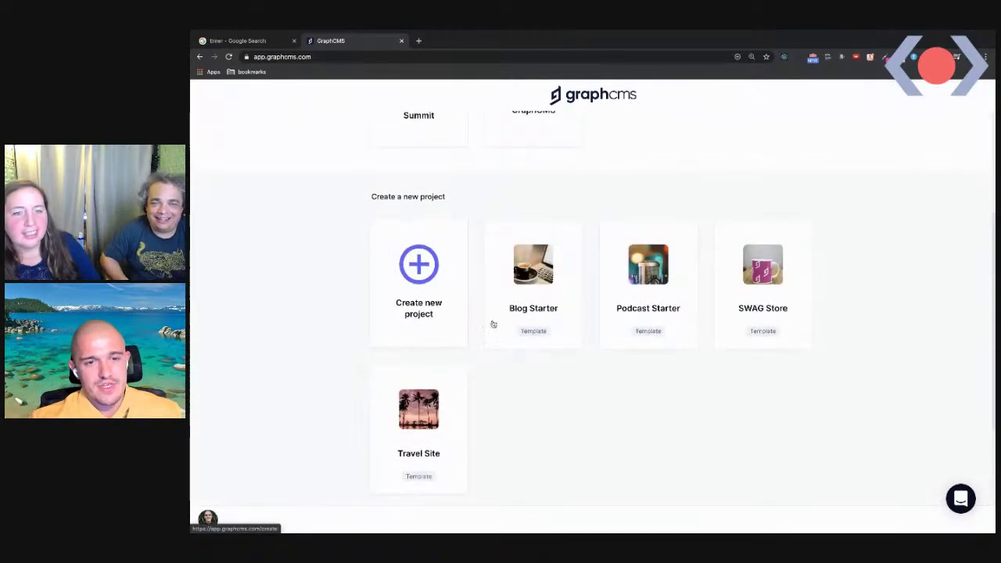
click(237, 41)
click(333, 250)
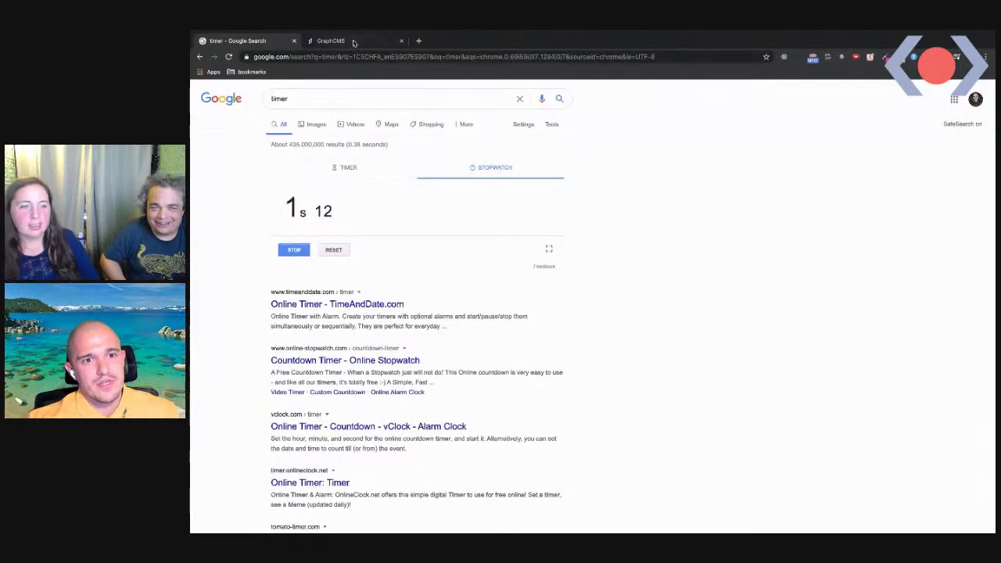
Create a Blog Starter project named 'erge' on the Personal plan
key(ctrl+Tab)
scroll(442, 320, down, 5)
scroll(442, 319, up, 5)
click(533, 207)
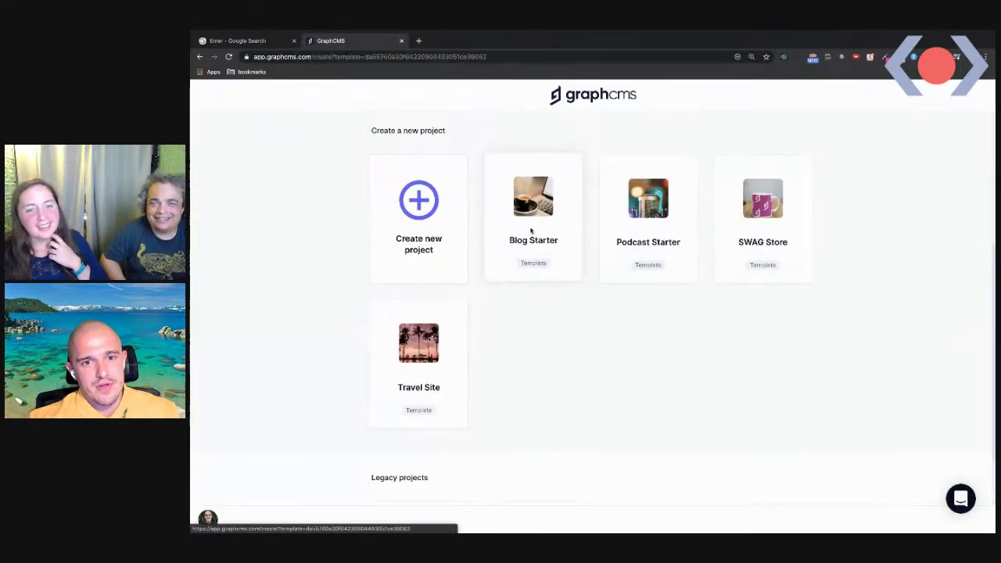
click(460, 151)
text(erge)
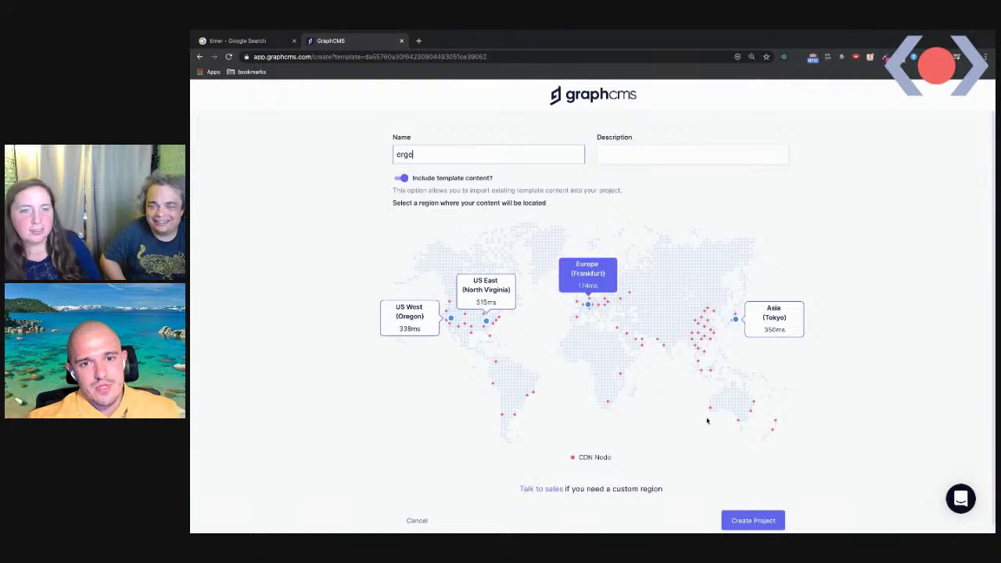
click(770, 520)
scroll(354, 415, down, 1)
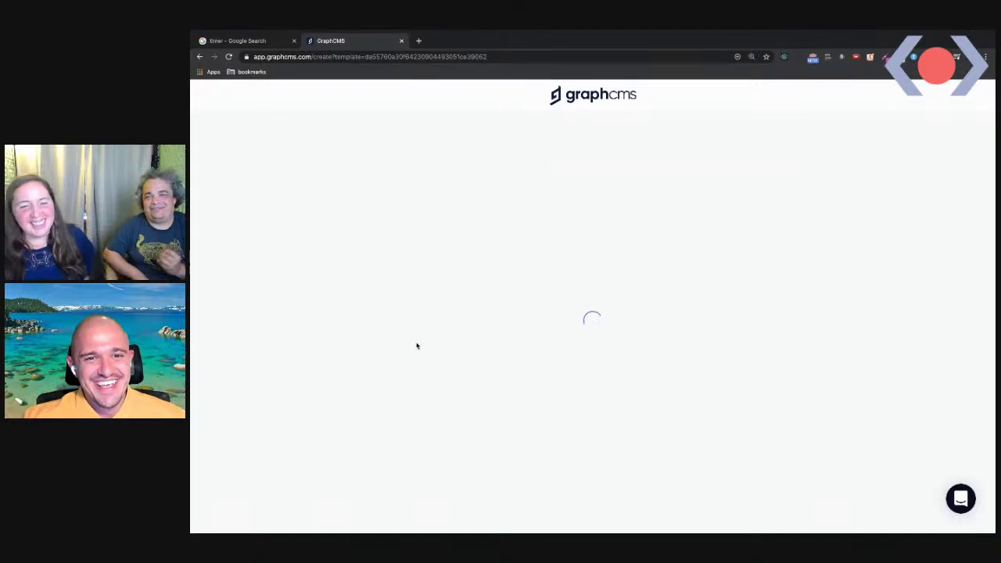
click(312, 427)
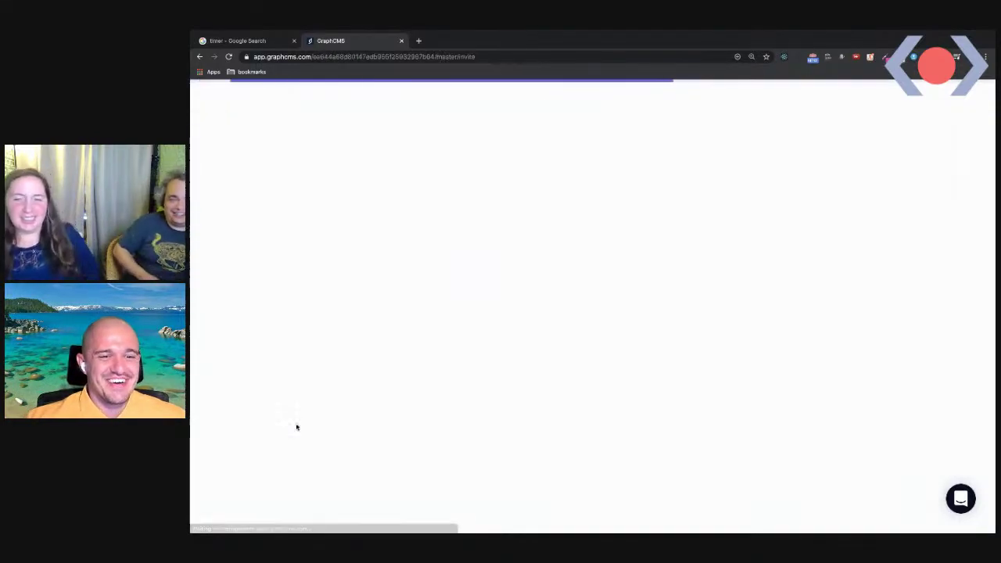
click(418, 40)
Open the next.js cms-graphcms example on GitHub from the address bar suggestion
text(next)
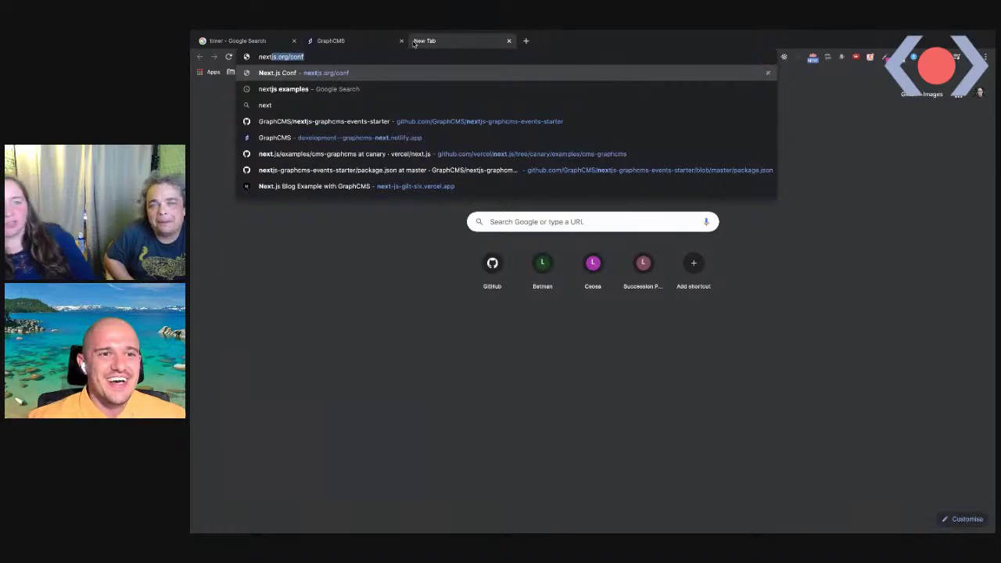
key(Down)
key(Down)
key(Down)
key(Down)
key(Down)
key(Return)
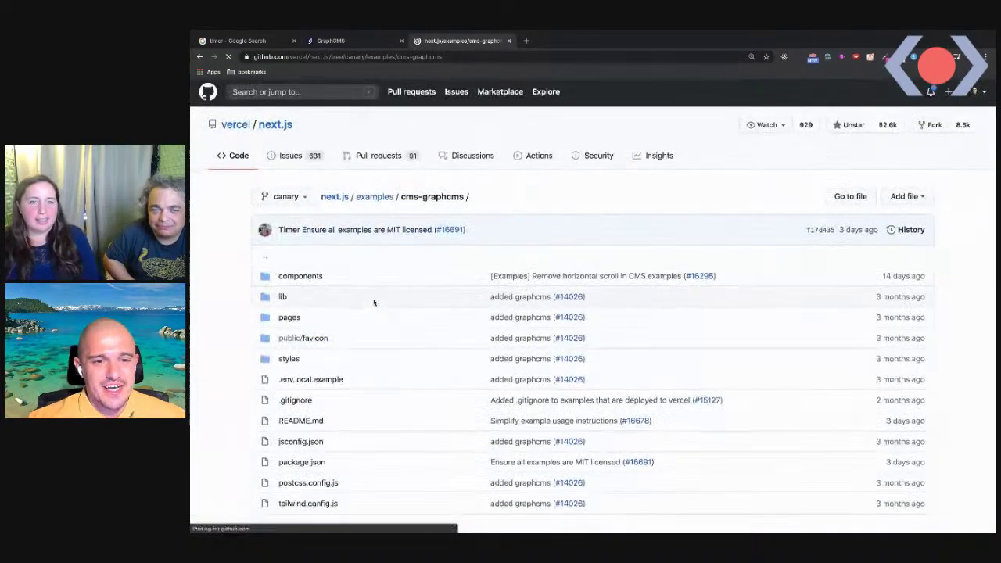
scroll(373, 301, down, 3)
scroll(324, 259, up, 3)
drag(294, 127, 222, 128)
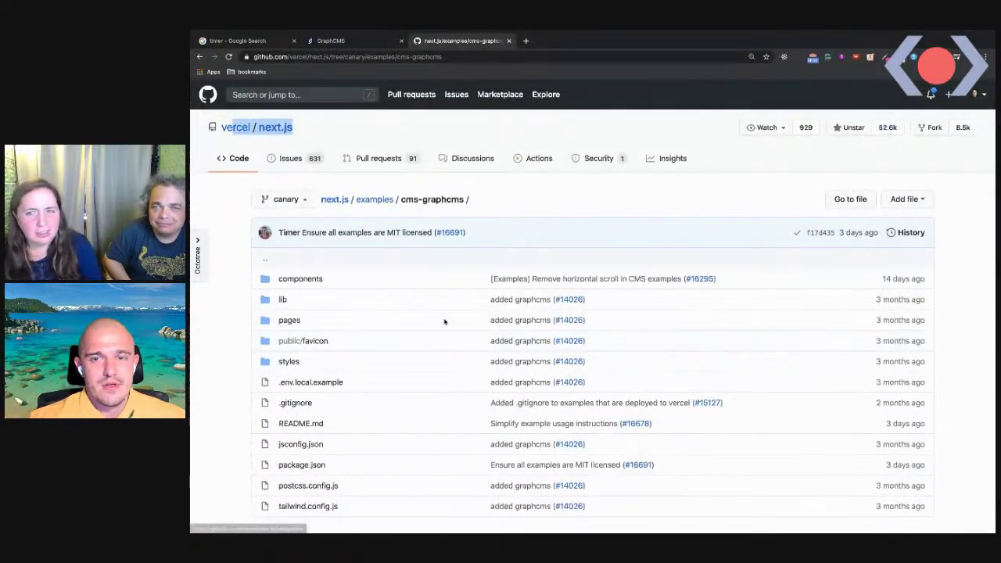
scroll(387, 341, down, 1)
scroll(332, 389, up, 1)
scroll(331, 389, down, 1)
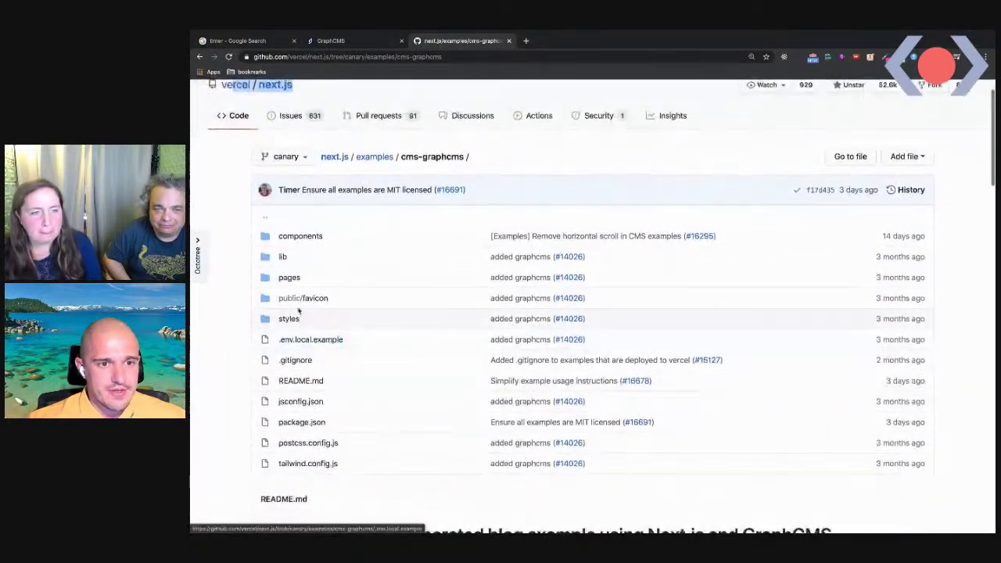
scroll(303, 296, down, 1)
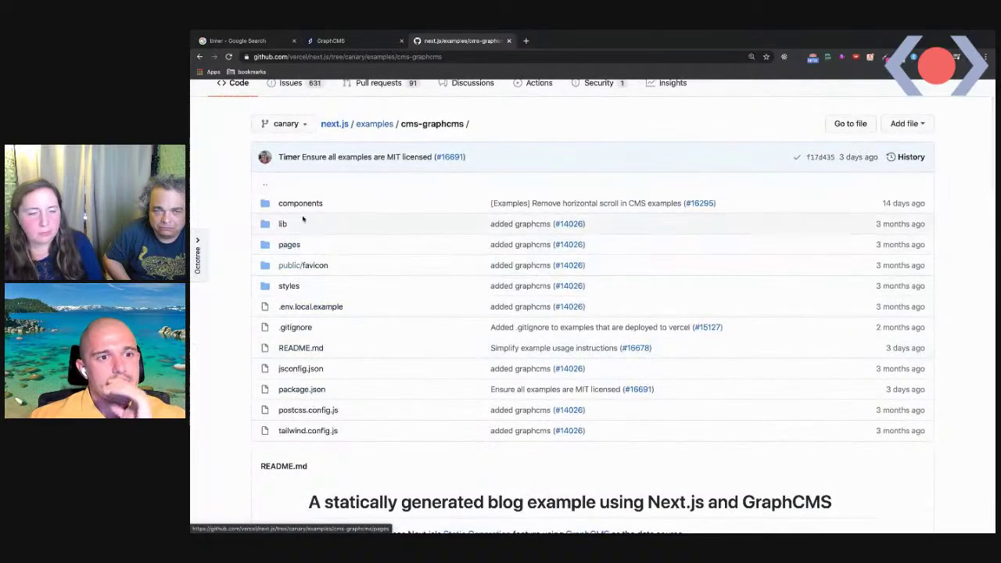
scroll(297, 251, up, 2)
Browse next.js > examples > cms-graphcms and launch its Deploy to Vercel button
click(285, 126)
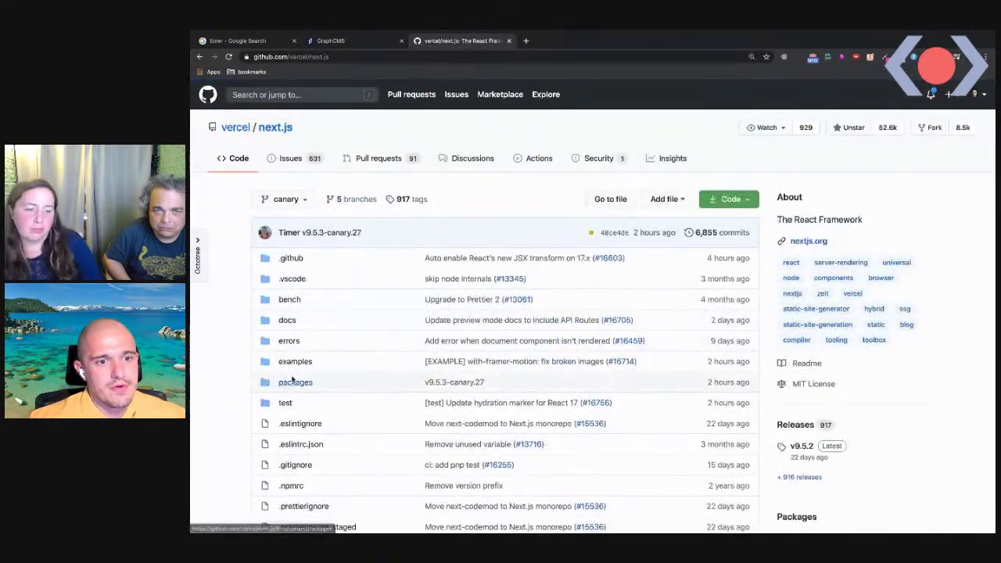
click(294, 362)
scroll(297, 366, down, 5)
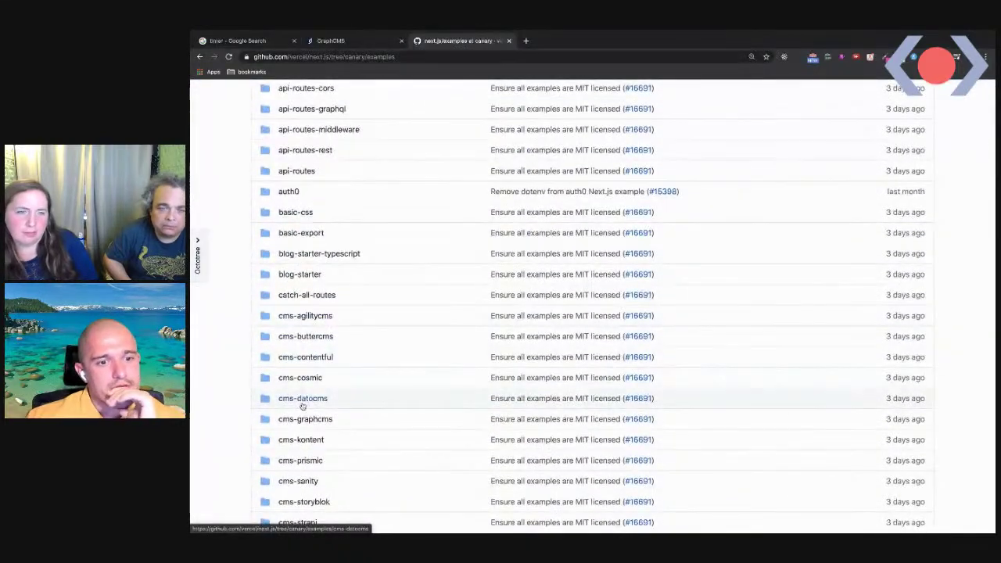
click(305, 418)
scroll(386, 384, down, 10)
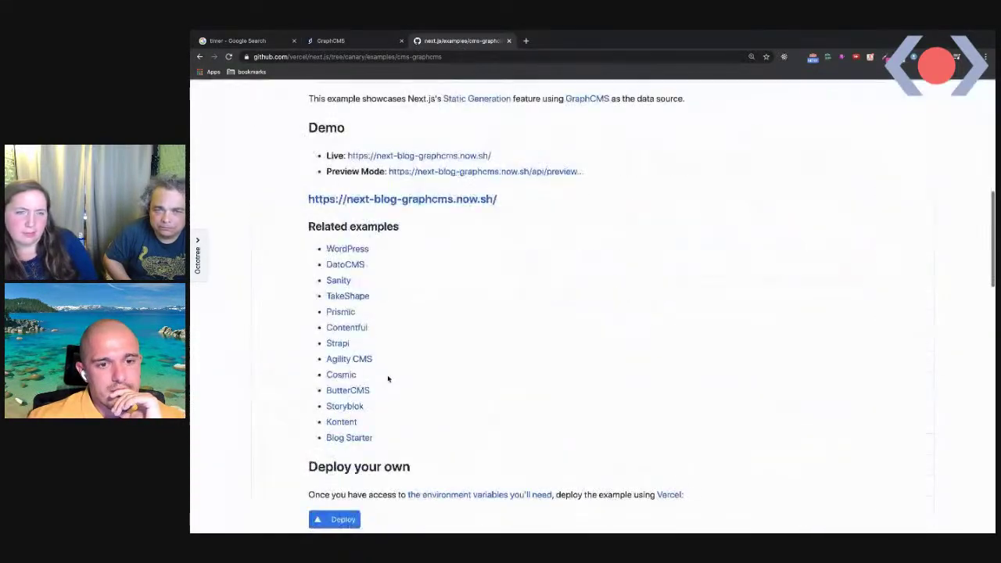
click(331, 517)
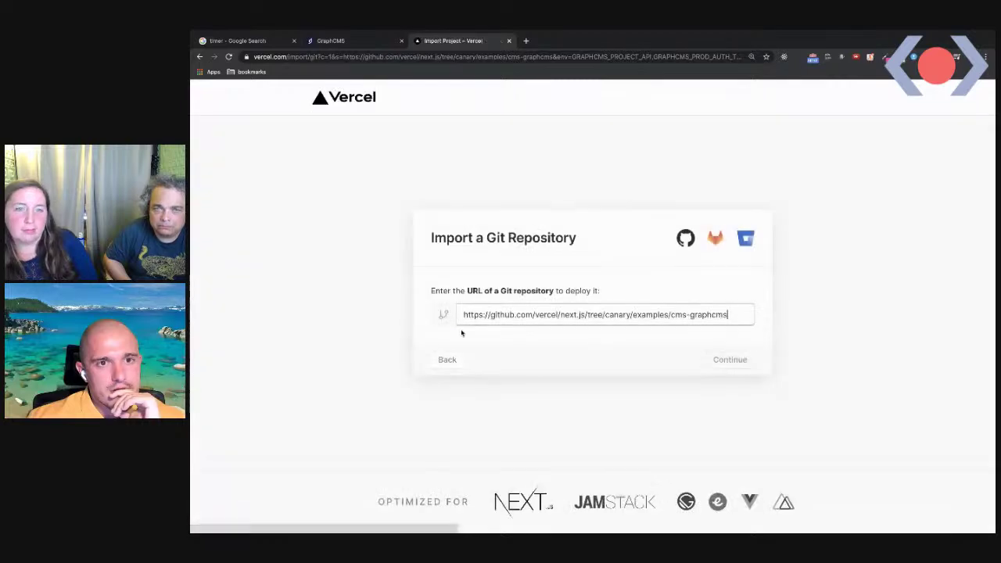
Import the example under the personal account and create its Git repository
click(746, 365)
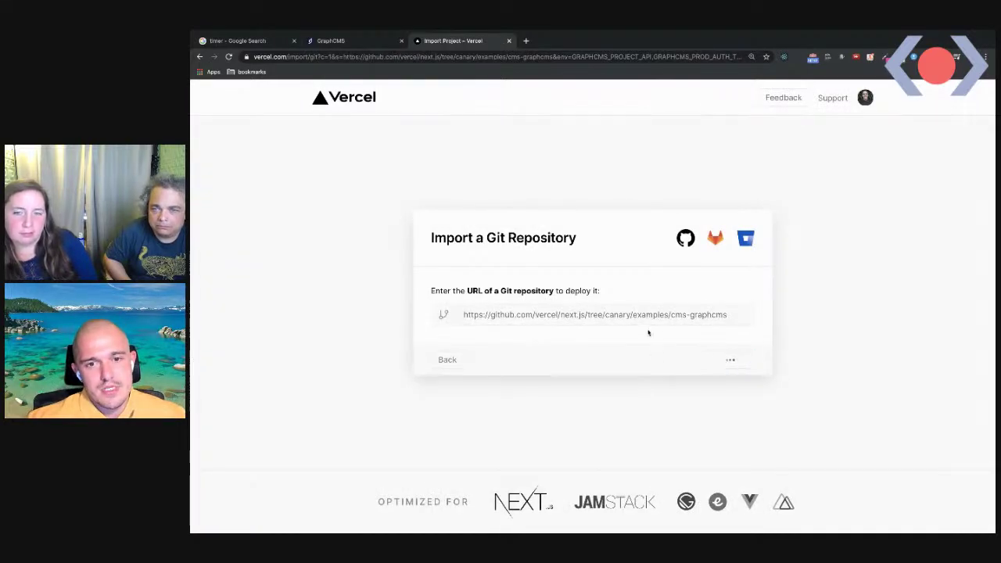
click(594, 335)
click(718, 380)
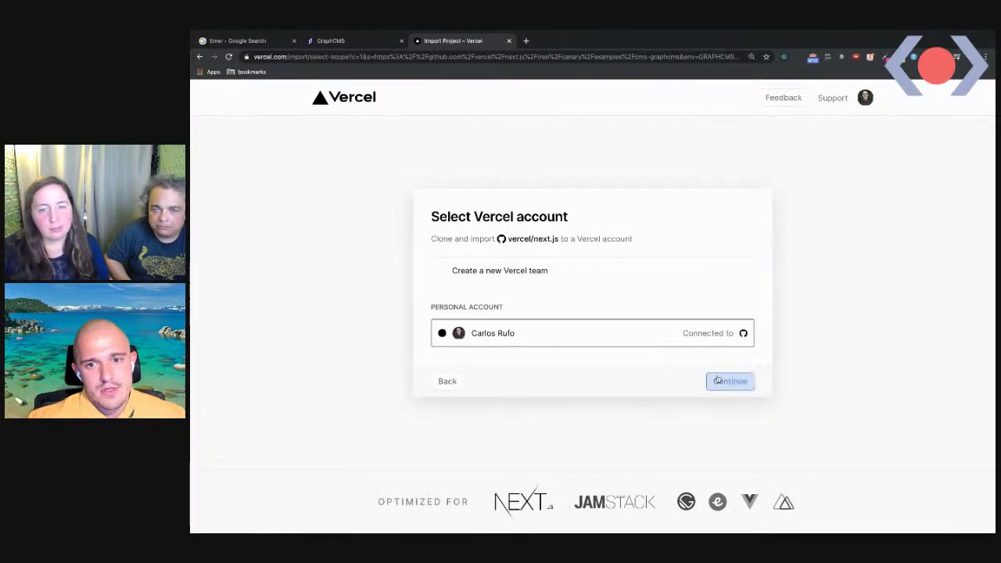
click(727, 419)
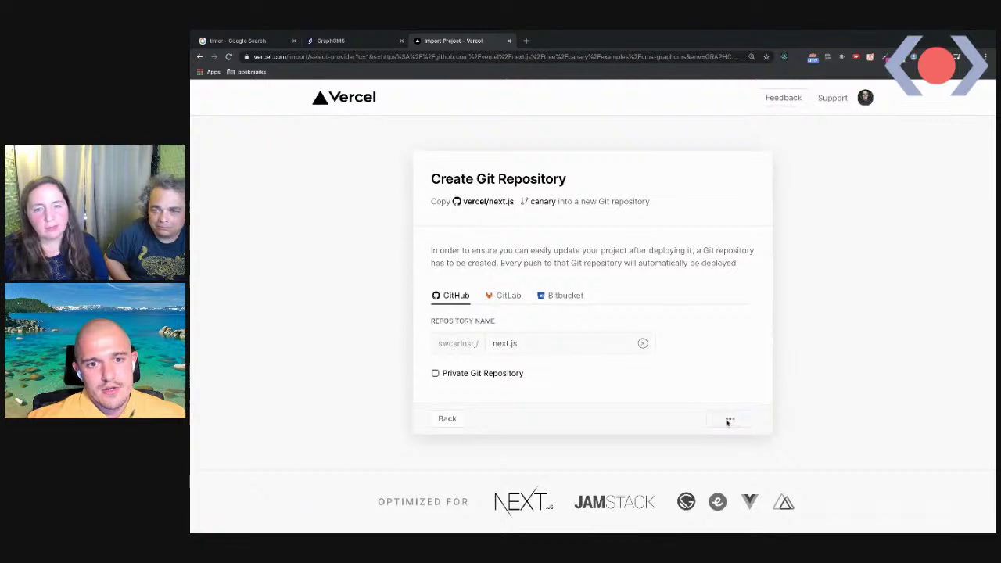
scroll(726, 419, down, 1)
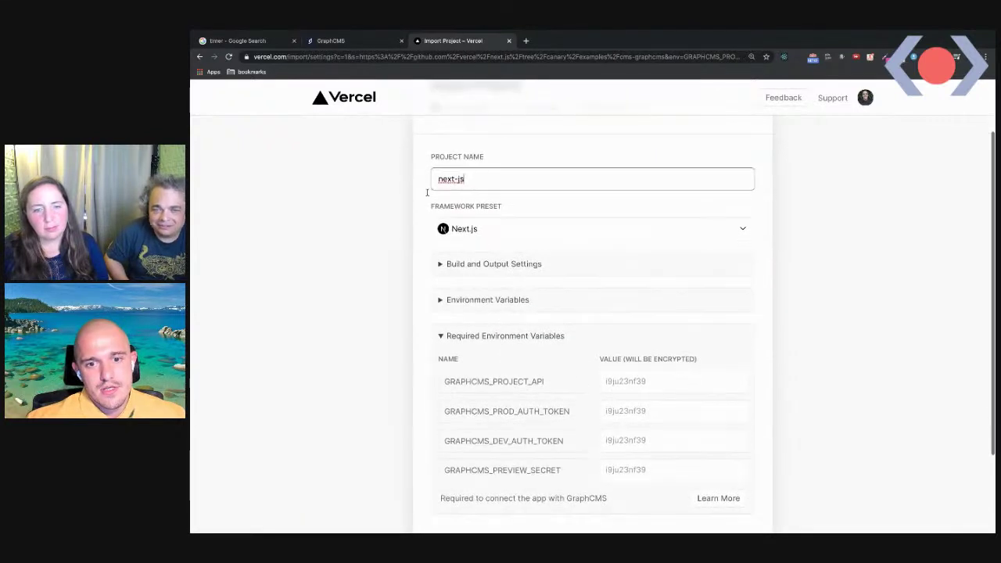
Check GraphCMS project preparation while scrolling to Vercel's required environment variables
click(360, 40)
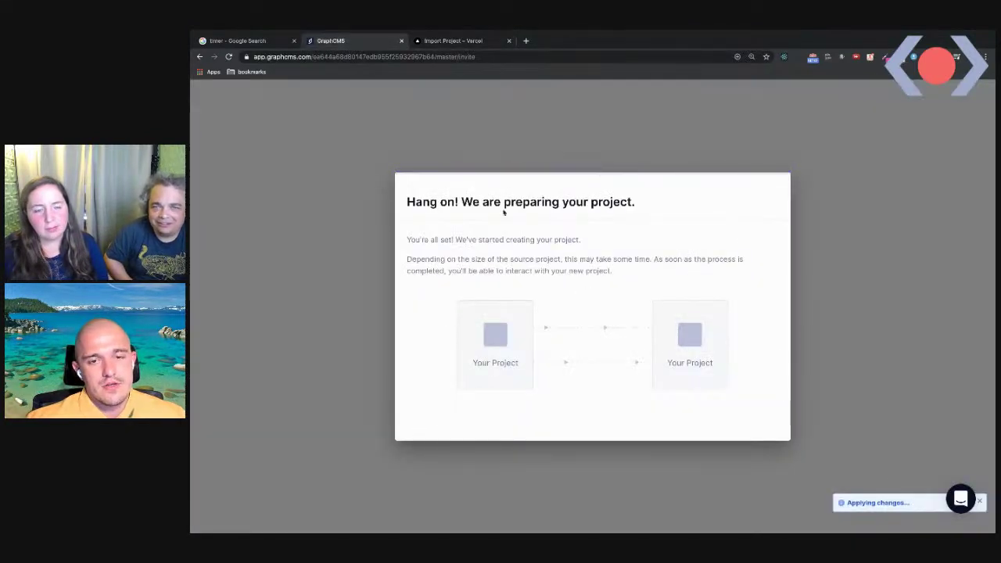
click(465, 40)
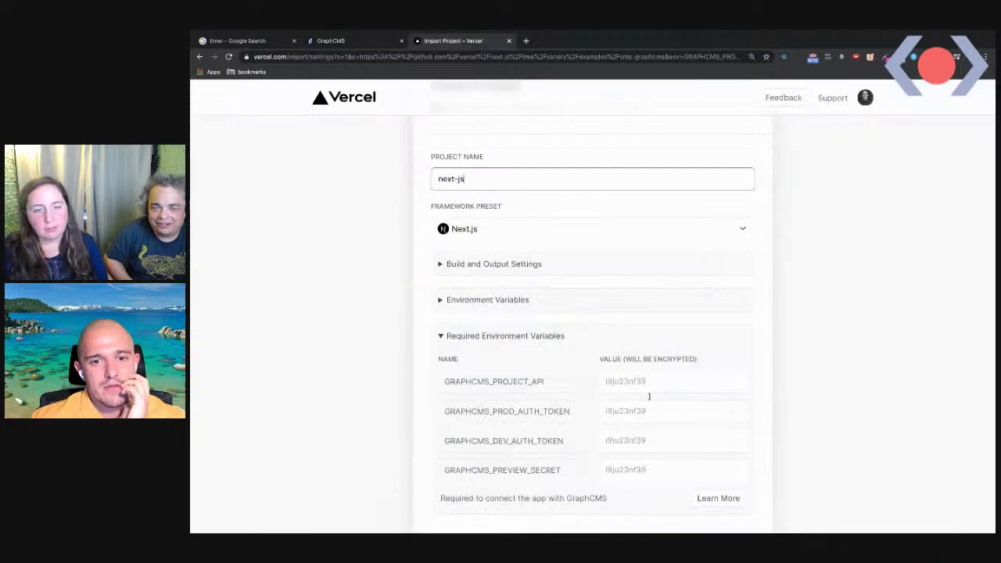
scroll(632, 397, down, 1)
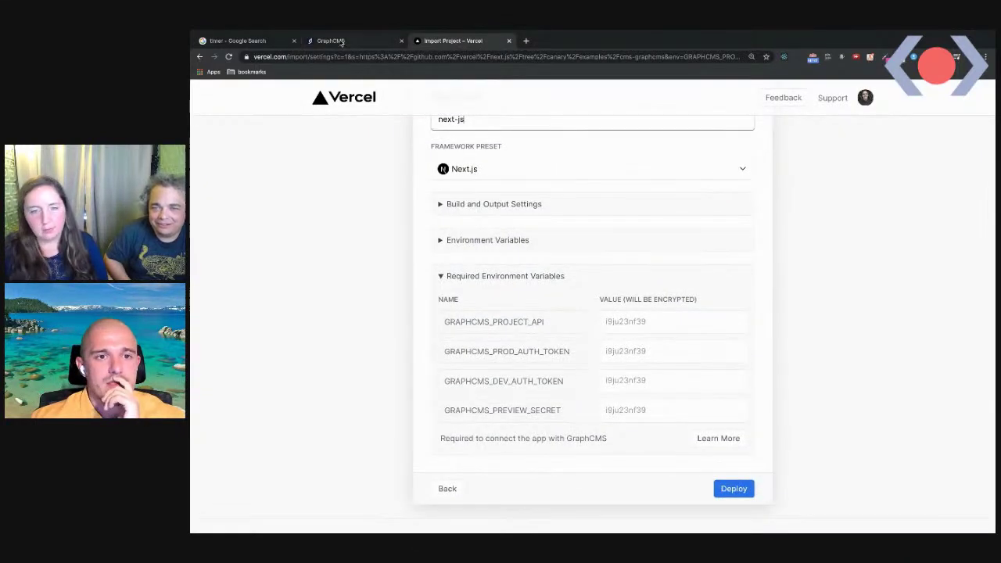
click(341, 41)
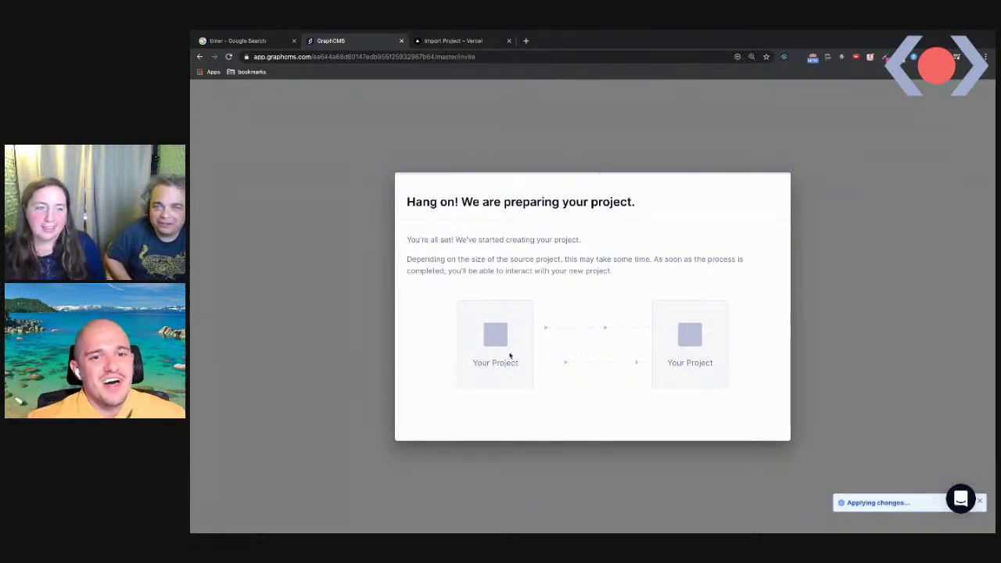
Skip inviting team members for erge and open Settings > API Access
click(261, 41)
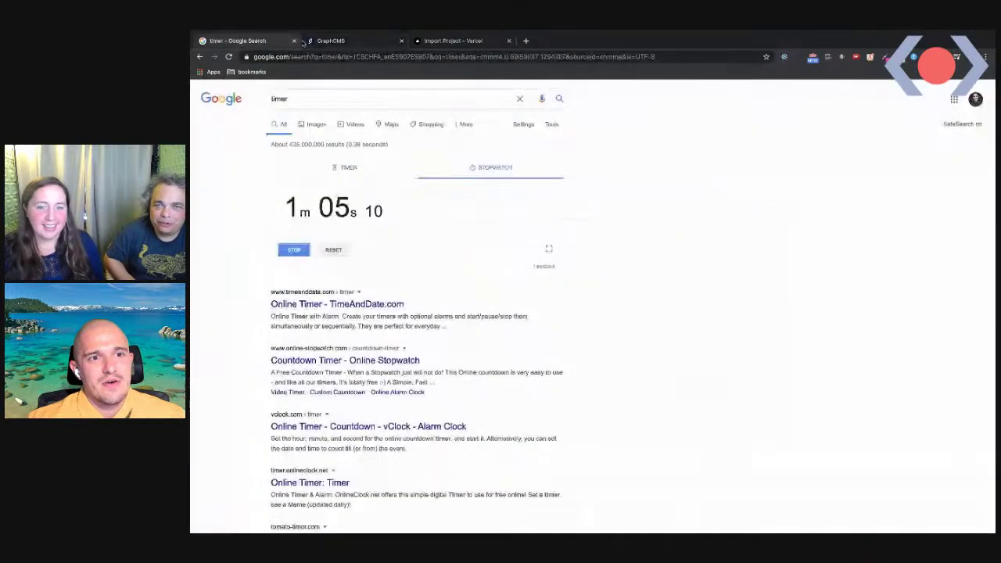
click(330, 41)
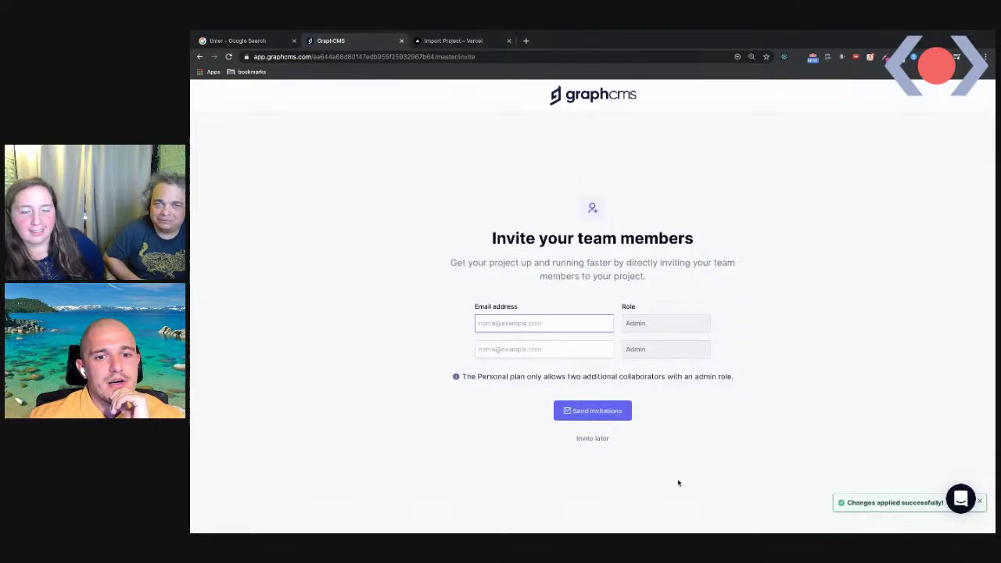
click(603, 443)
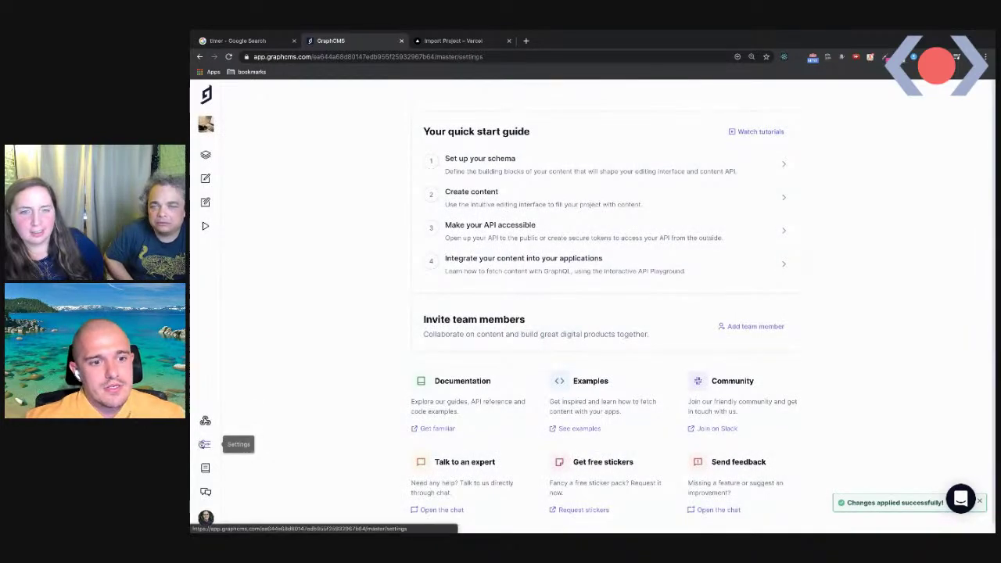
click(204, 443)
click(254, 134)
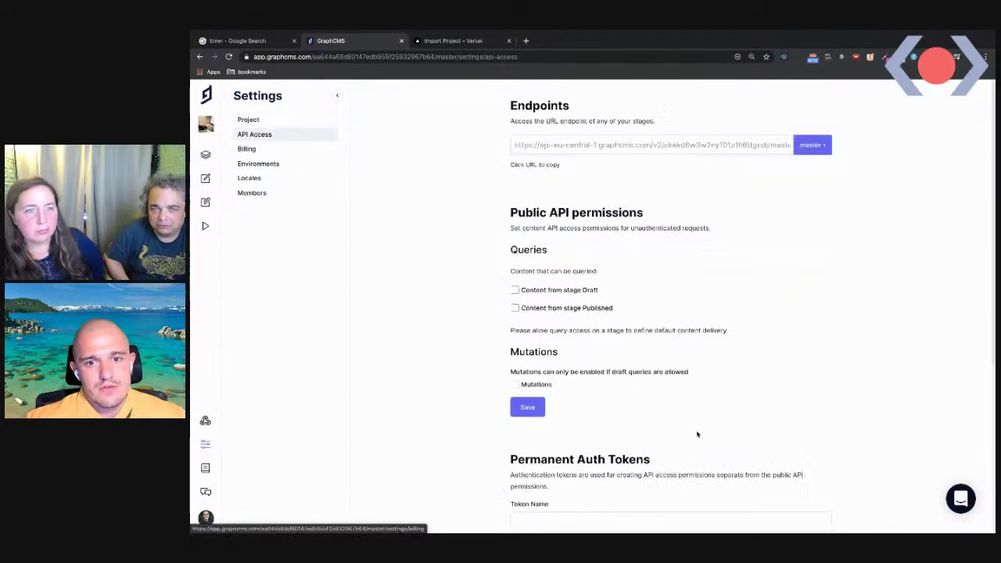
Paste the erge API endpoint URL into GRAPHCMS_PROJECT_API in Vercel
click(766, 145)
click(472, 41)
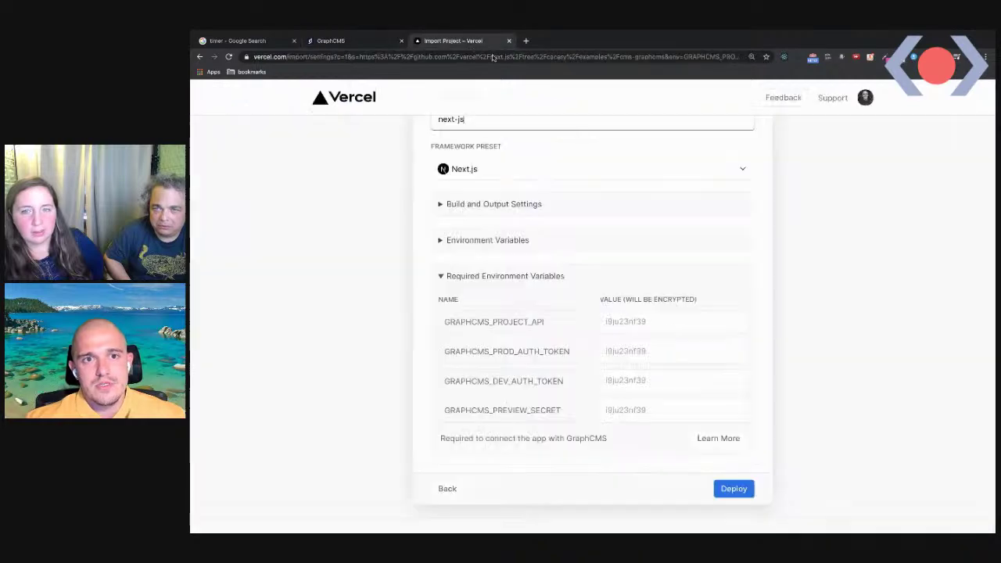
click(689, 329)
key(ctrl+v)
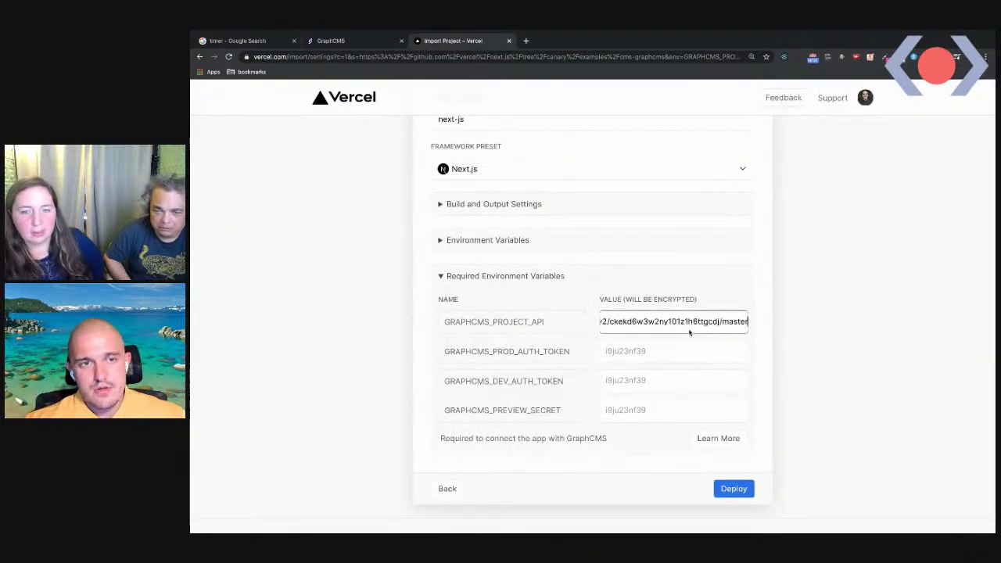
Copy the production auth token from GraphCMS into GRAPHCMS_PROD_AUTH_TOKEN
key(ctrl+shift+Tab)
scroll(592, 346, down, 4)
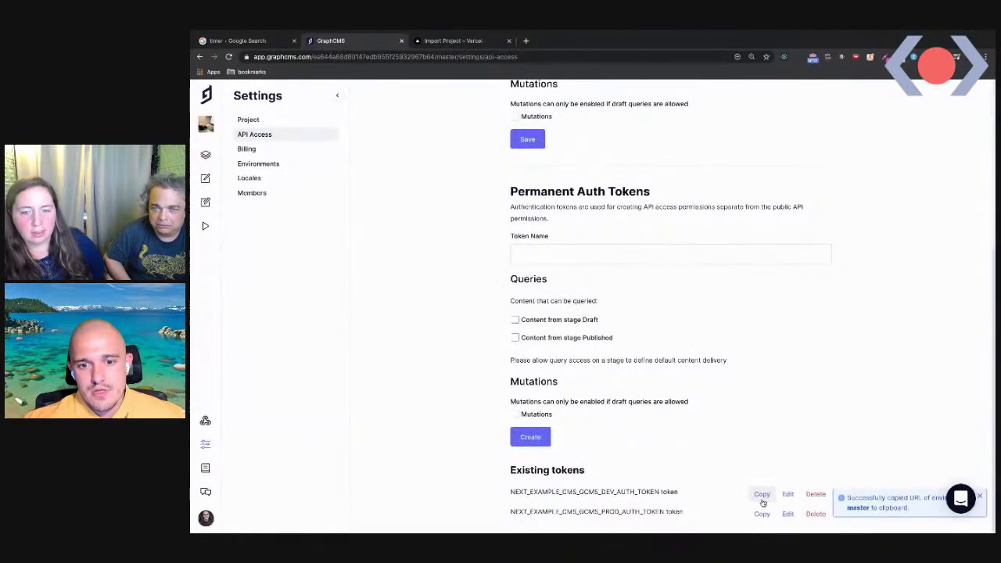
click(761, 493)
key(ctrl+Tab)
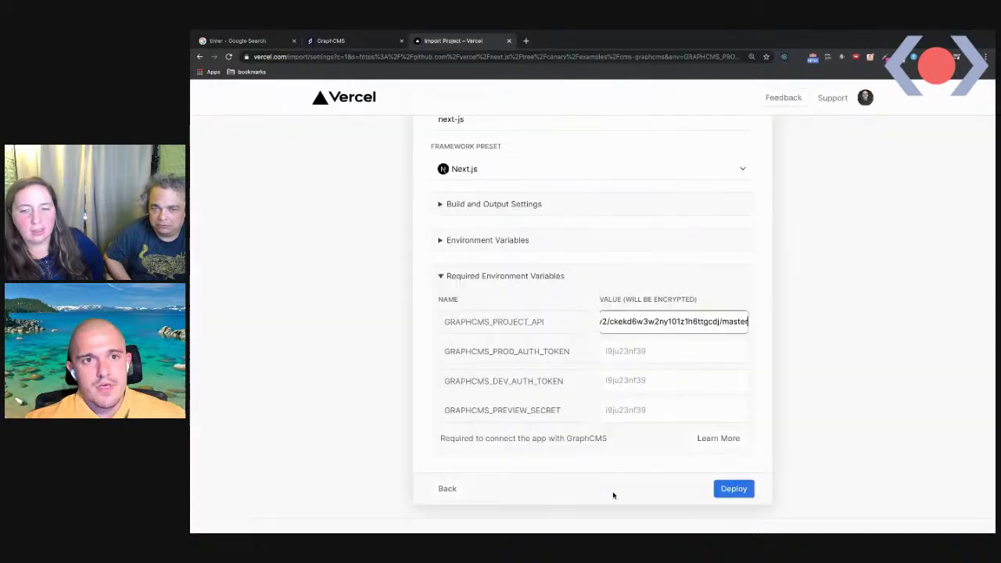
key(ctrl+Tab)
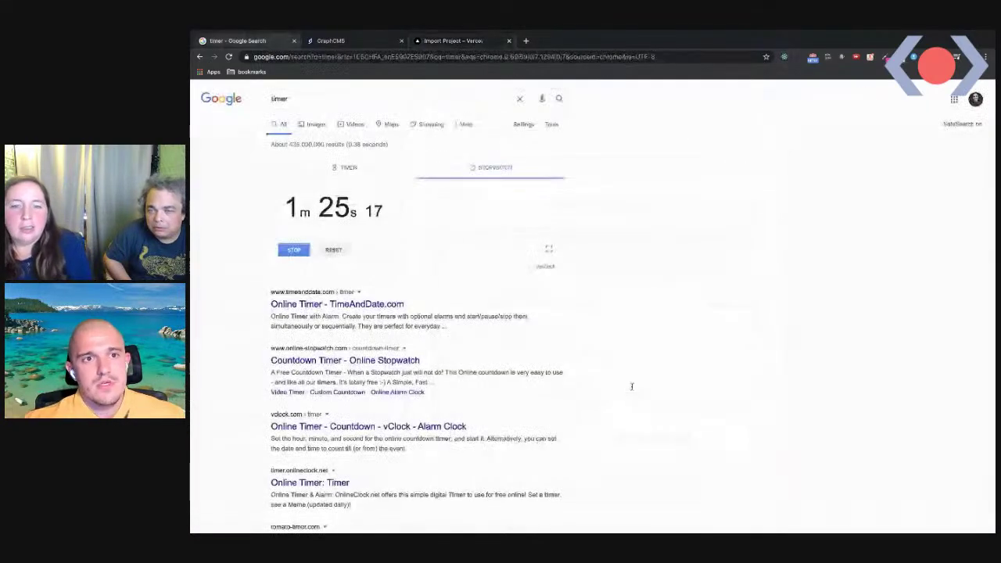
key(ctrl+Tab)
click(762, 515)
key(ctrl+Tab)
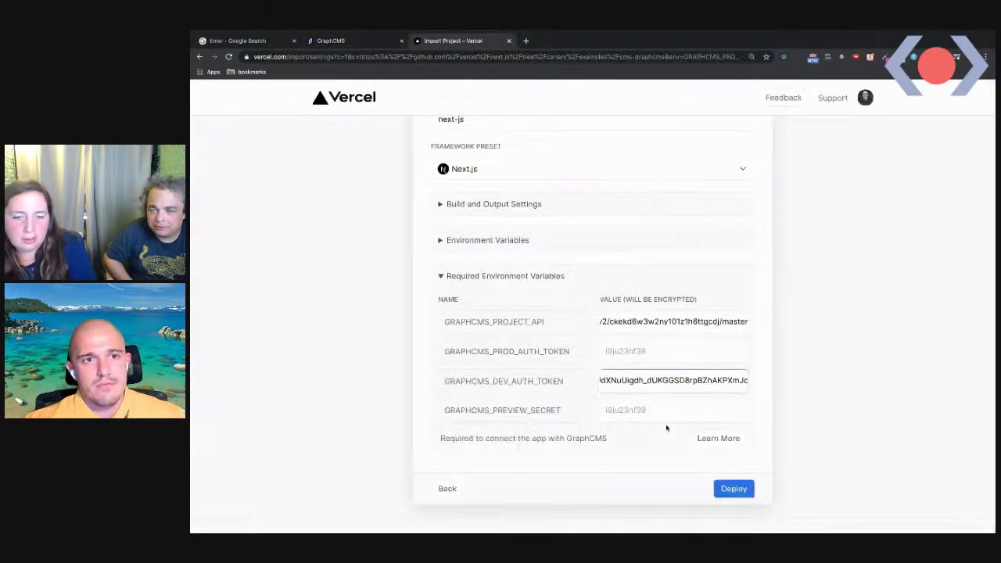
click(638, 351)
key(ctrl+v)
key(Tab)
key(Tab)
text(sec)
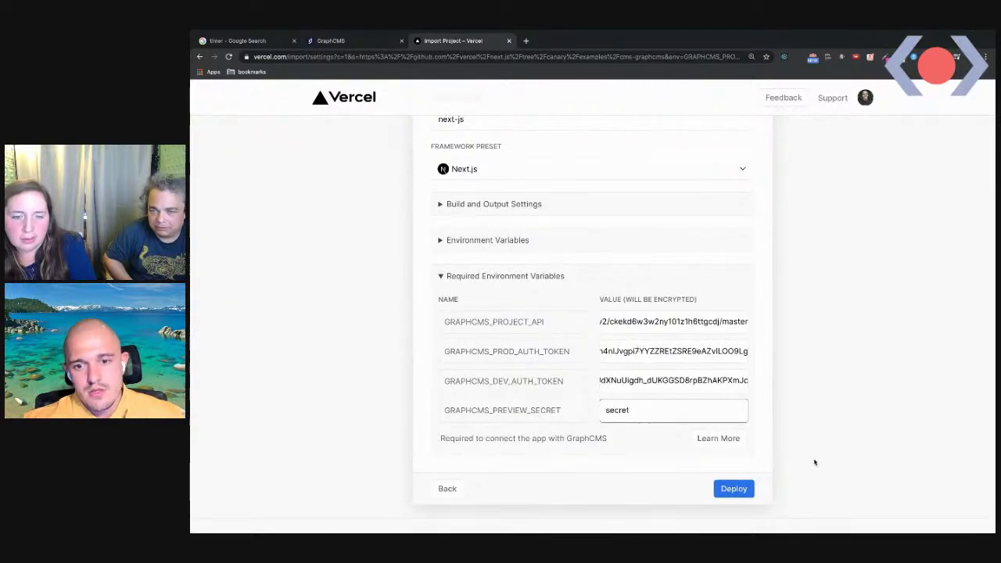
click(731, 488)
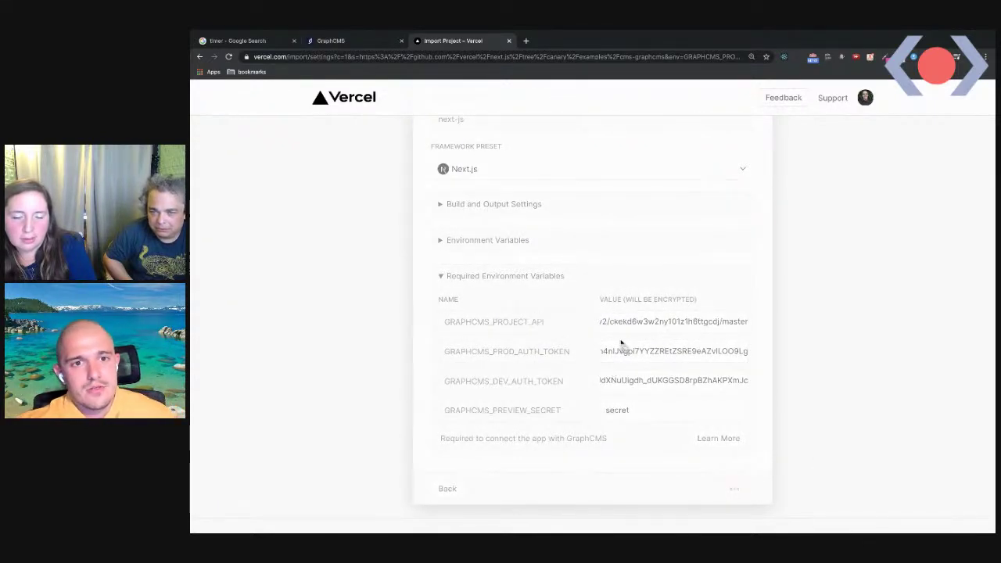
scroll(527, 312, up, 2)
scroll(523, 331, down, 2)
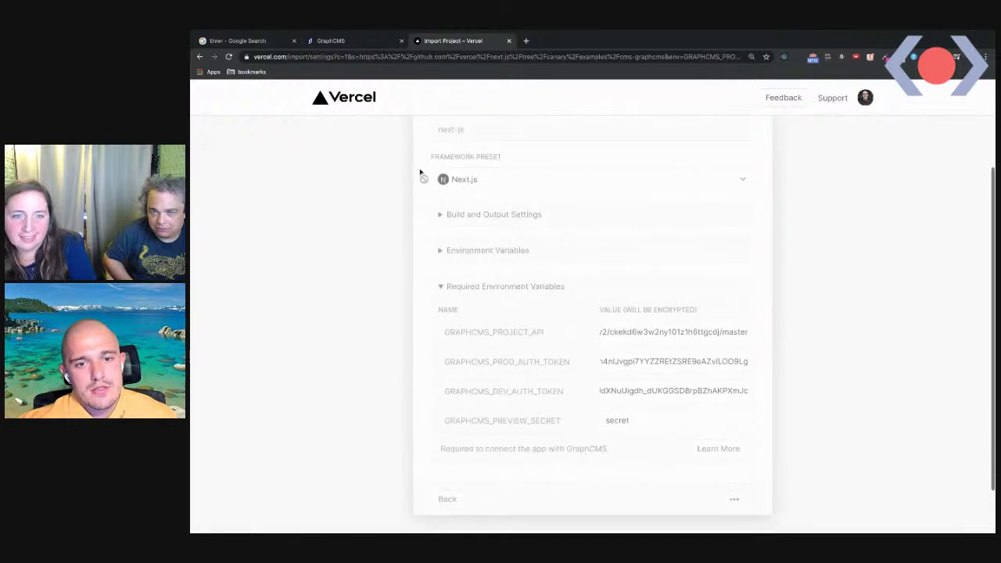
click(273, 40)
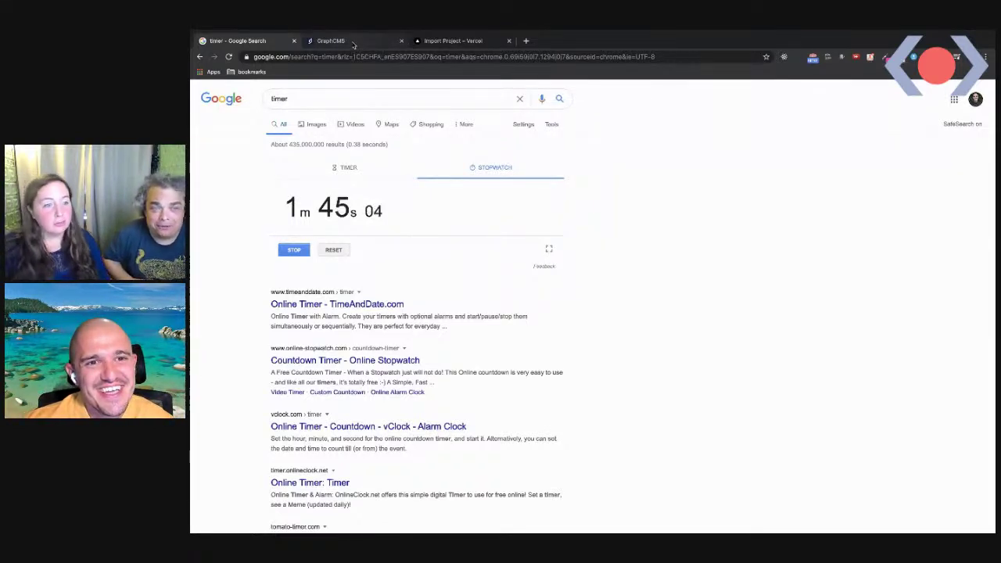
Review the erge schema models and content entries while the Vercel build runs
click(352, 42)
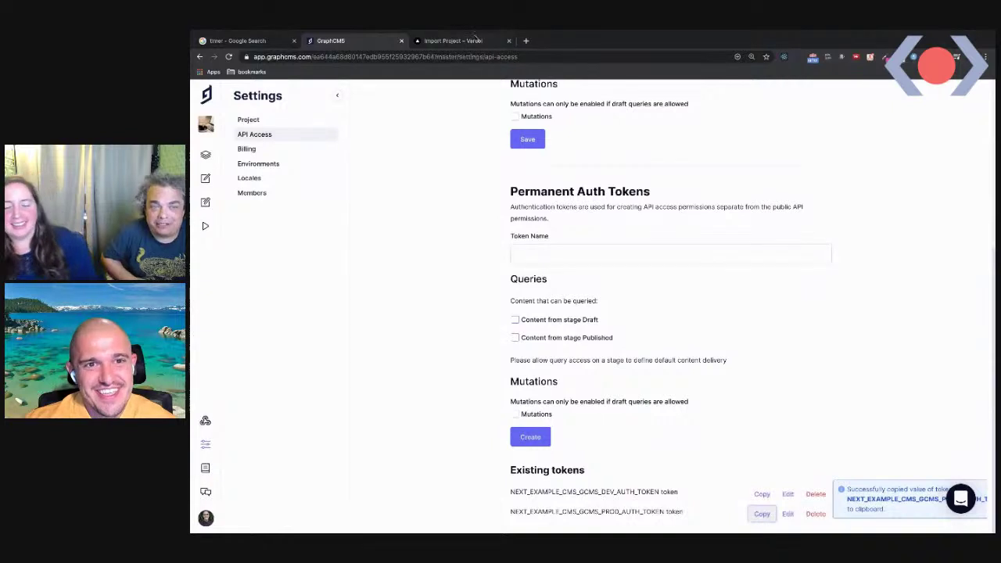
click(470, 42)
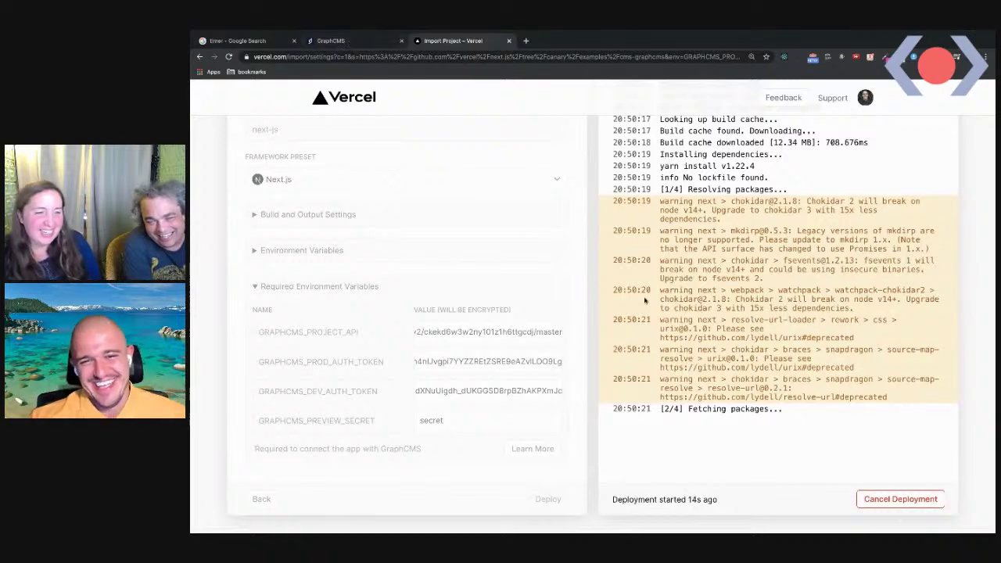
click(355, 45)
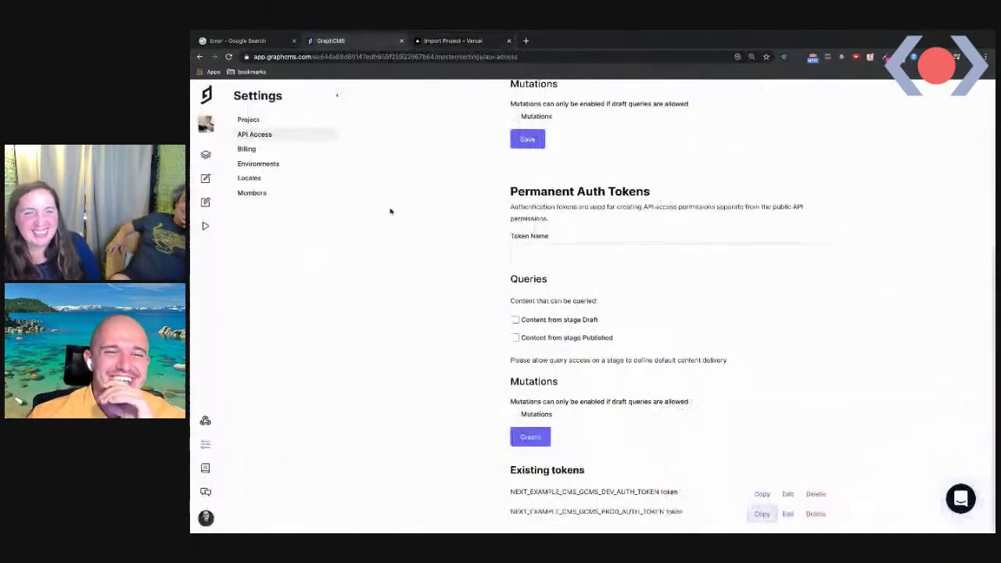
scroll(390, 211, up, 3)
click(206, 157)
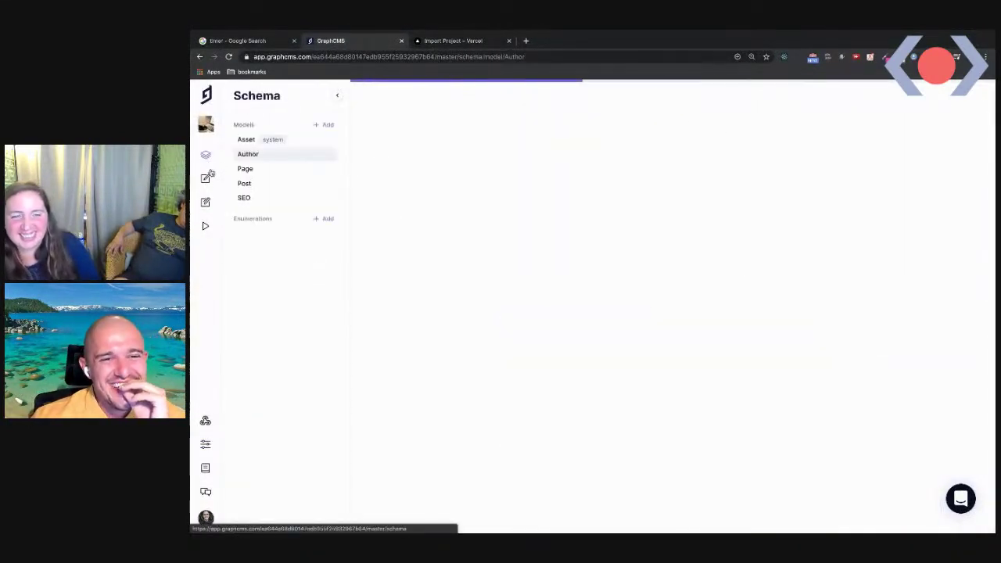
click(206, 179)
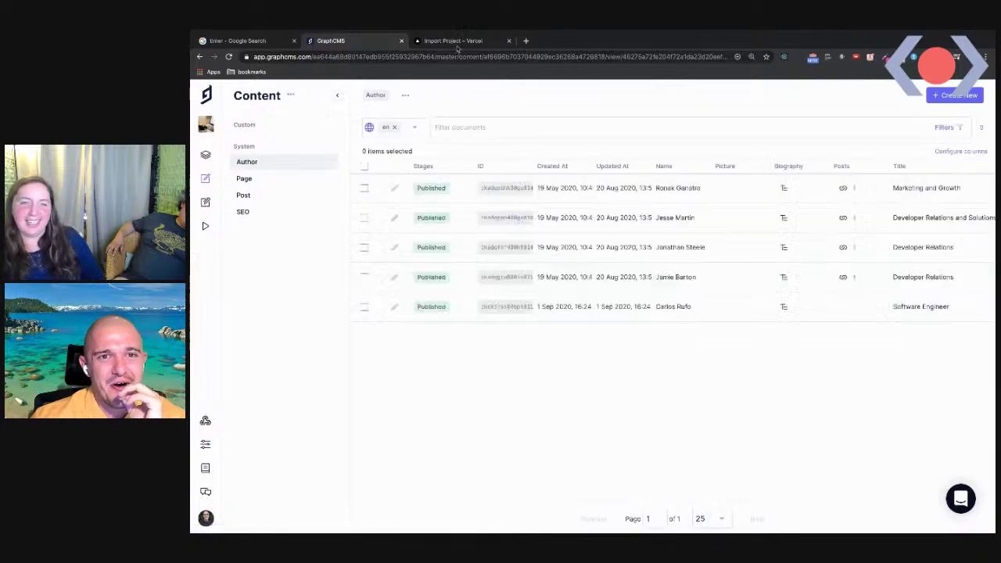
click(459, 41)
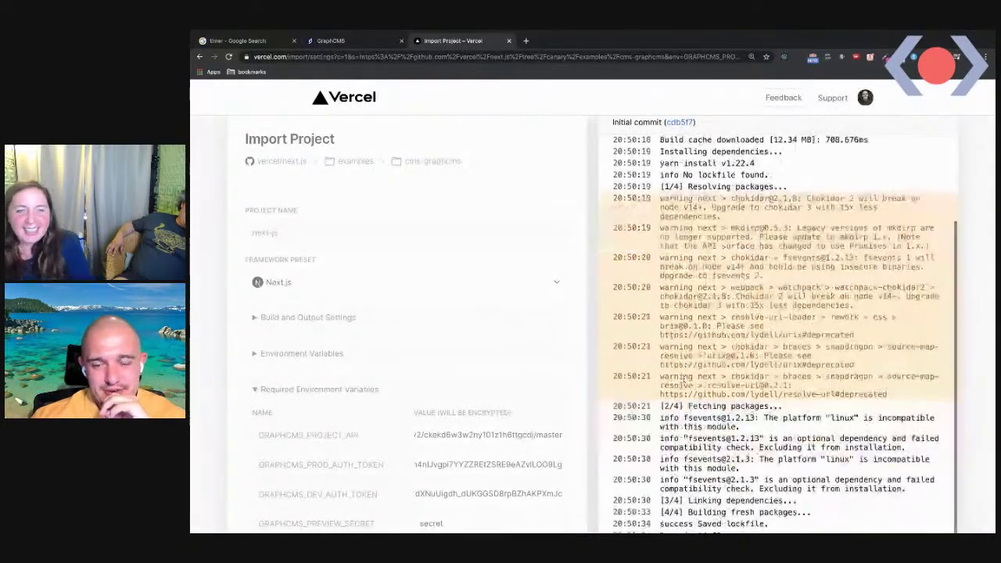
Stop the stopwatch at build completion and view Vercel's Congratulations result
scroll(573, 375, down, 1)
scroll(573, 375, down, 1)
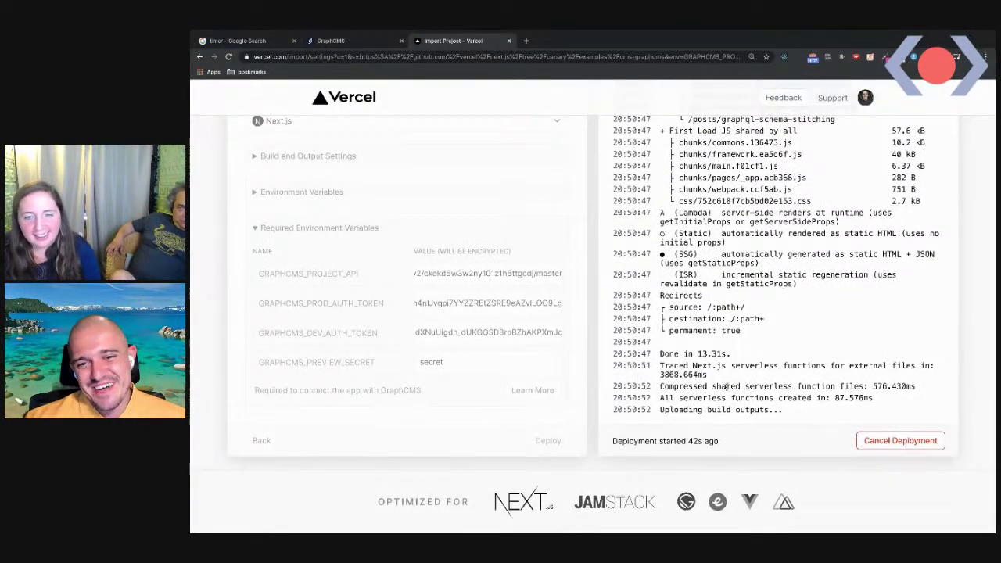
click(242, 42)
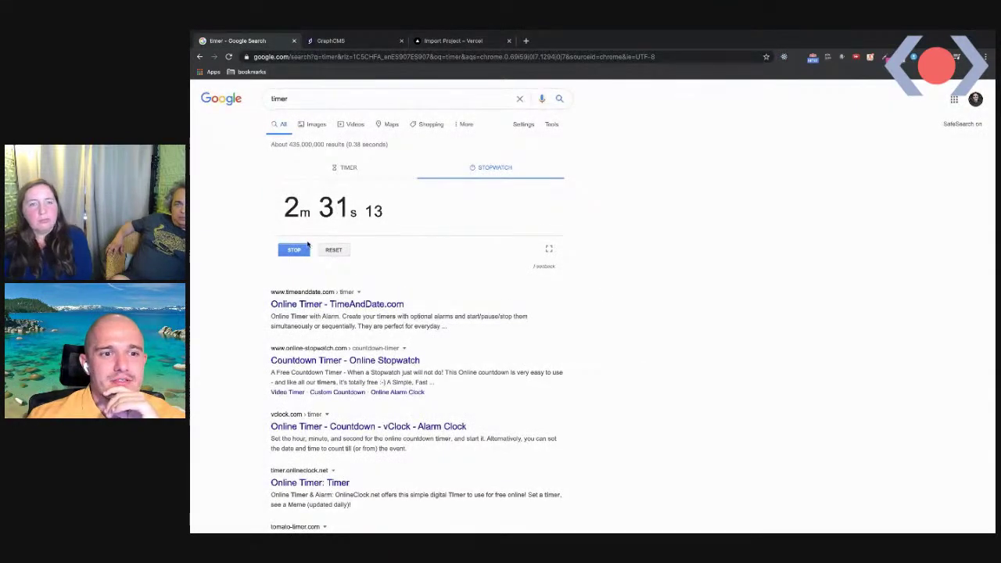
click(294, 250)
click(453, 40)
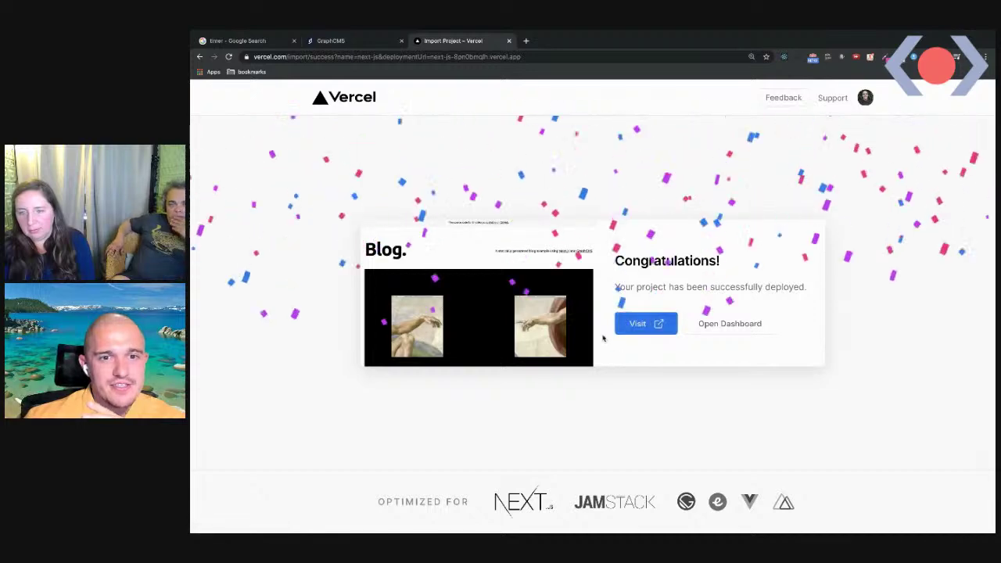
Open the deployed blog from the Blog preview and scroll through its posts
click(512, 316)
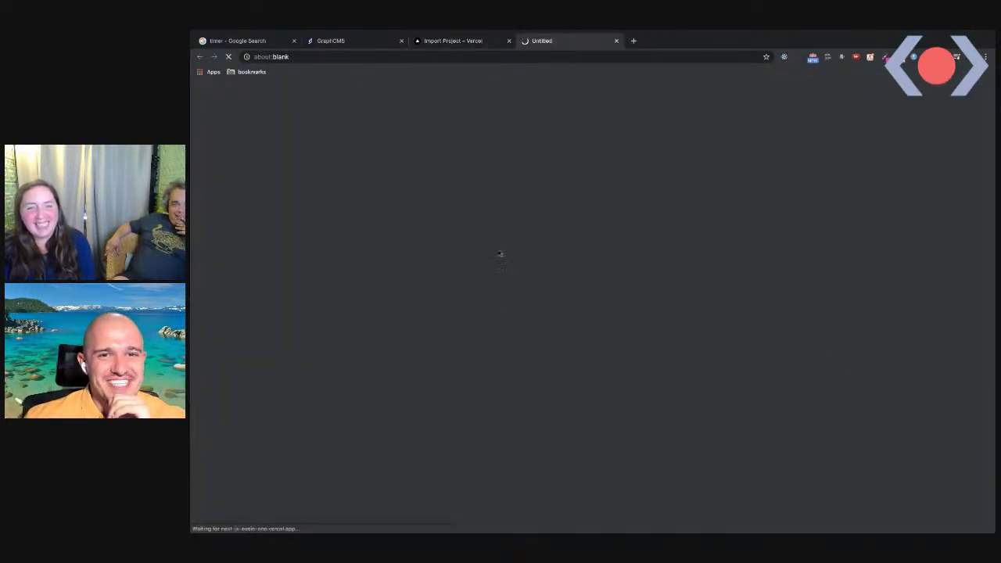
scroll(476, 358, down, 5)
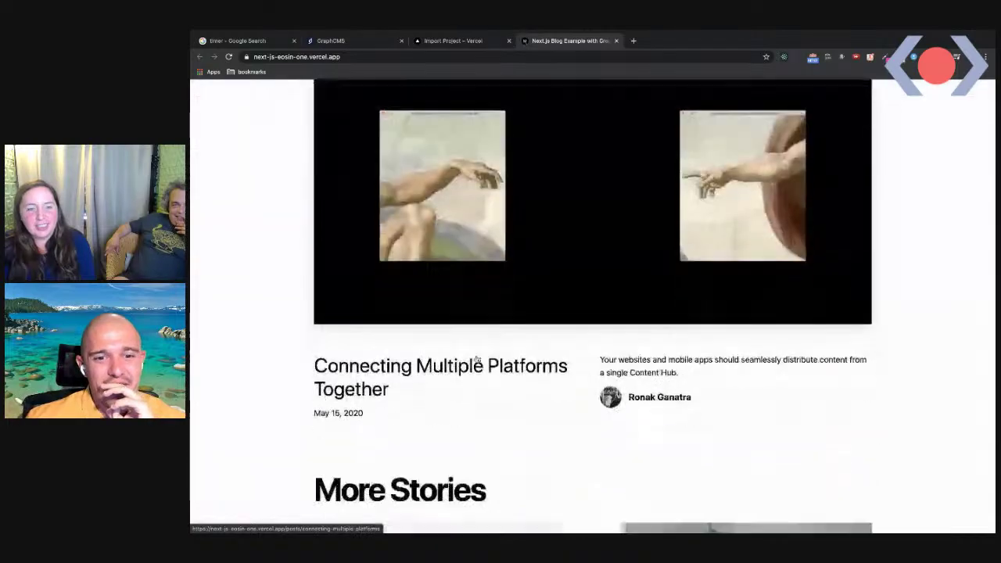
scroll(476, 358, down, 5)
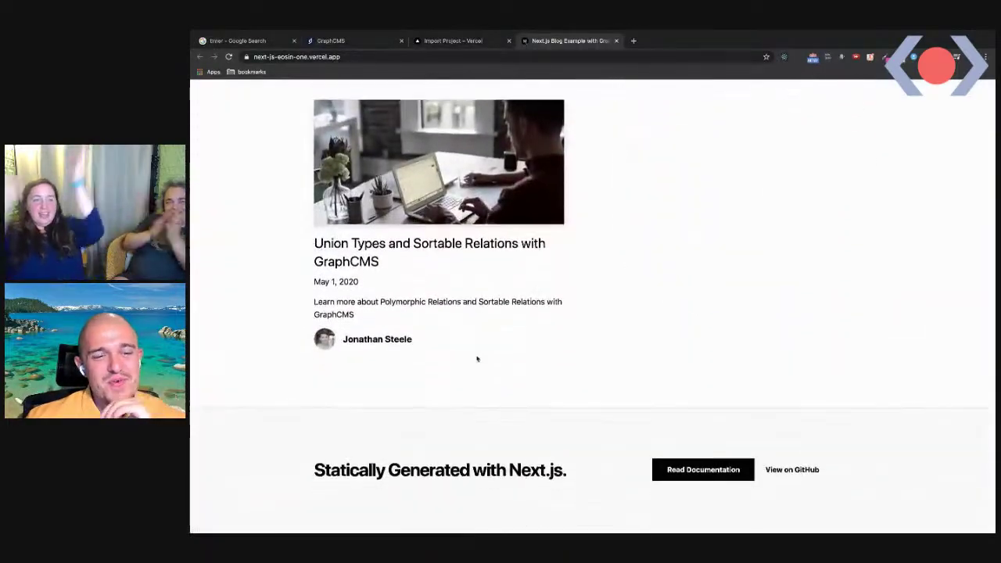
scroll(476, 358, up, 8)
scroll(476, 358, up, 4)
scroll(476, 358, down, 10)
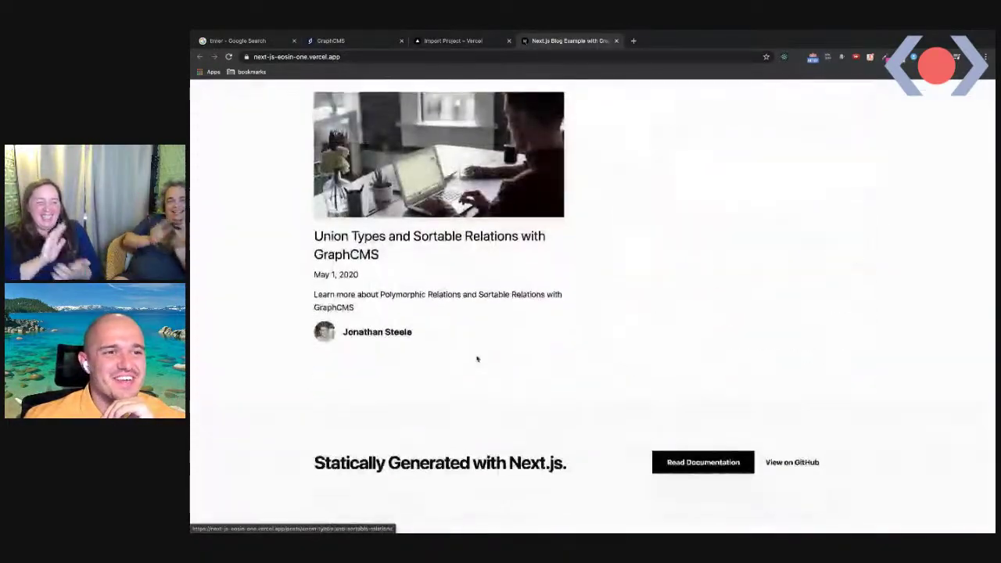
click(238, 41)
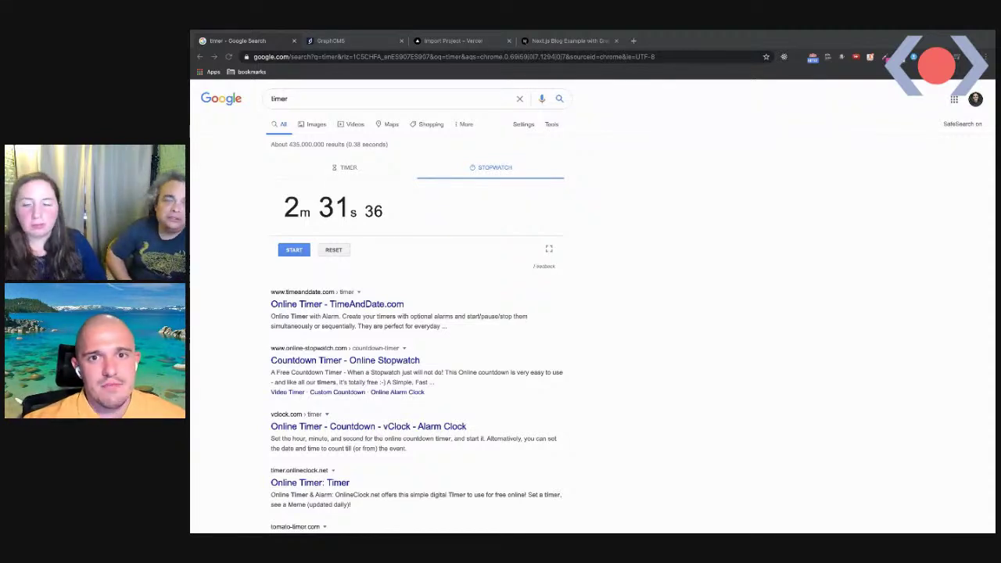
Enter twitter.com/swcarlosrj in a new tab without visiting it, then return to GraphCMS's author list
click(633, 41)
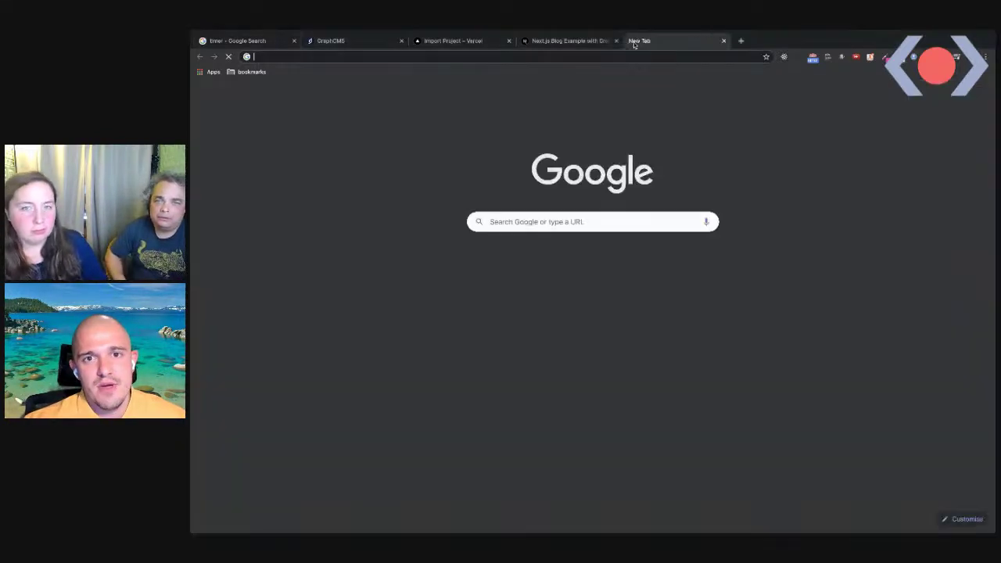
text(twitter.com/swcarlosrj)
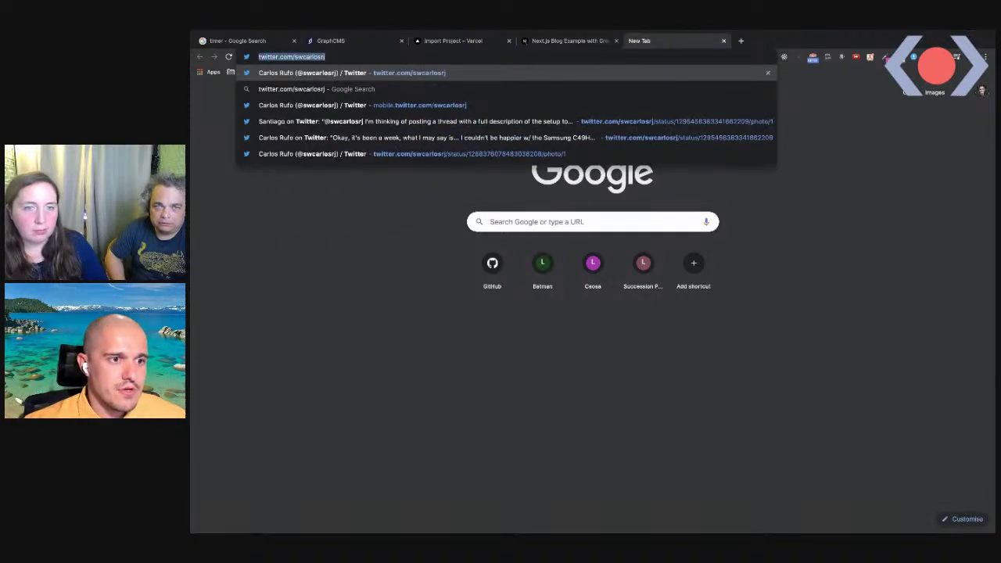
key(alt+Tab)
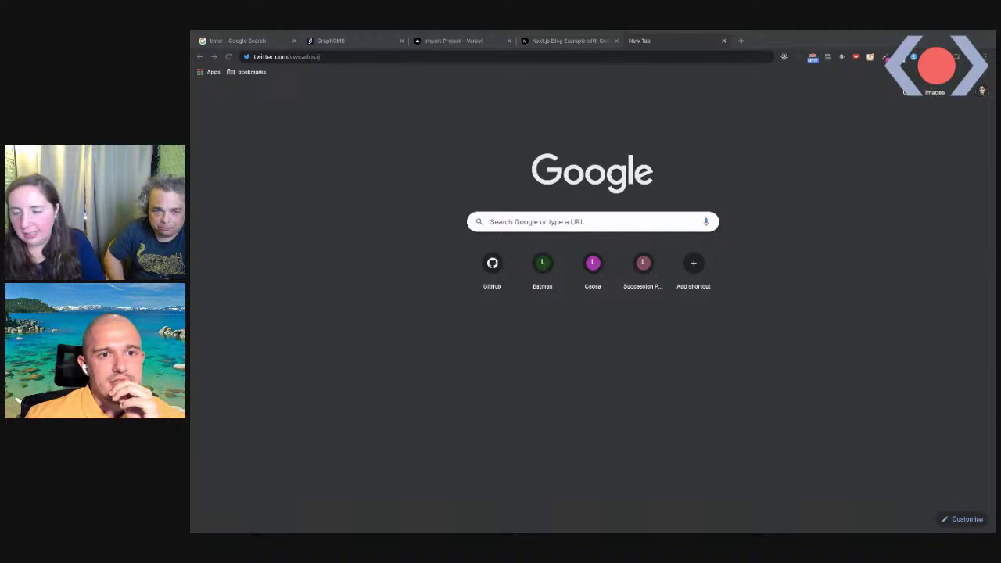
click(374, 42)
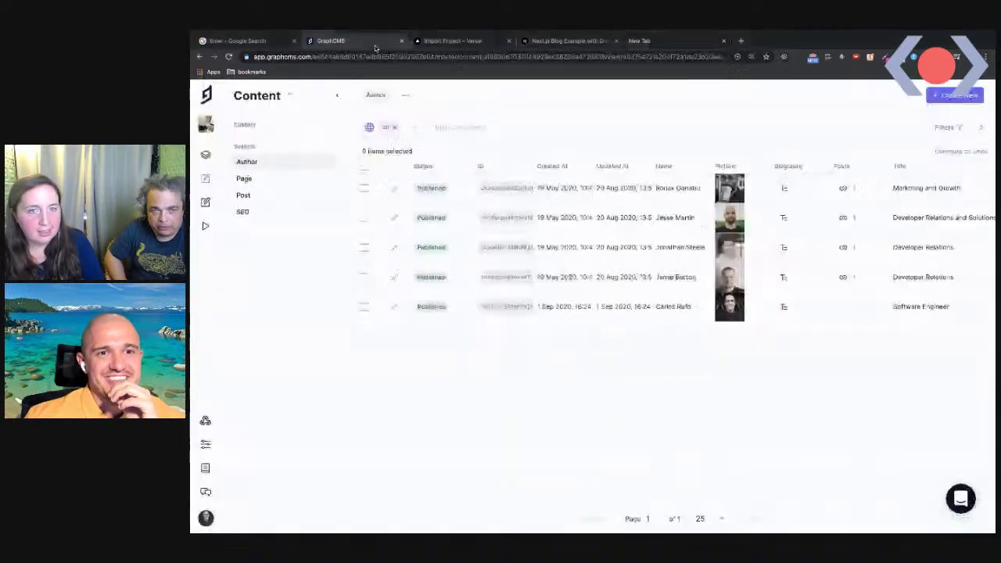
Open the newest author's entry, then leave the blog project for the list of all GraphCMS projects
click(394, 307)
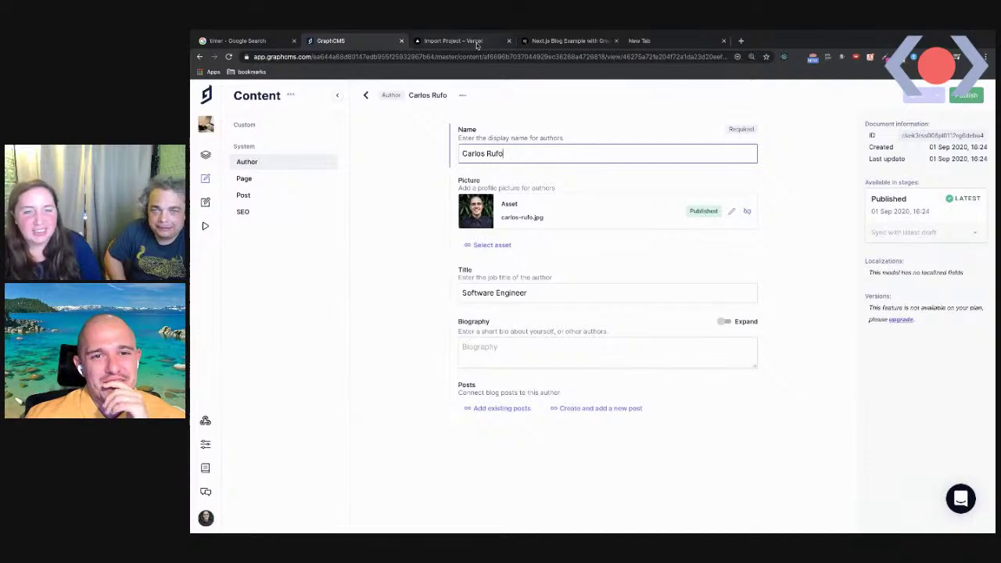
click(473, 41)
click(355, 40)
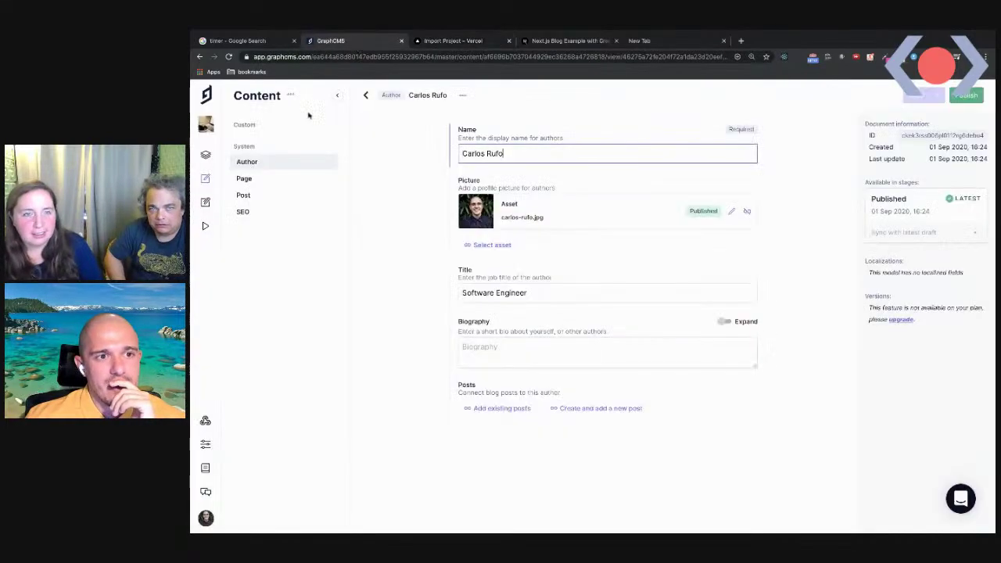
click(204, 125)
click(204, 124)
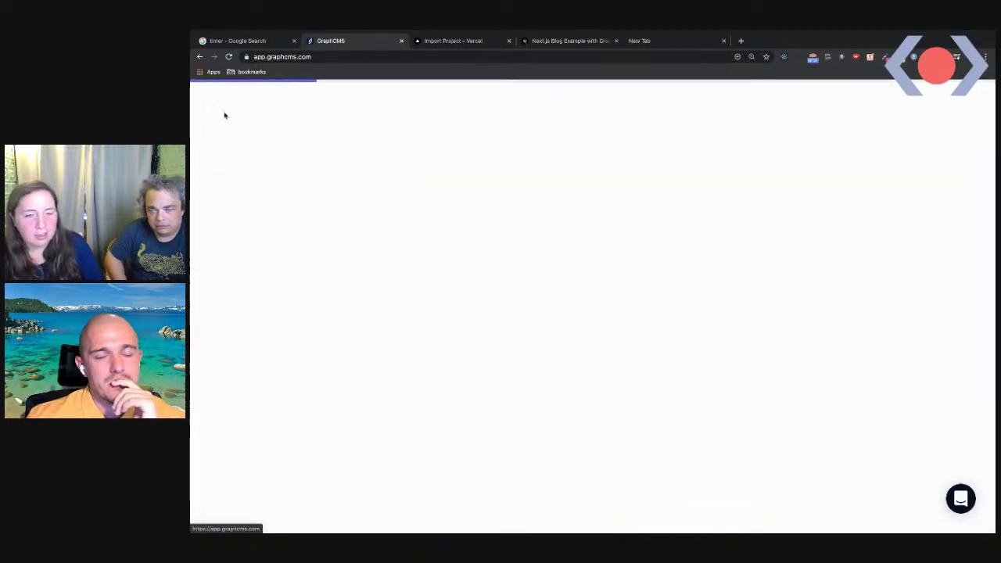
Scroll through My projects and open the erge project
scroll(475, 311, down, 3)
scroll(475, 311, down, 4)
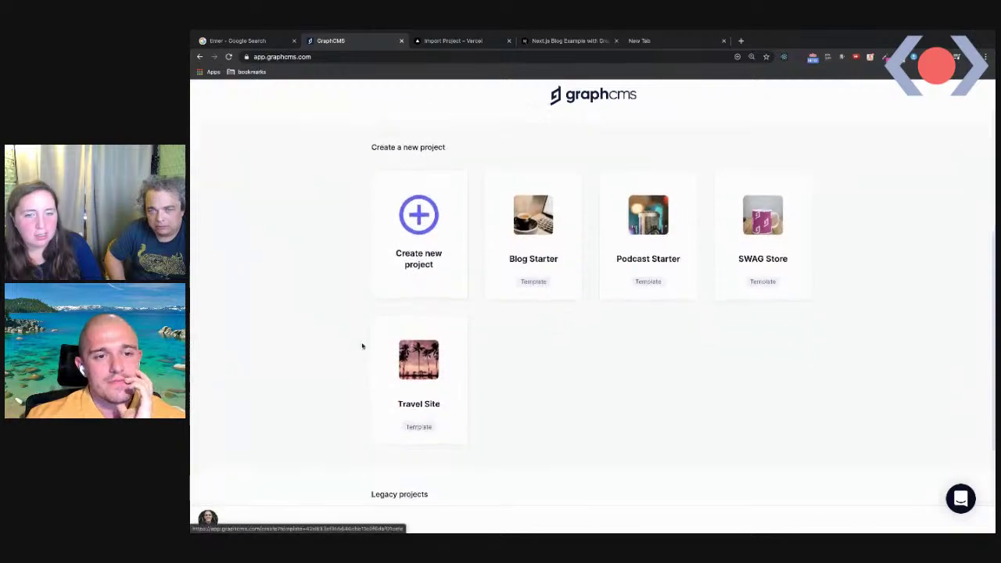
scroll(502, 248, up, 1)
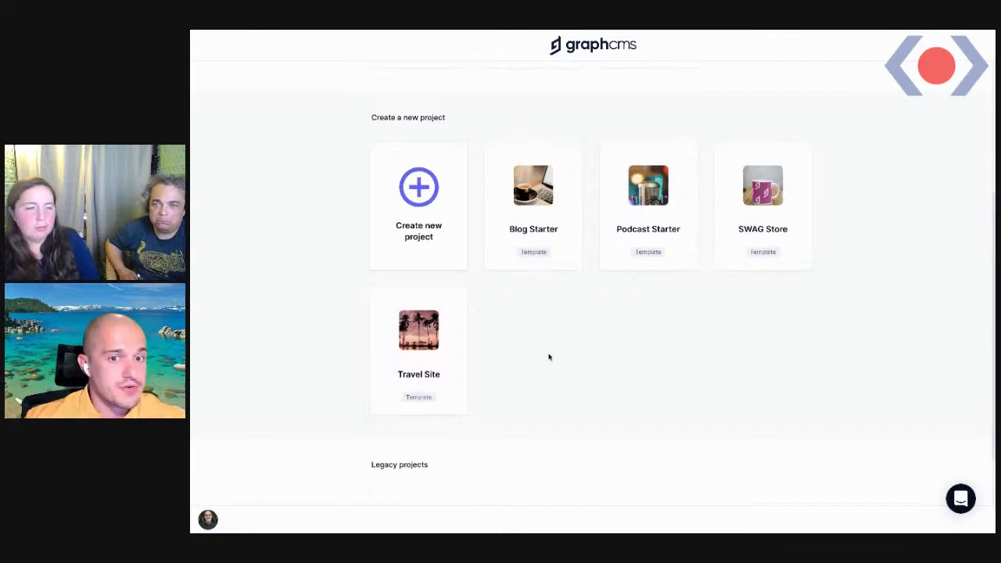
scroll(582, 362, up, 4)
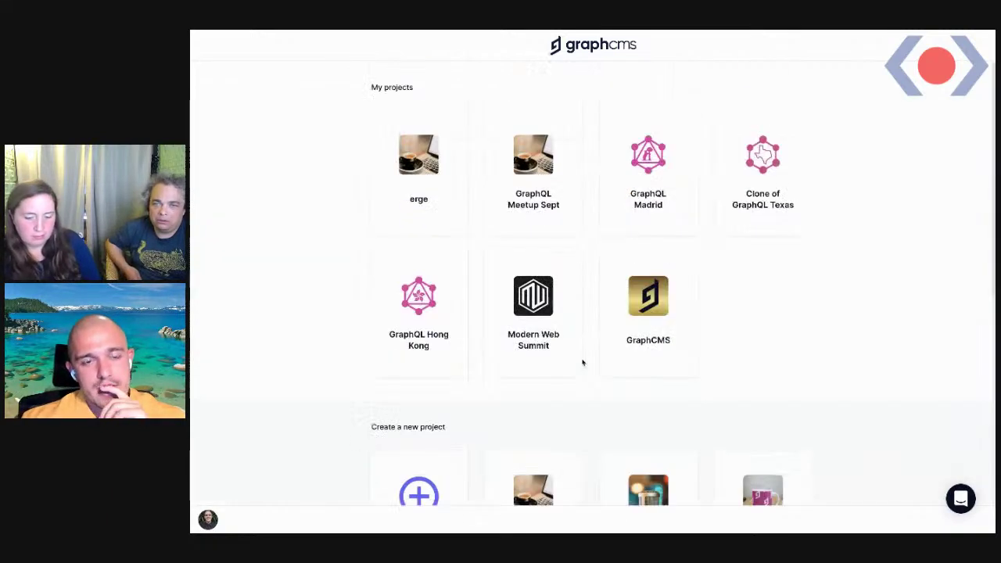
click(398, 201)
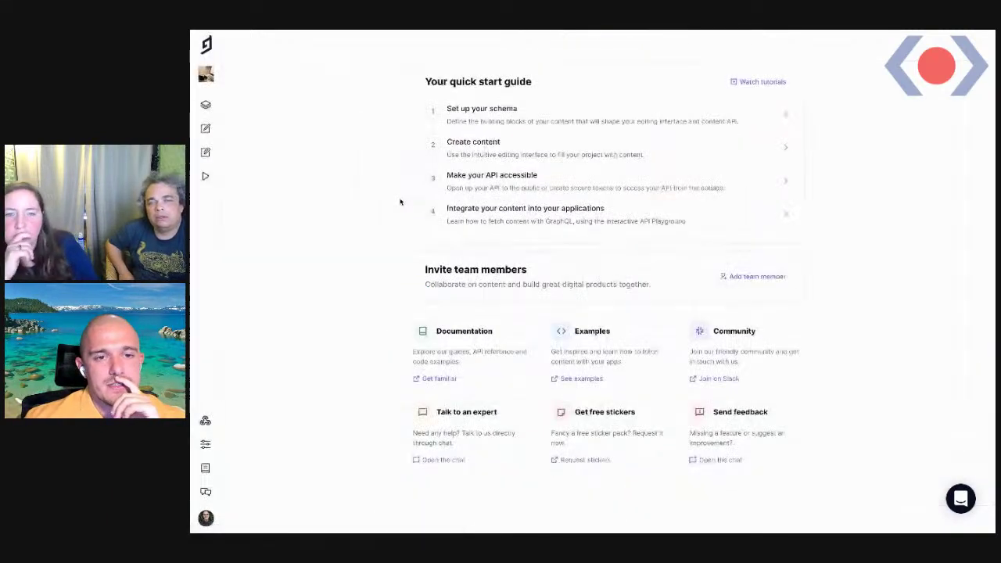
Open the erge project's Author model schema and zoom the page to 125%
click(207, 108)
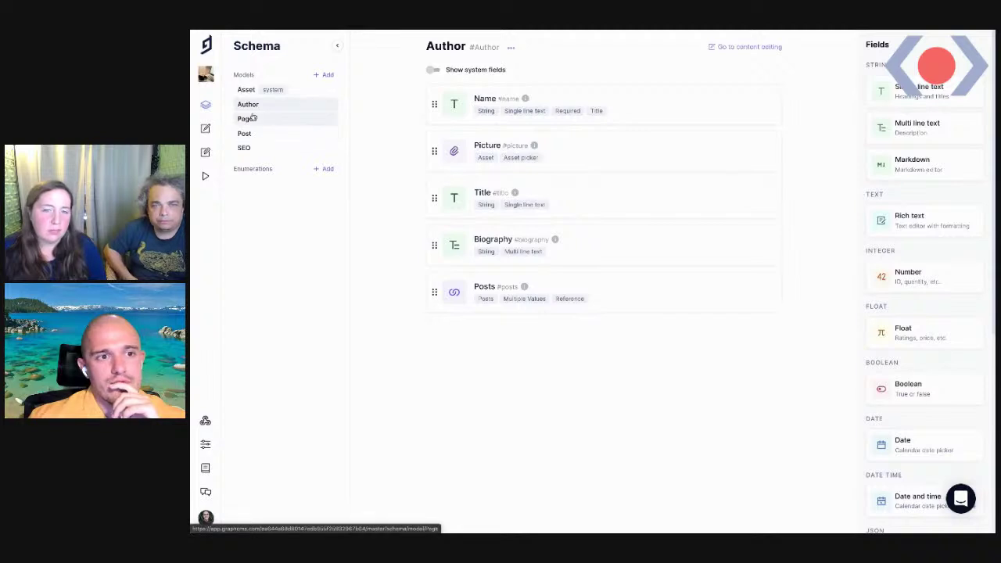
click(205, 129)
click(205, 104)
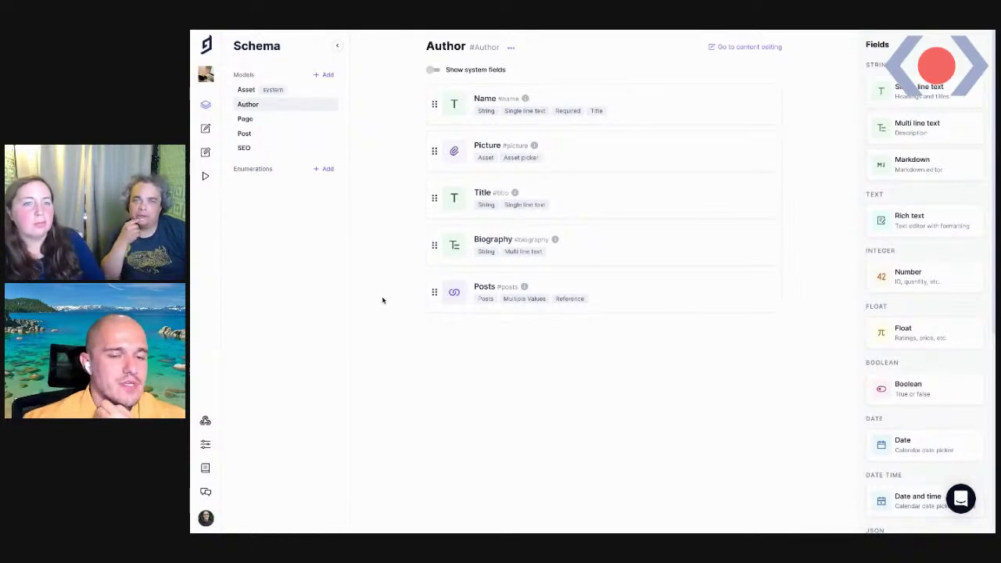
key(ctrl+plus)
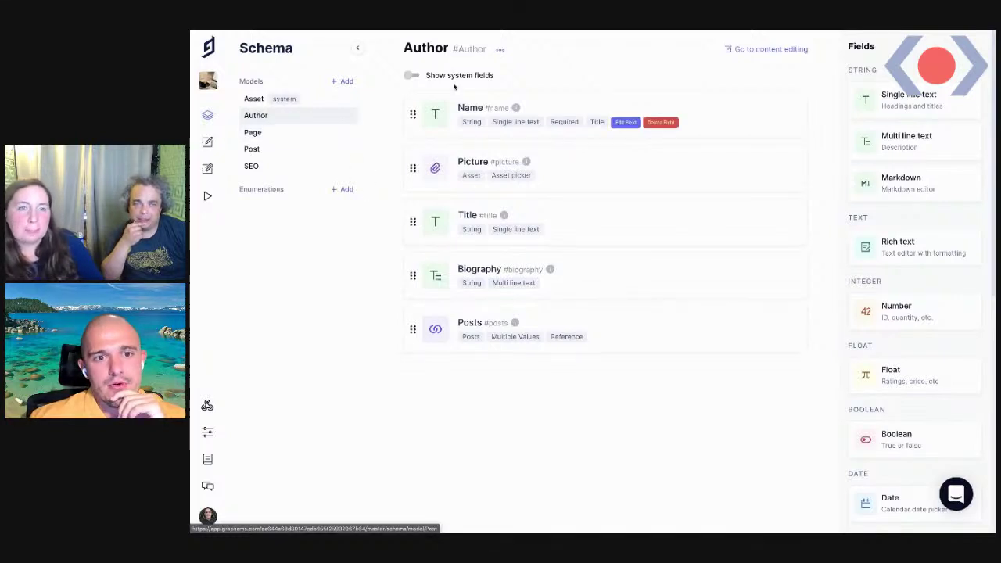
Review the Page and Post model fields, then open the Author content entries
click(252, 133)
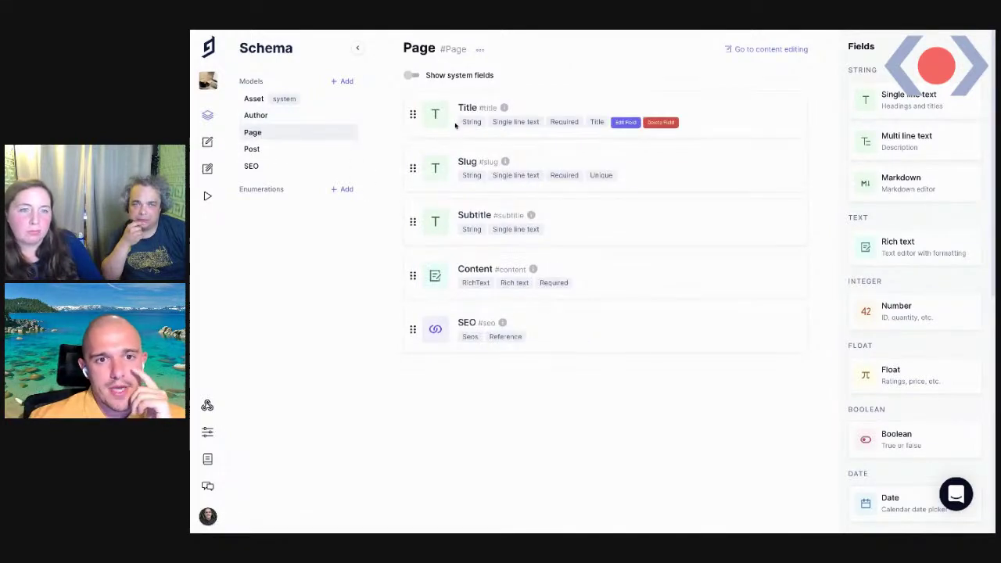
click(251, 149)
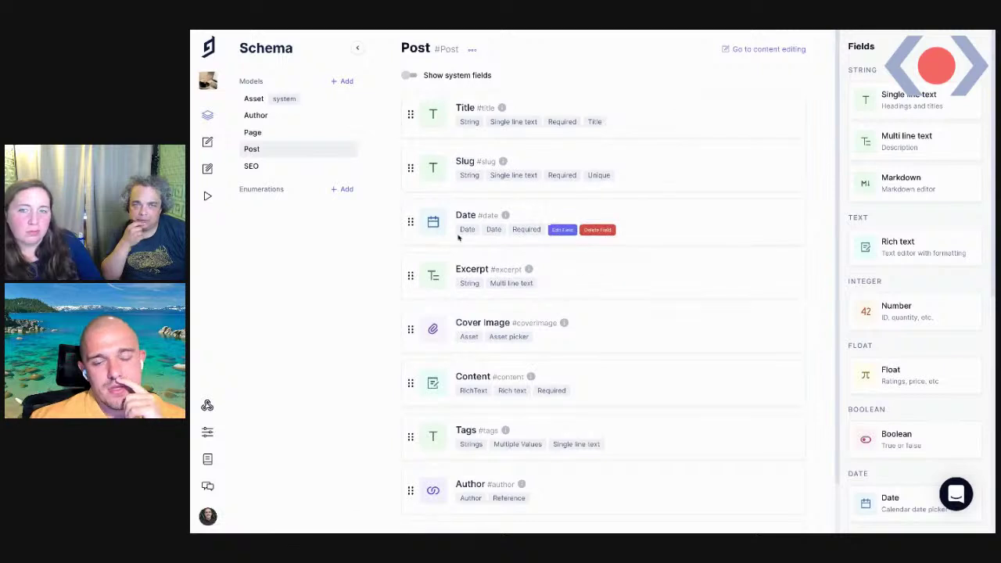
scroll(485, 289, down, 1)
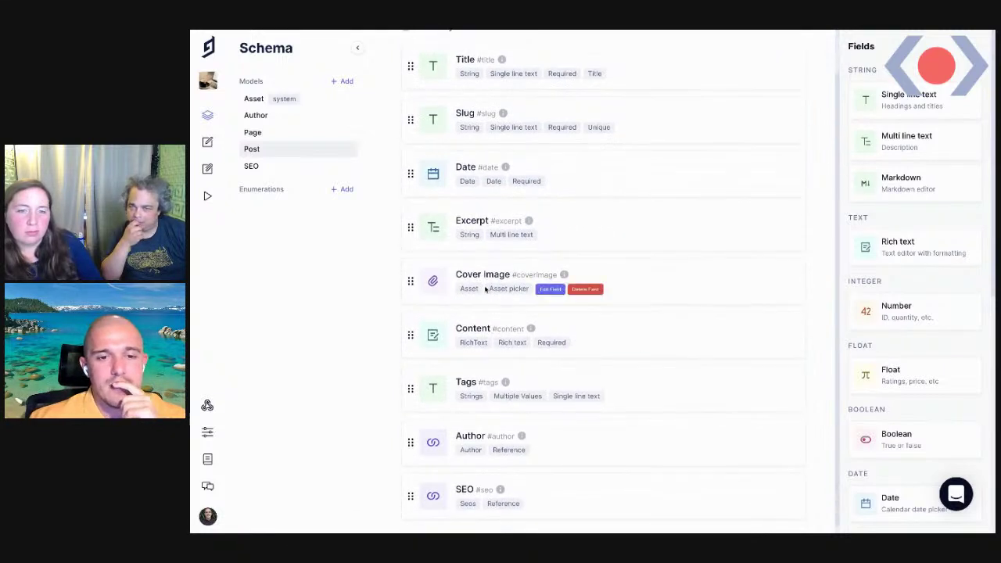
click(207, 144)
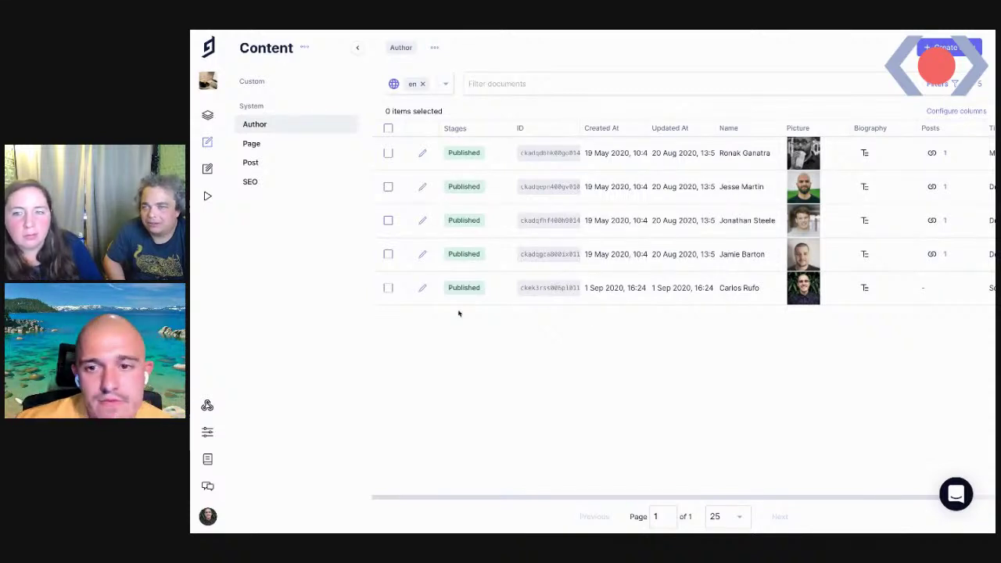
Glance at an author's entry, list the four published Post entries, and start a new post
click(423, 289)
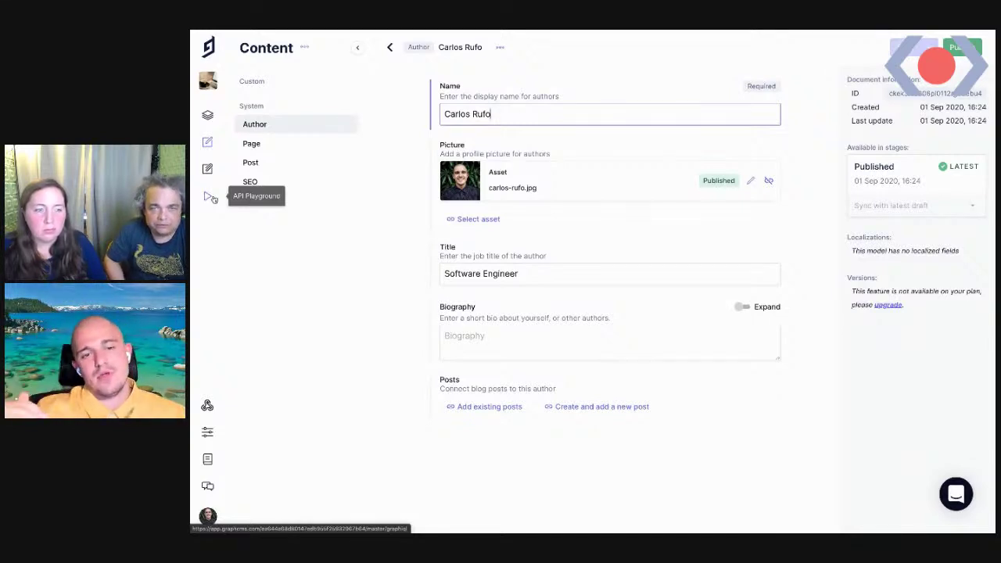
click(256, 146)
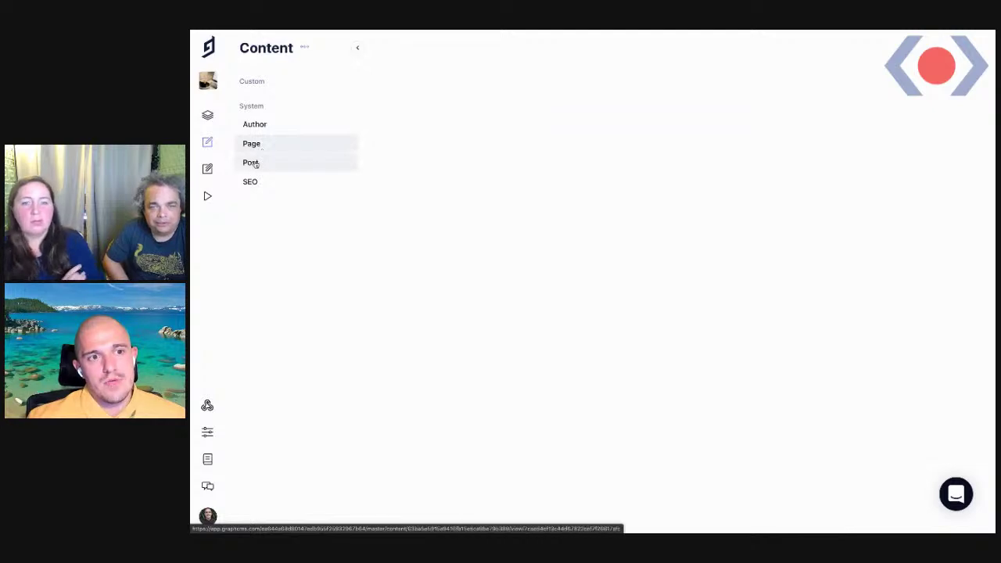
click(255, 163)
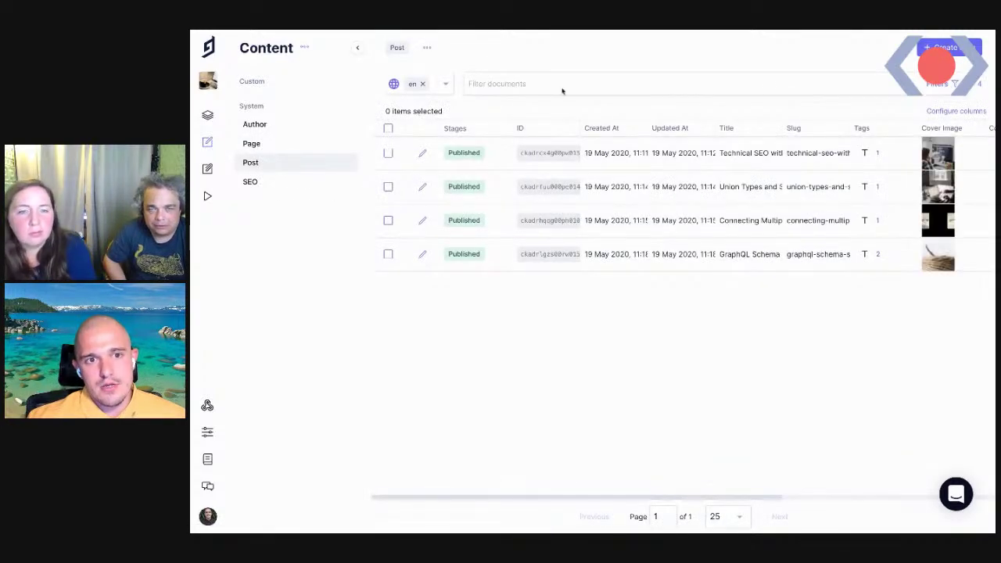
click(945, 47)
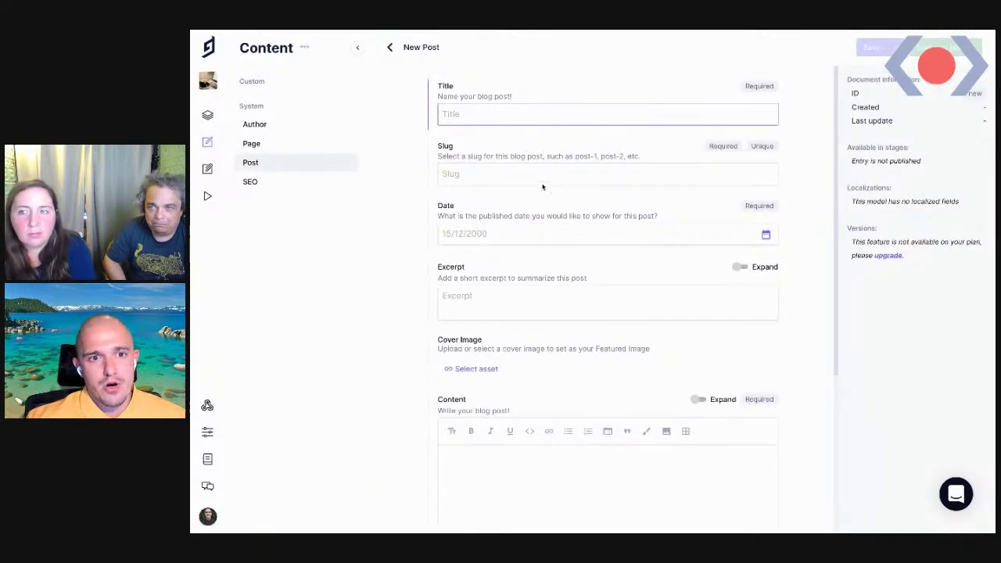
Title the post 'Hi GraphQL Meetup Sept folks' and set the slug to Hi-GraphQL-Meetup-Sept-folks
text(Grap)
key(BackSpace)
key(BackSpace)
key(BackSpace)
key(BackSpace)
text(Hi GraphQL Meetup Sept)
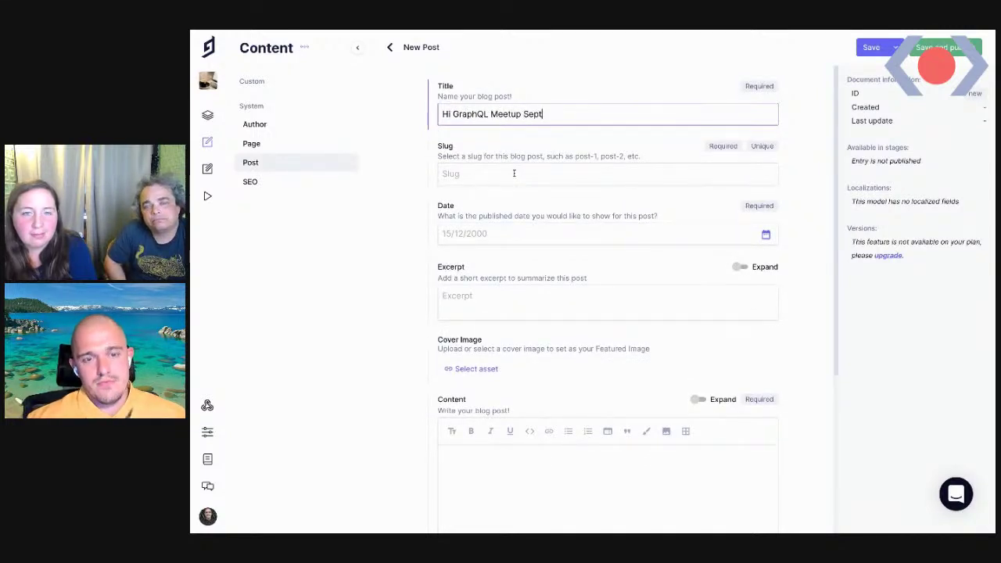
text( folks)
key(ctrl+a)
key(ctrl+c)
click(513, 173)
key(ctrl+v)
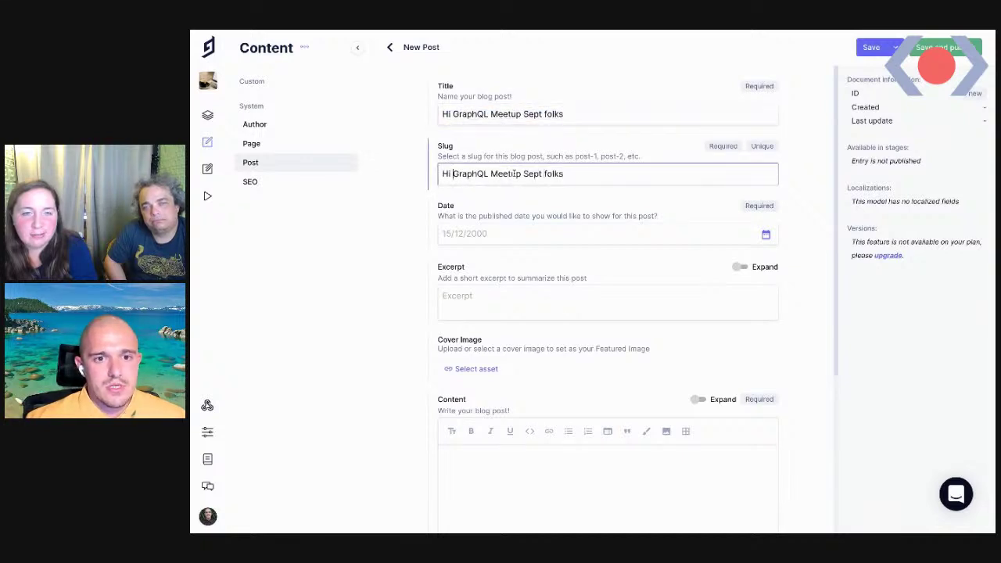
key(Delete)
text(-)
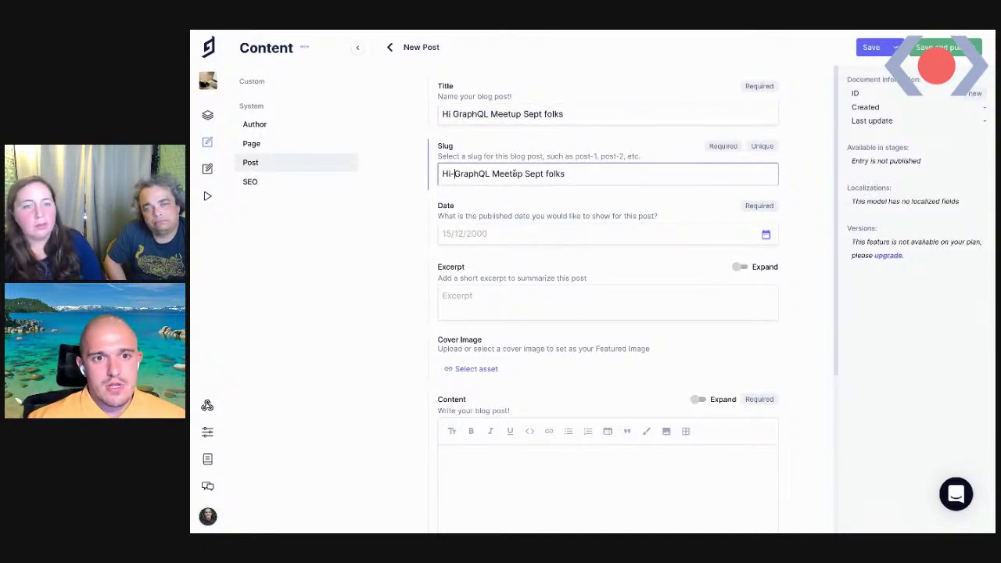
key(ctrl+Right)
key(BackSpace)
text(-)
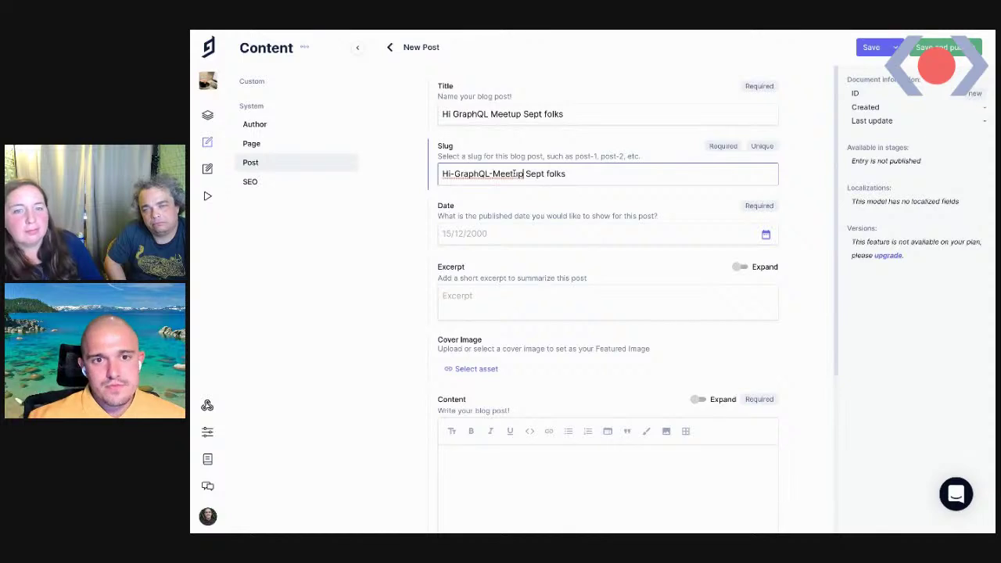
key(BackSpace)
text(-)
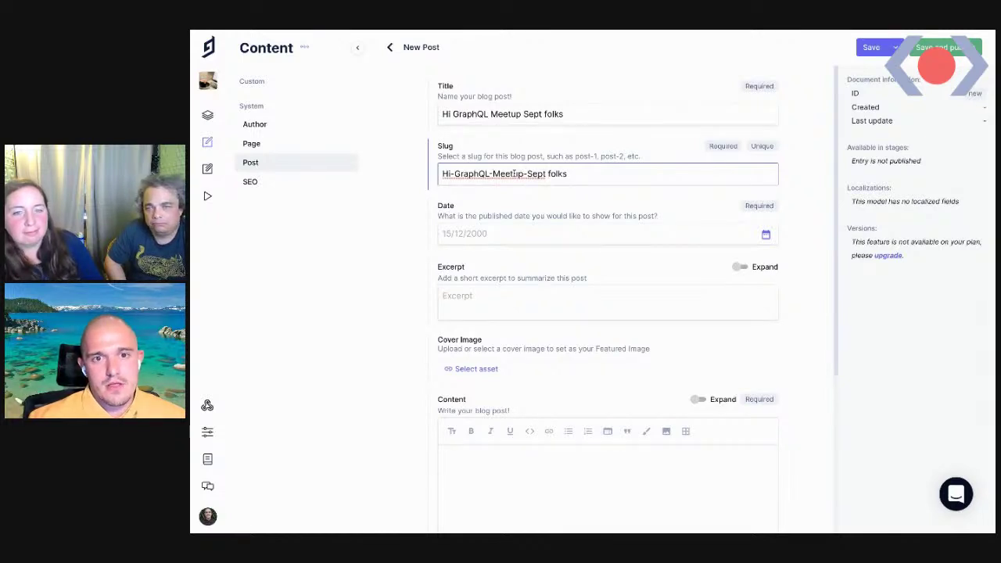
key(ctrl+Right)
key(BackSpace)
text(-)
key(Tab)
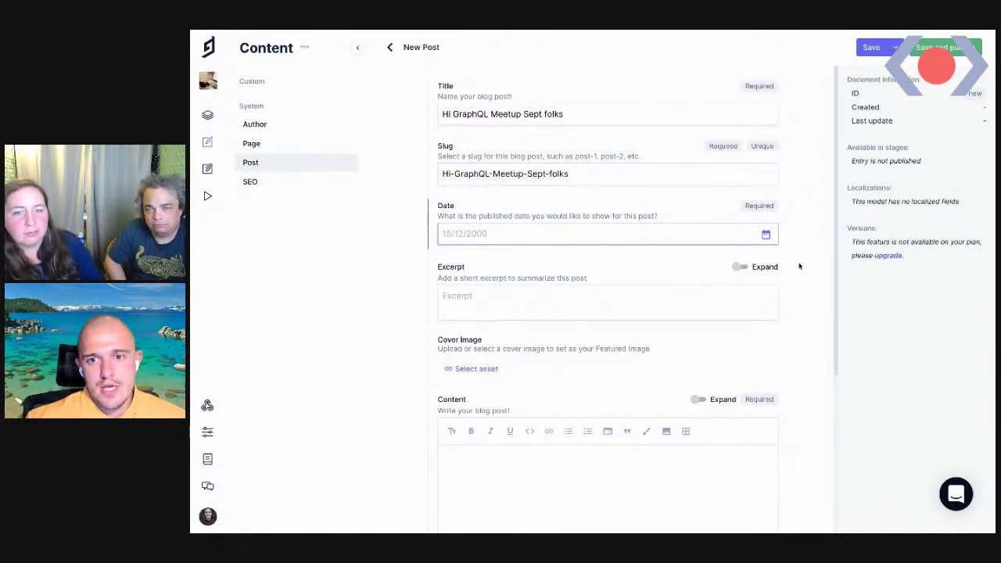
Set the date to 01/09/2020 and paste the title into Excerpt and Content
click(766, 234)
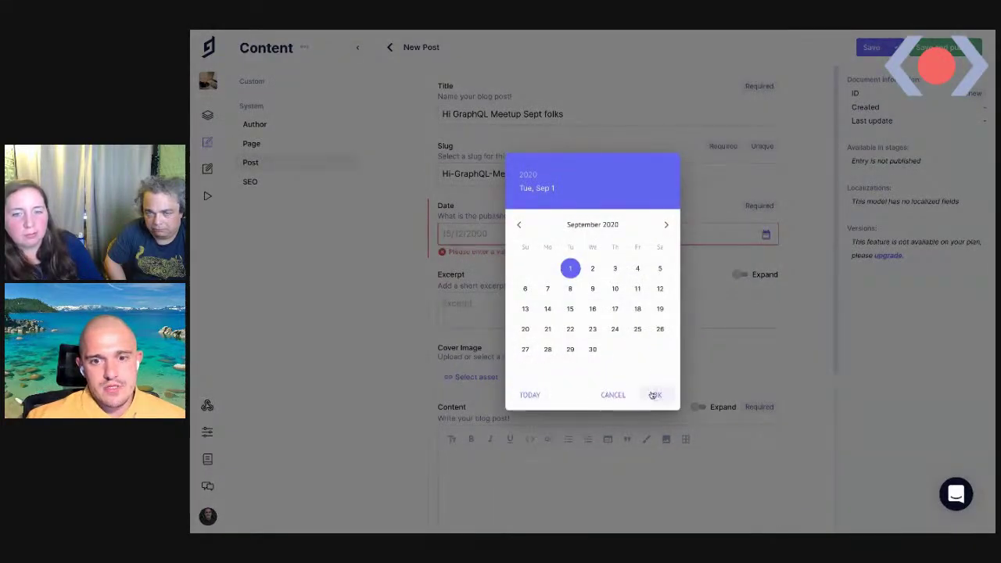
click(656, 395)
click(509, 301)
key(ctrl+v)
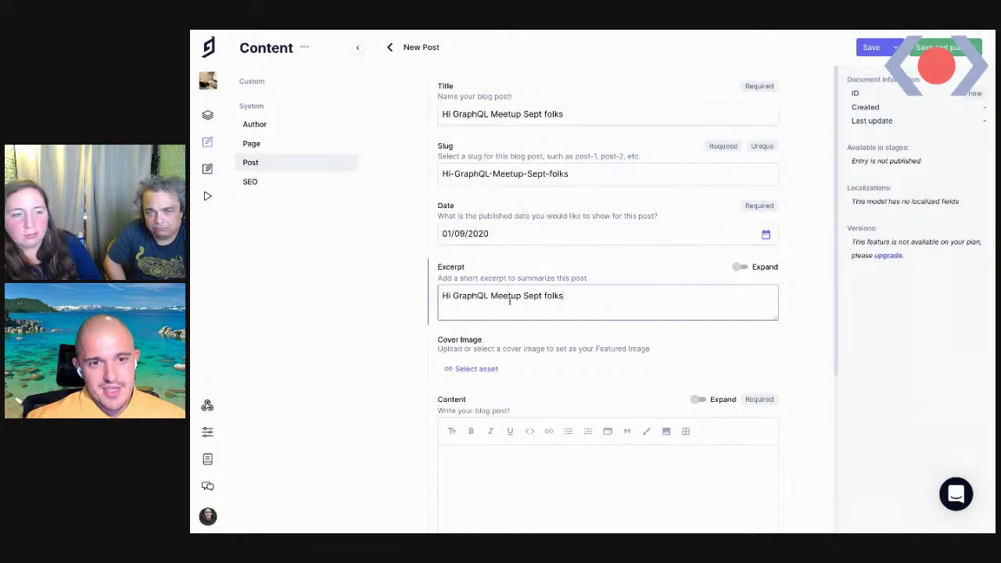
key(ctrl+shift+Left)
key(Right)
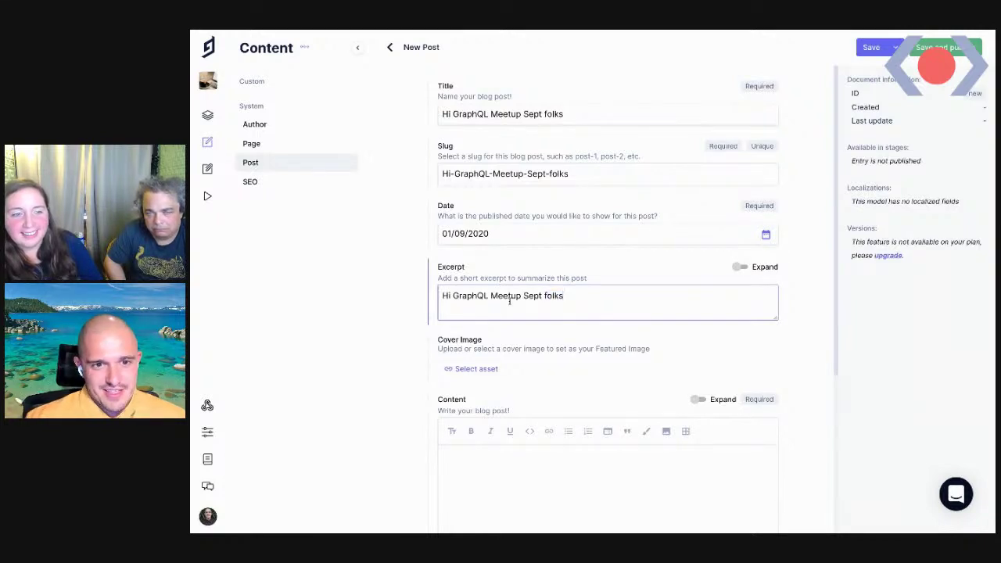
scroll(509, 301, down, 1)
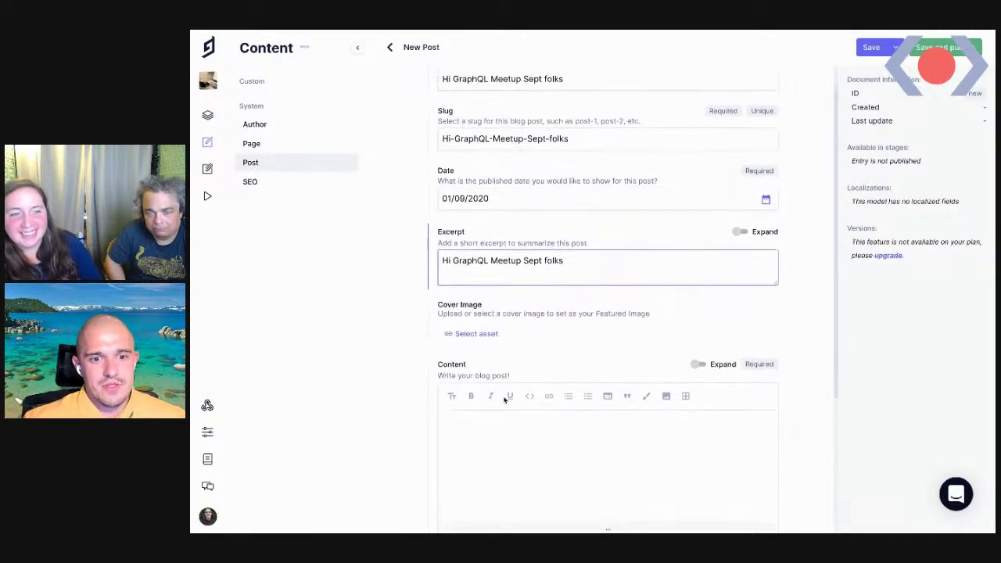
click(504, 430)
key(ctrl+v)
scroll(498, 412, down, 2)
scroll(498, 413, down, 1)
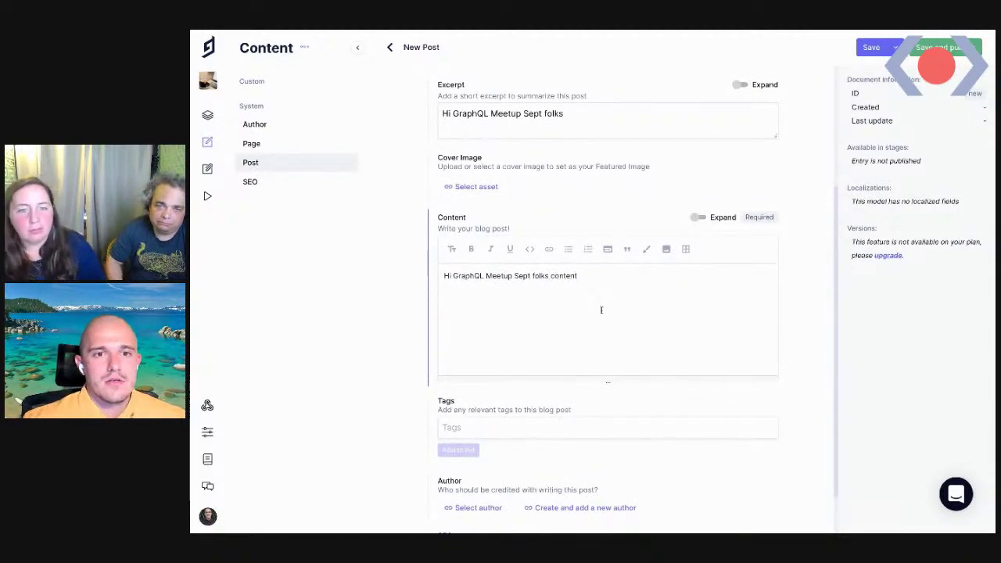
scroll(601, 310, up, 1)
click(473, 233)
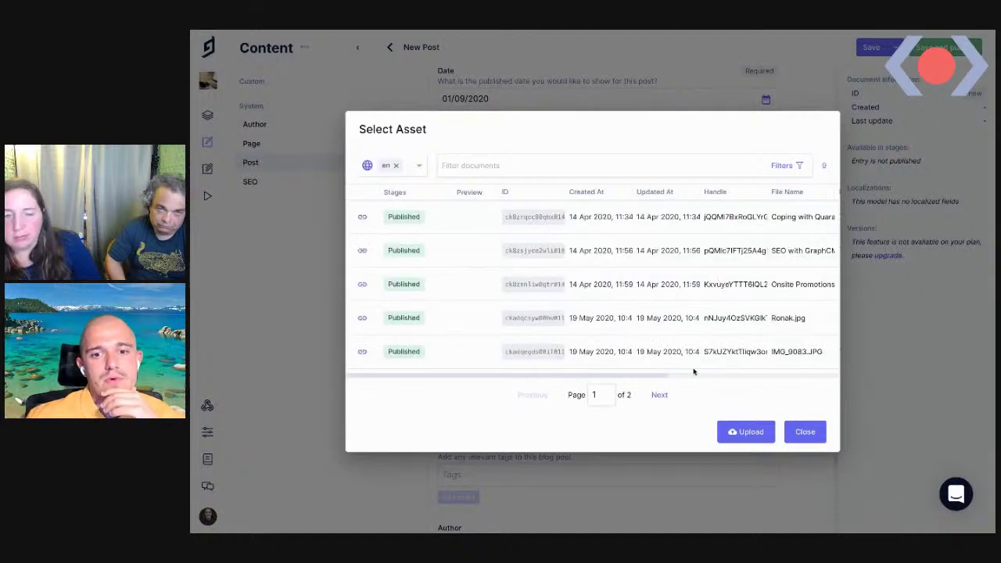
Upload graphql-meetup-sept.png as the post's cover image
click(739, 432)
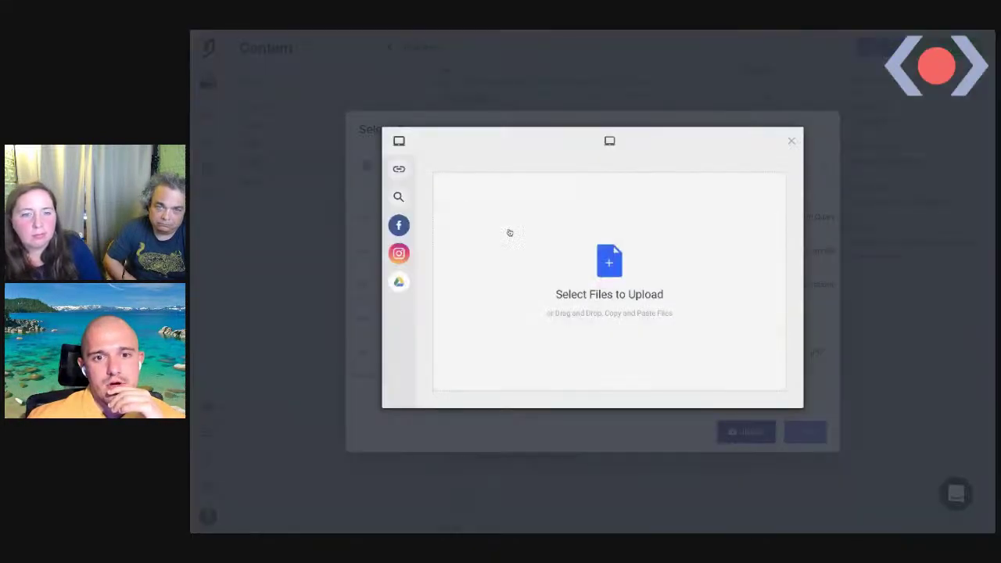
click(621, 286)
click(517, 60)
click(750, 221)
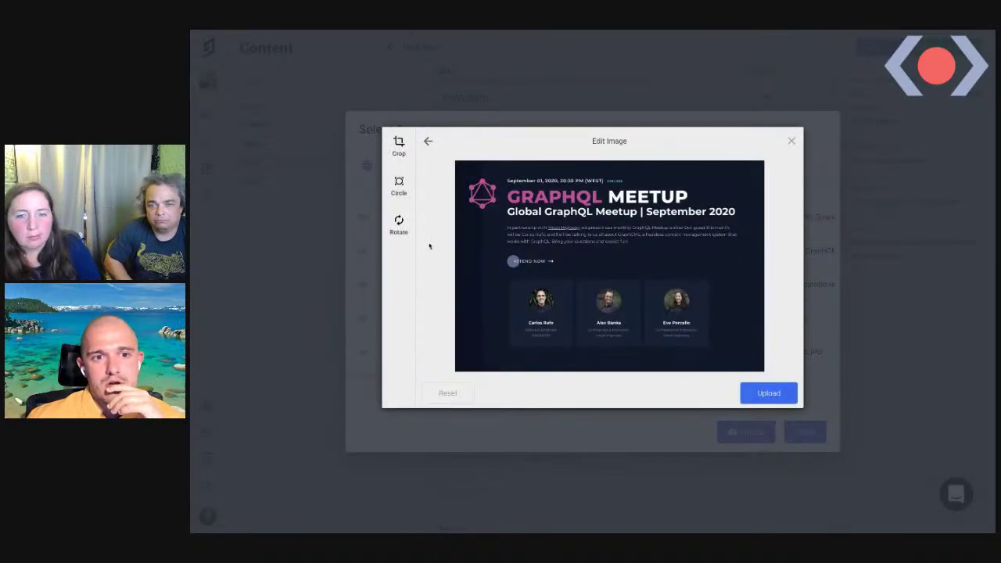
click(768, 393)
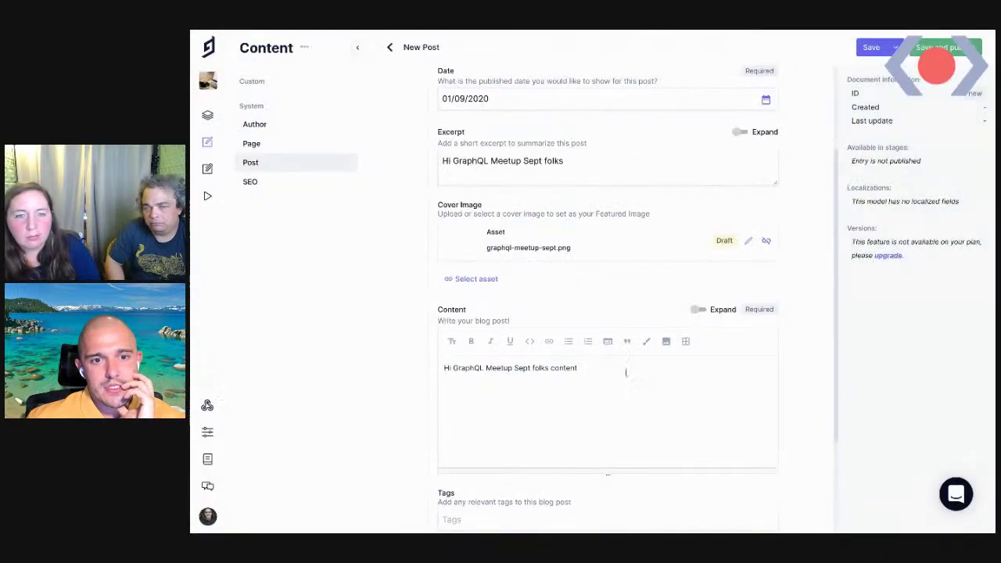
Look over the rest of the post form, including Tags, and choose Save and publish
scroll(501, 362, down, 2)
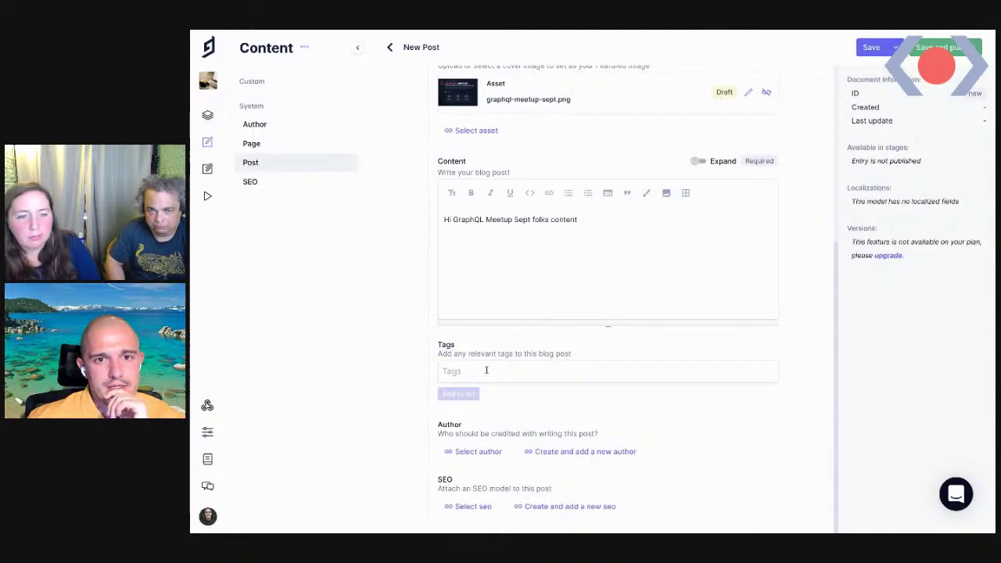
scroll(526, 343, up, 4)
scroll(629, 313, down, 3)
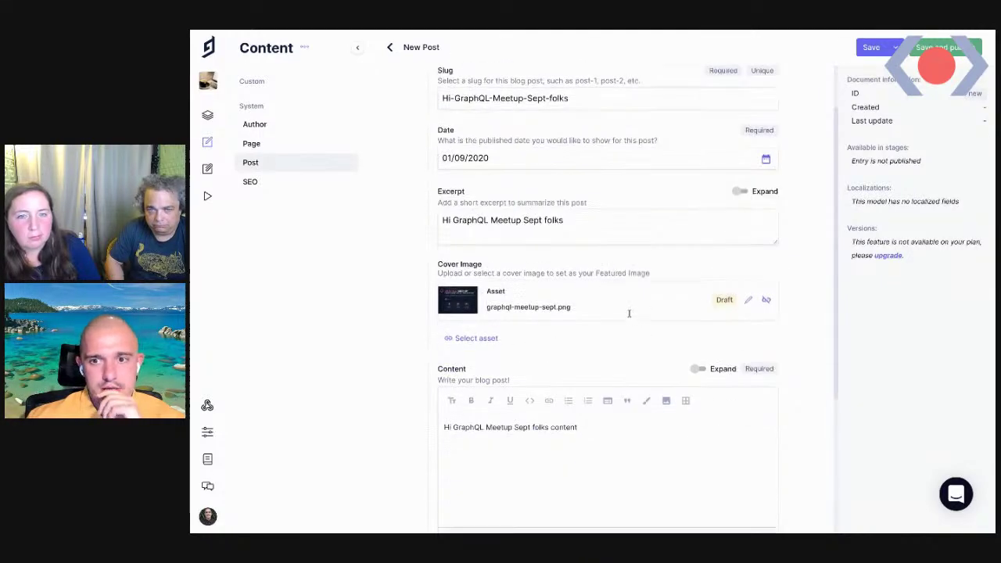
click(470, 426)
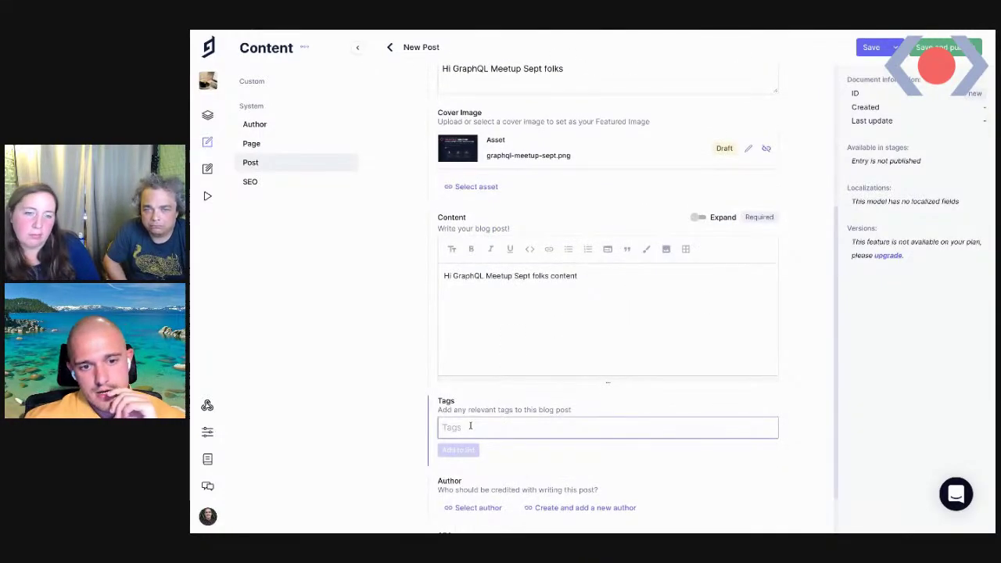
scroll(470, 426, up, 3)
scroll(504, 438, down, 1)
scroll(547, 329, up, 1)
click(938, 50)
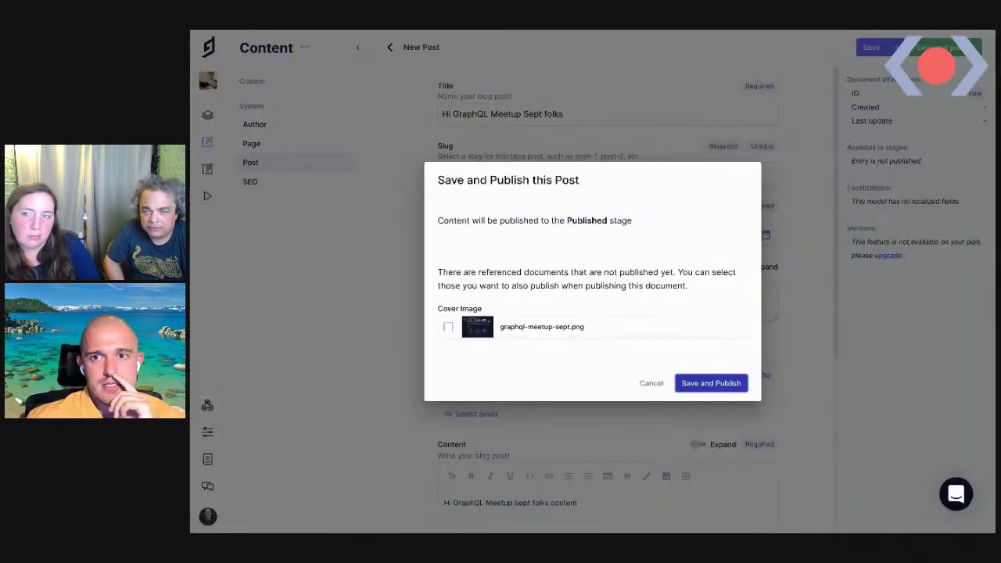
Publish the post together with its cover image, then return to the Post entries list
click(451, 329)
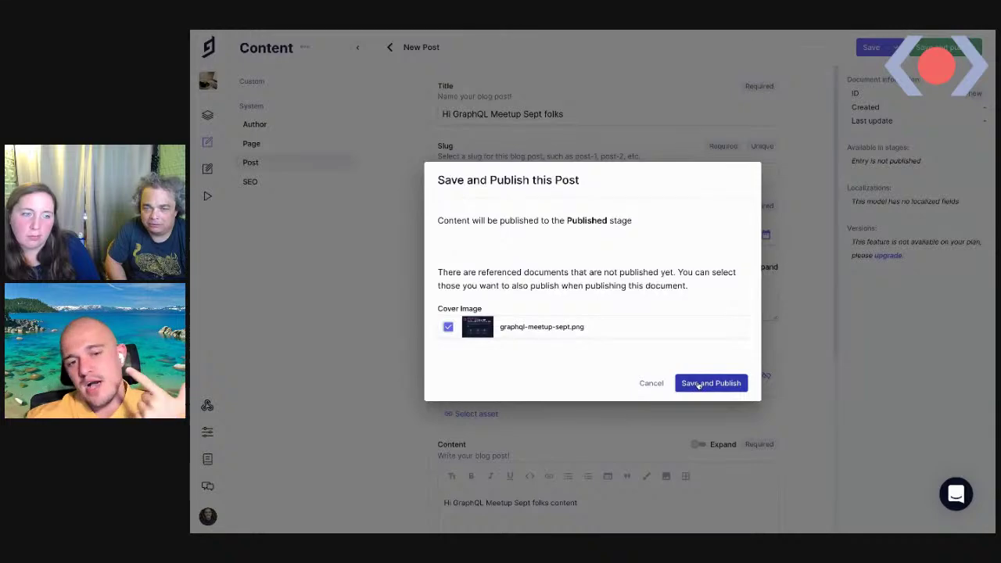
click(698, 384)
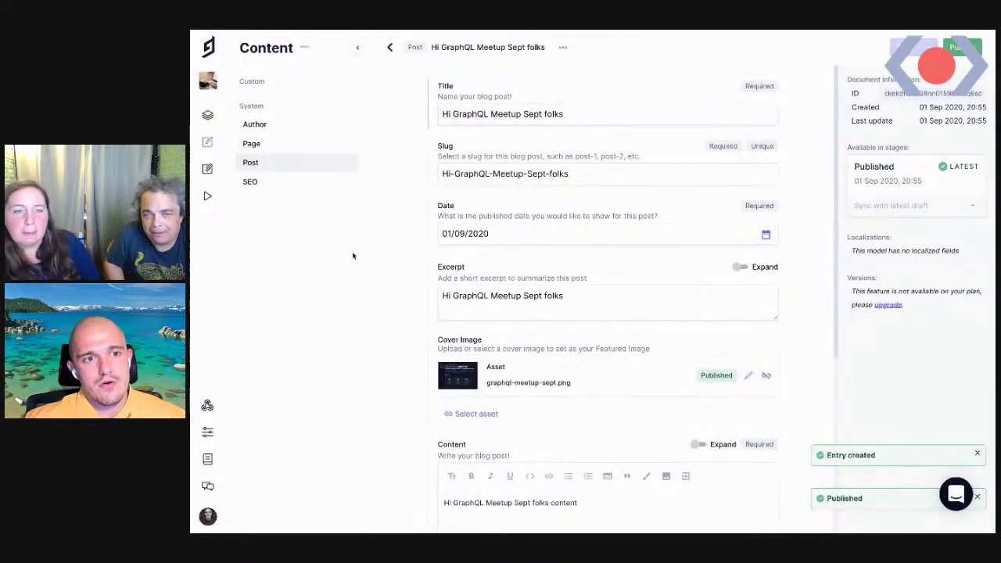
click(563, 49)
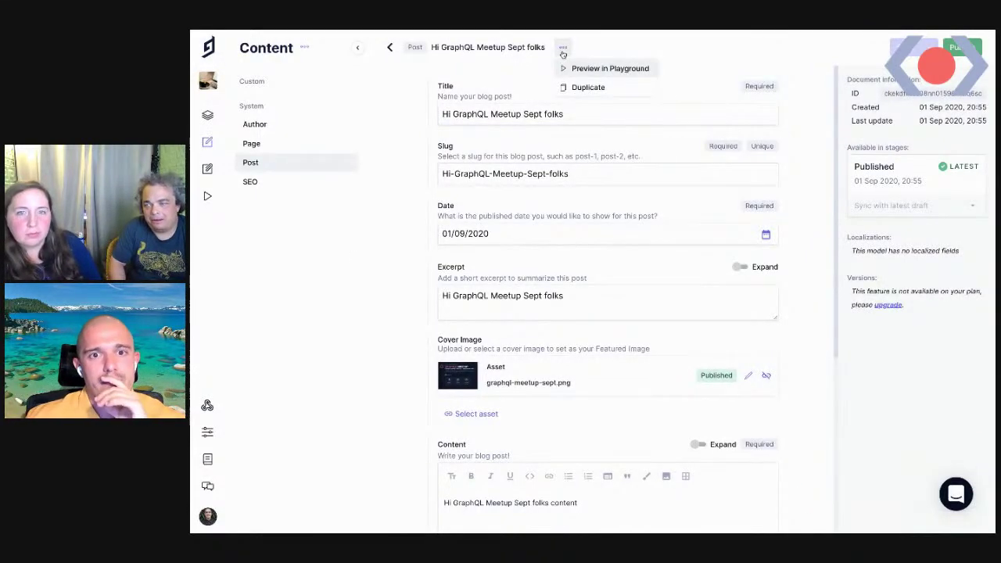
click(367, 250)
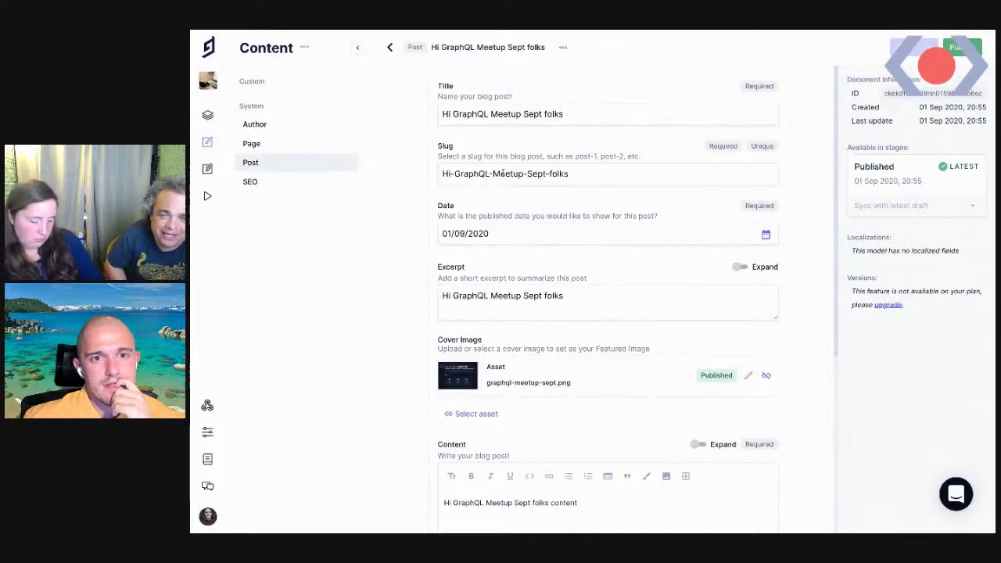
scroll(599, 404, down, 2)
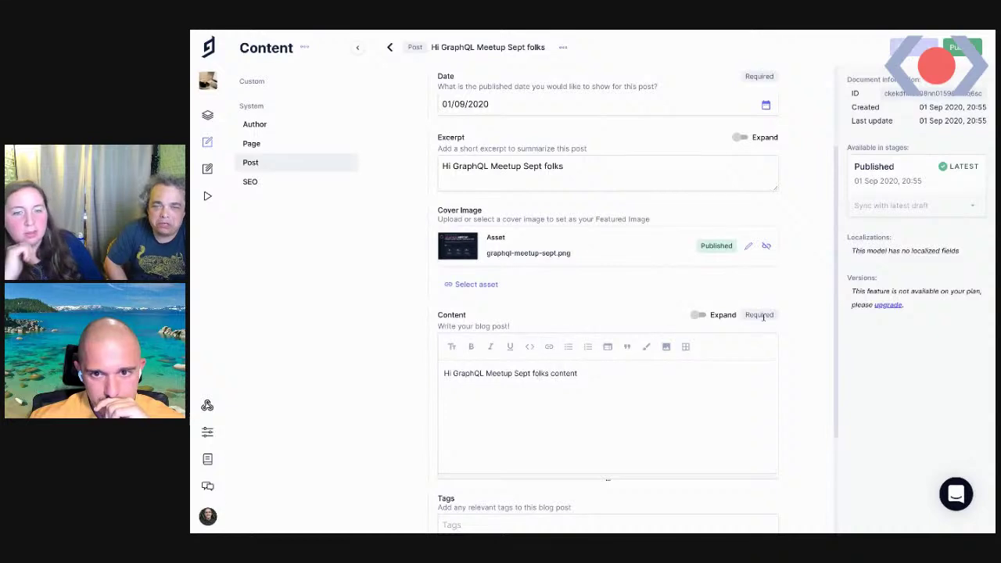
scroll(558, 407, down, 1)
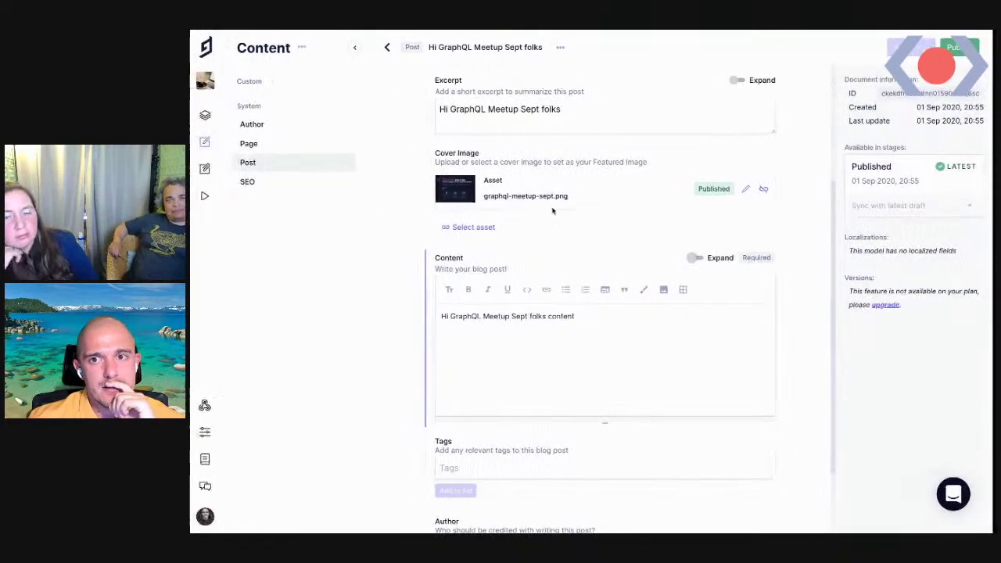
click(266, 165)
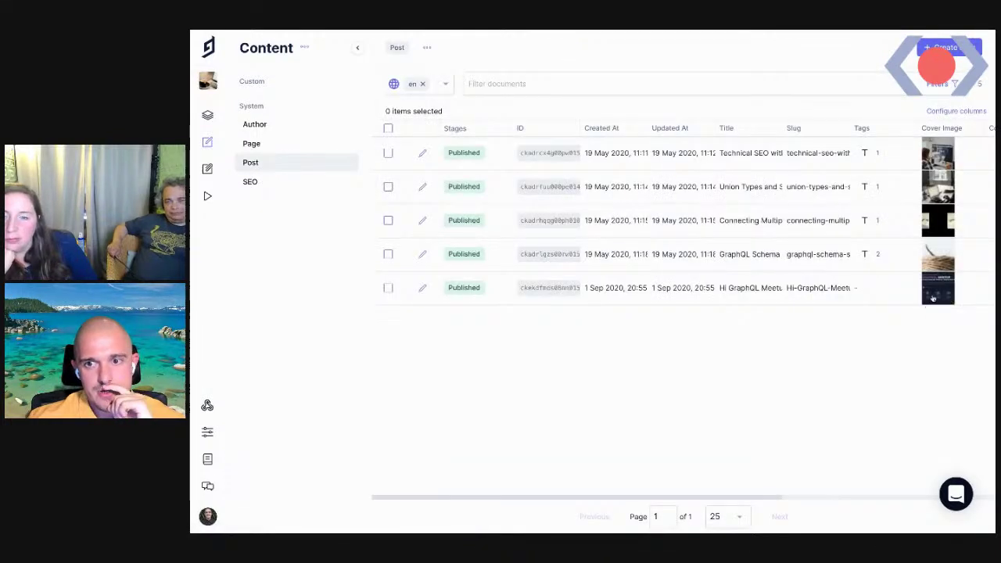
Reopen the Hi GraphQL Meetup Sept folks post and add the graphql tag
click(433, 295)
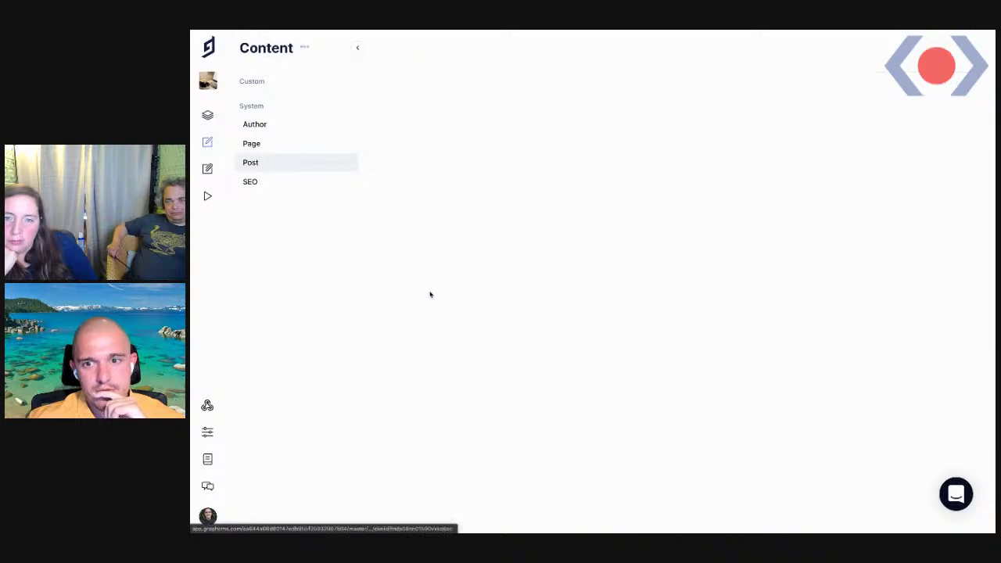
scroll(482, 301, down, 3)
right_click(488, 287)
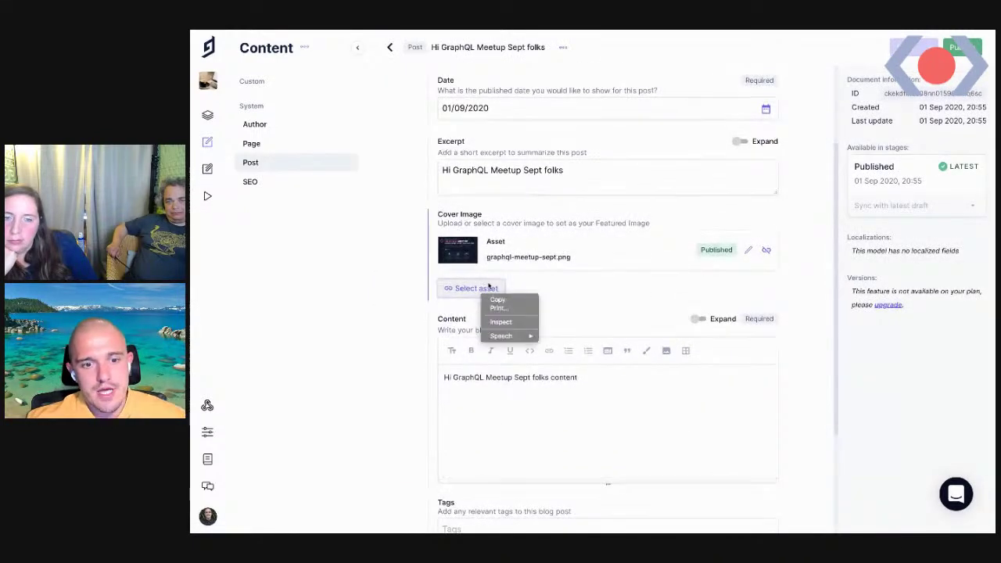
click(500, 441)
scroll(493, 442, down, 3)
click(479, 416)
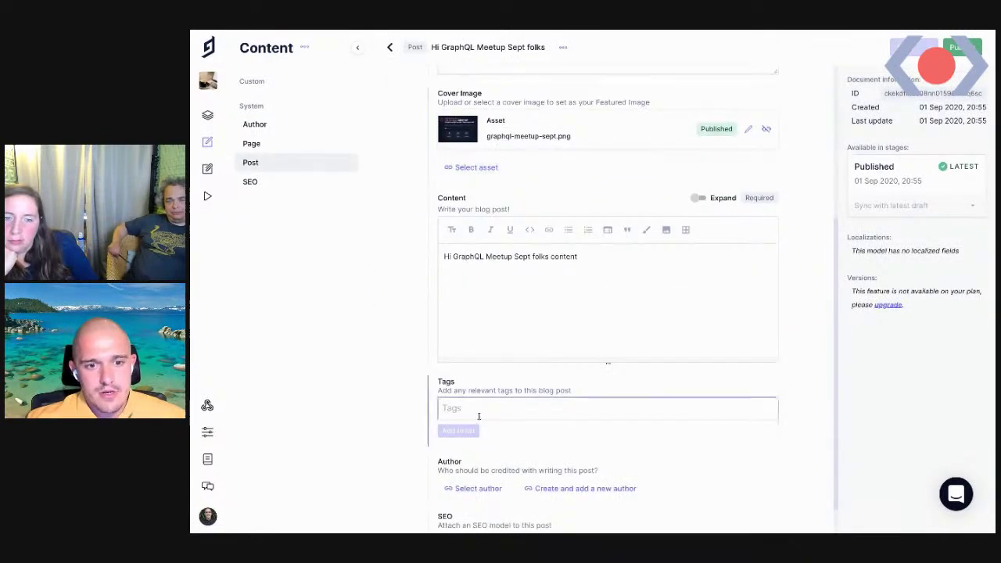
text(graphq)
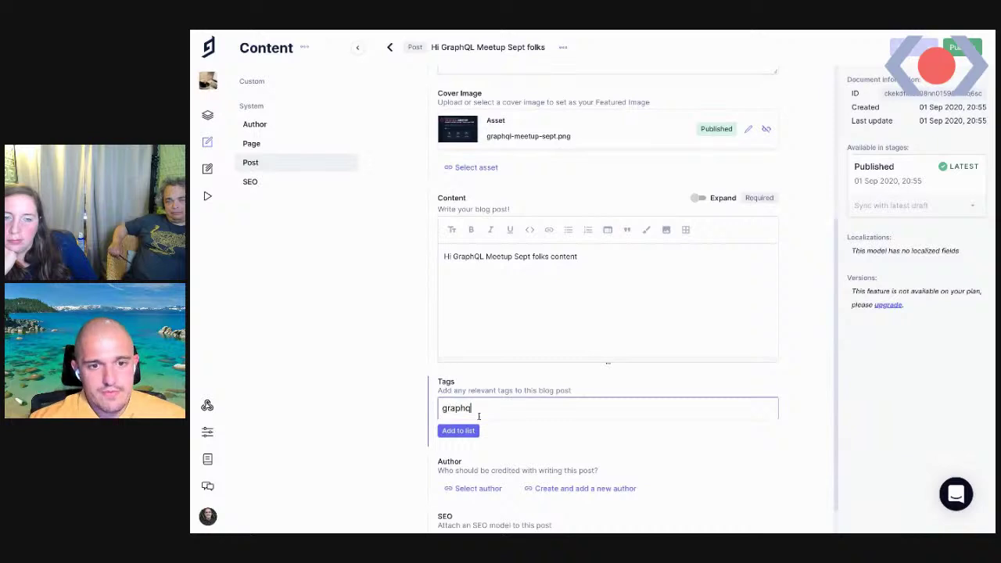
click(468, 431)
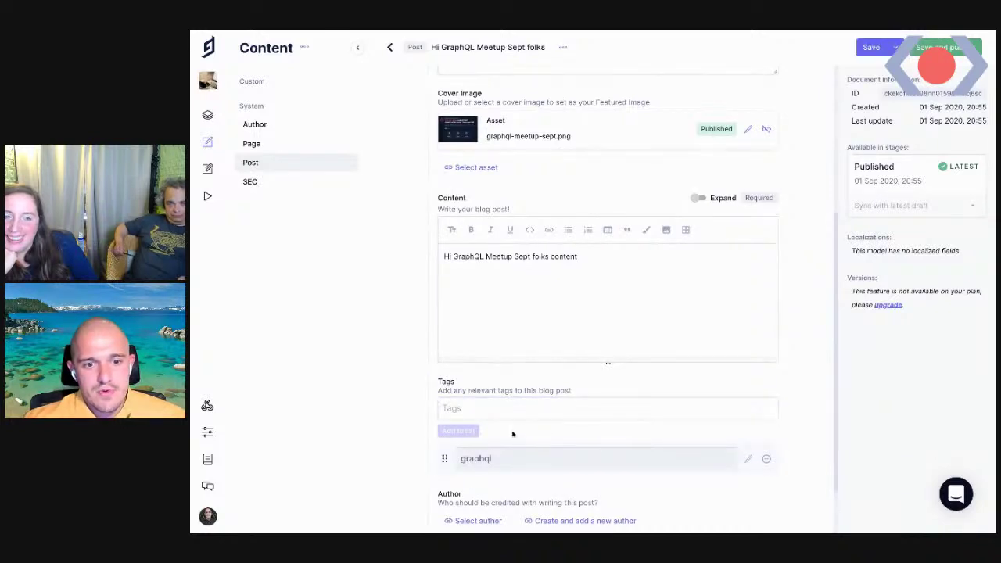
Save and publish the tagged post, then switch to the Vercel deployment tab
scroll(516, 427, down, 2)
click(944, 47)
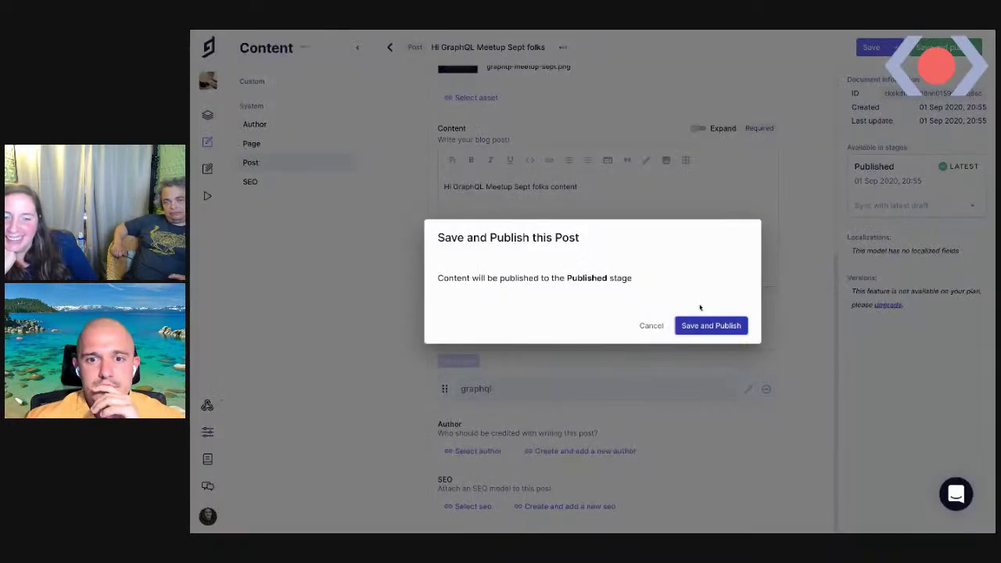
click(699, 324)
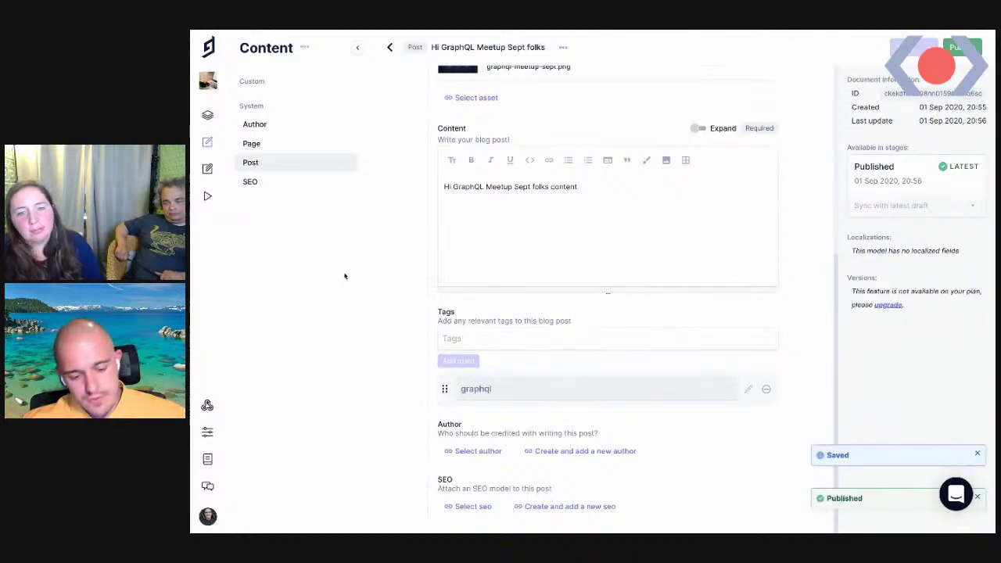
key(ctrl+super+f)
key(ctrl+Tab)
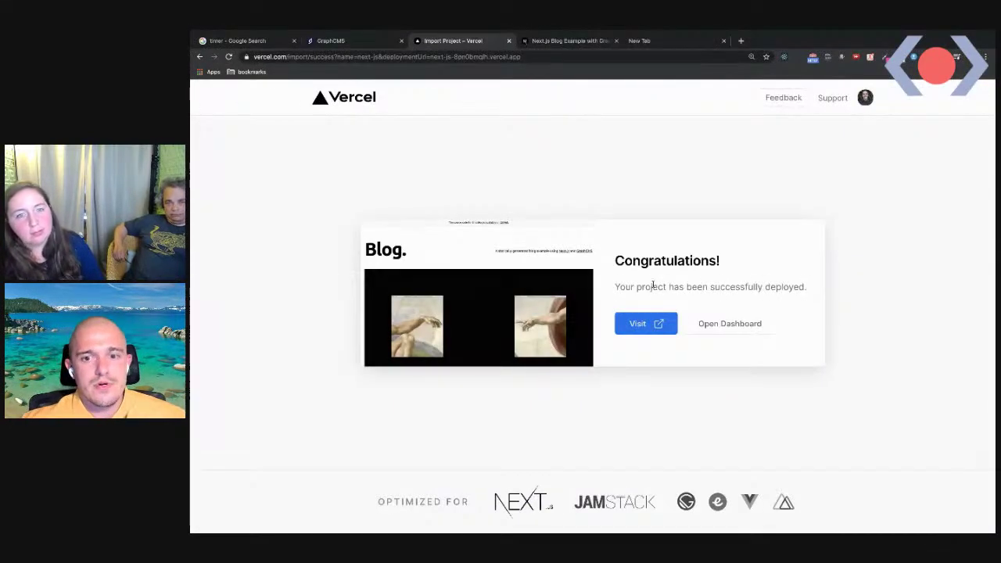
Redeploy next-js's latest deployment from its Deployments page, queuing new build lpf07cv00
click(728, 322)
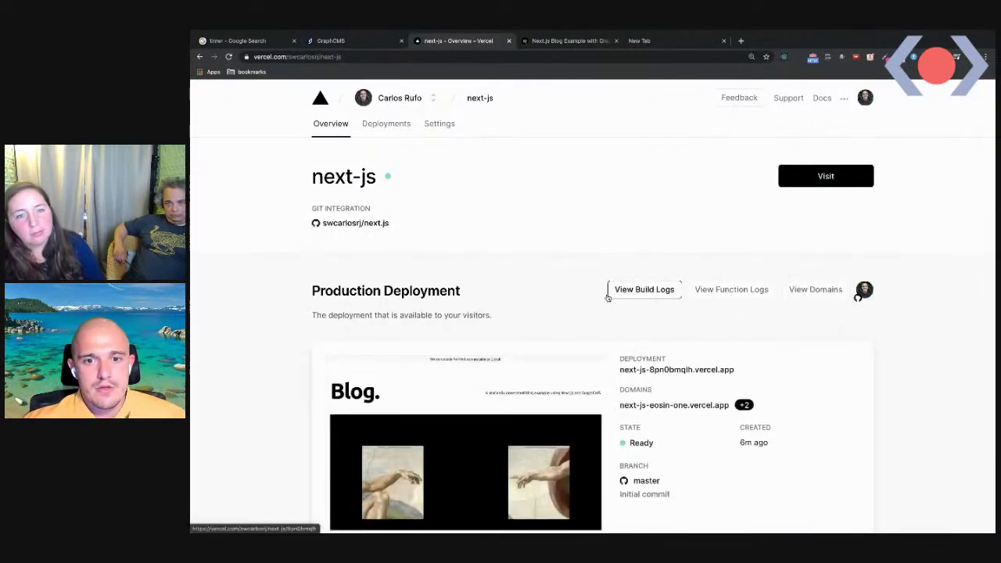
scroll(607, 297, down, 1)
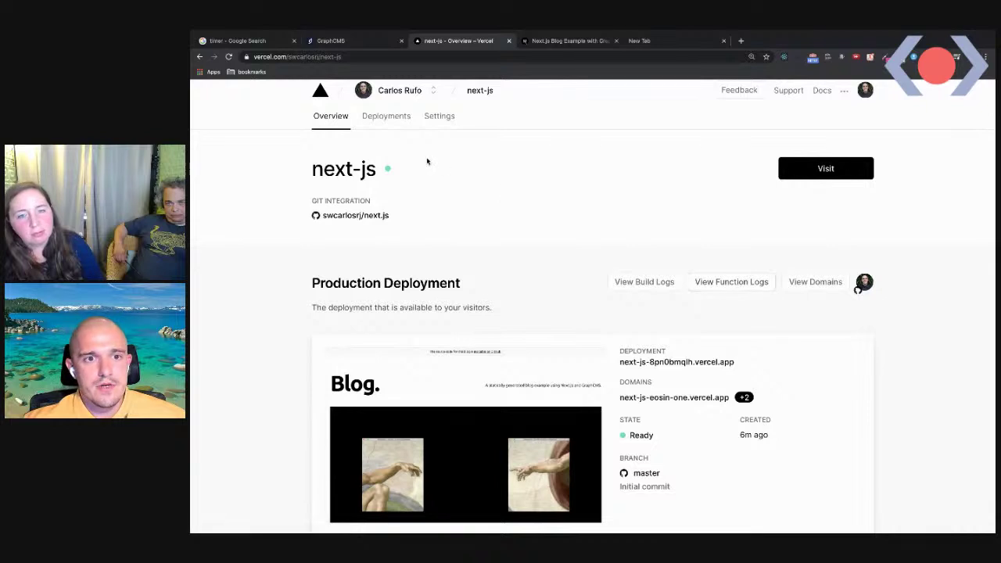
click(385, 116)
scroll(633, 297, down, 1)
click(859, 257)
click(842, 292)
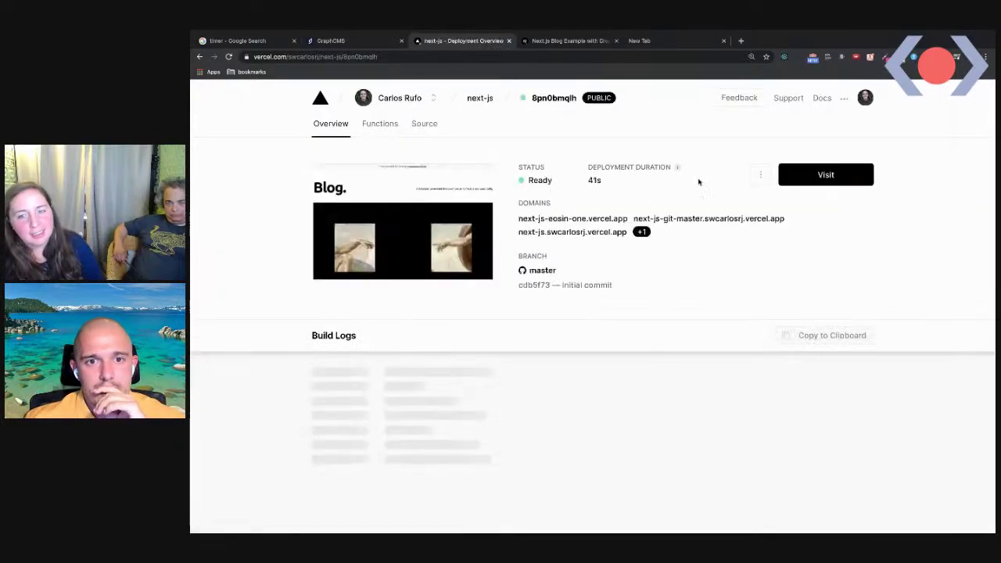
click(760, 175)
click(700, 203)
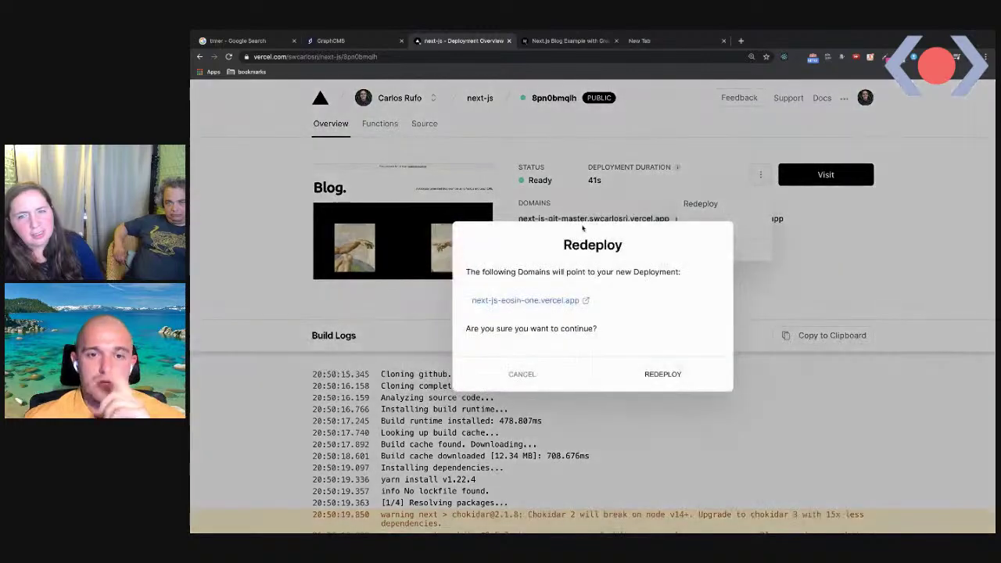
click(663, 375)
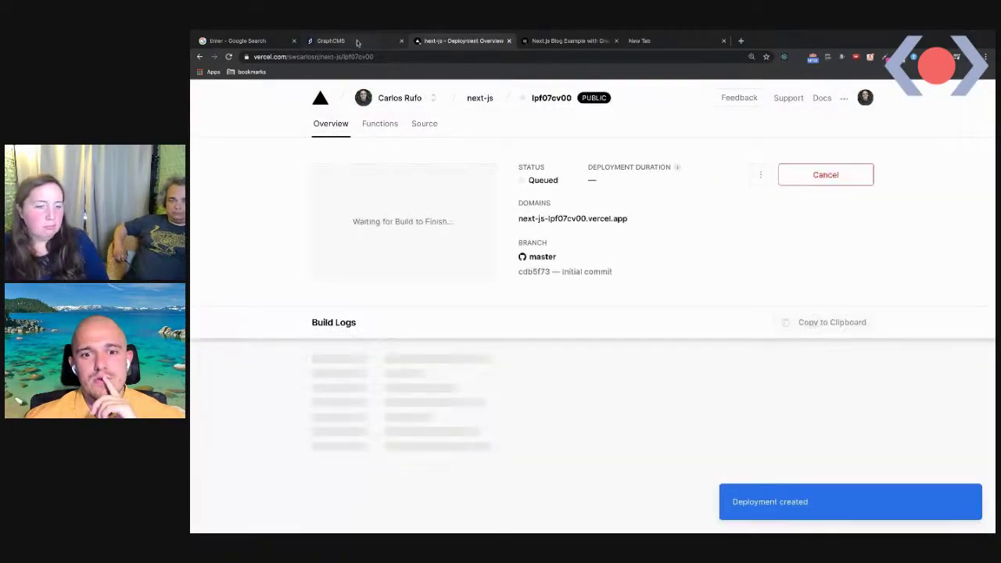
click(358, 40)
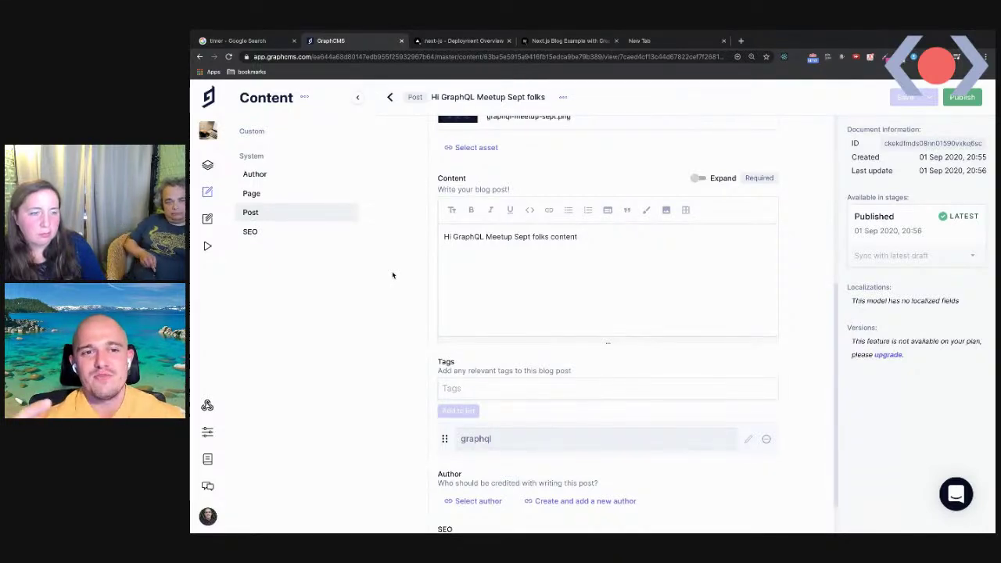
click(562, 42)
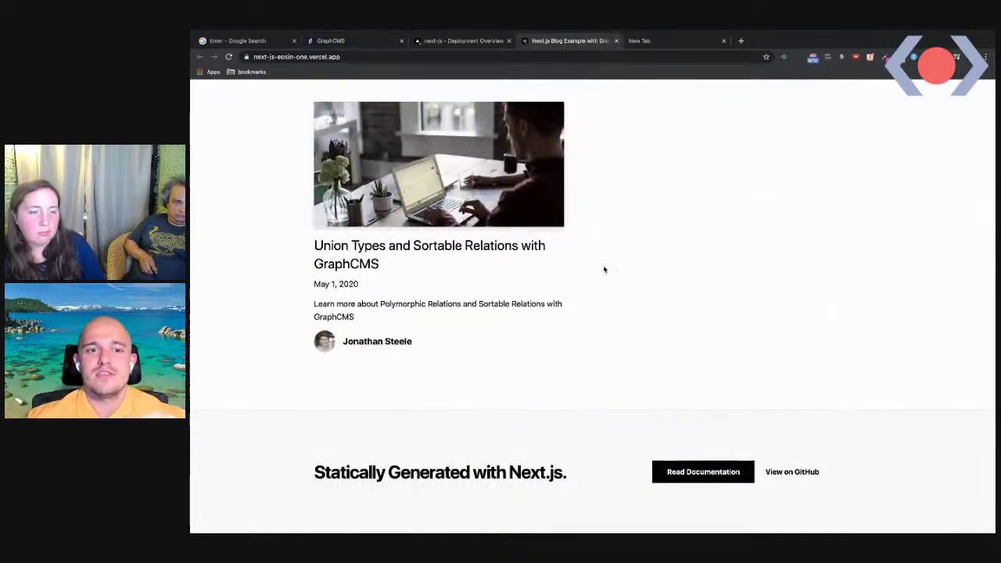
click(437, 41)
click(335, 43)
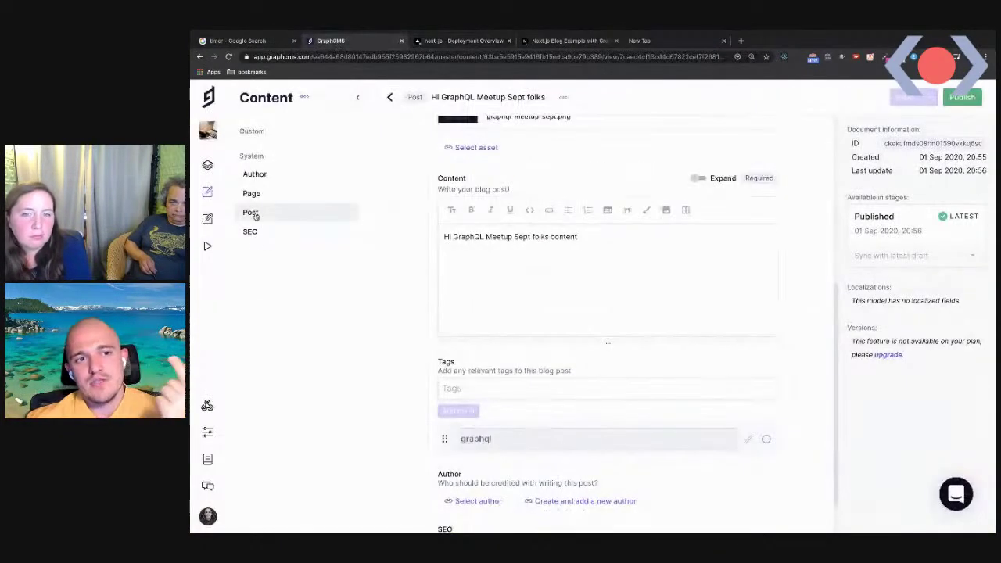
scroll(444, 302, up, 2)
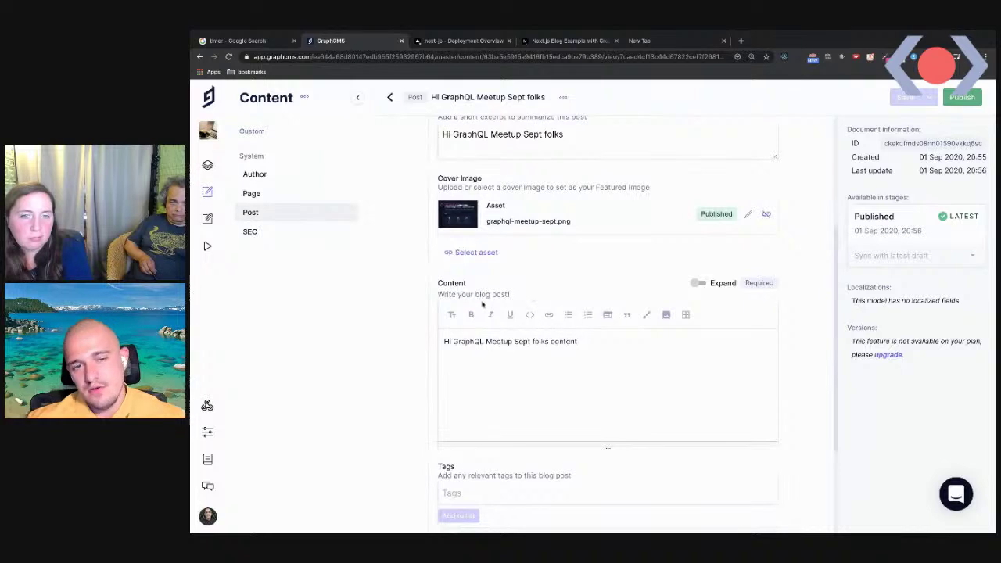
scroll(482, 304, up, 3)
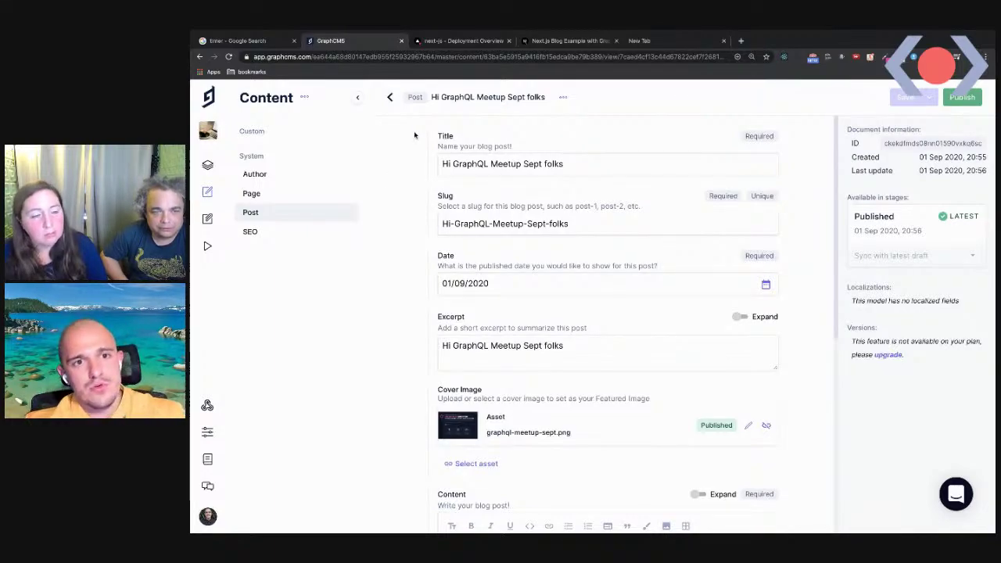
click(461, 41)
scroll(595, 313, down, 10)
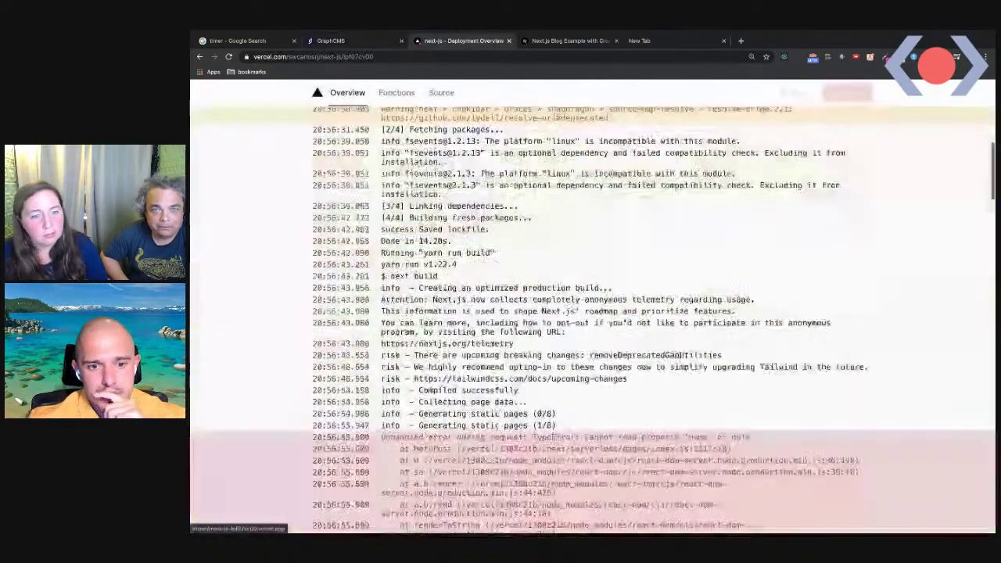
scroll(596, 229, down, 5)
scroll(596, 229, up, 2)
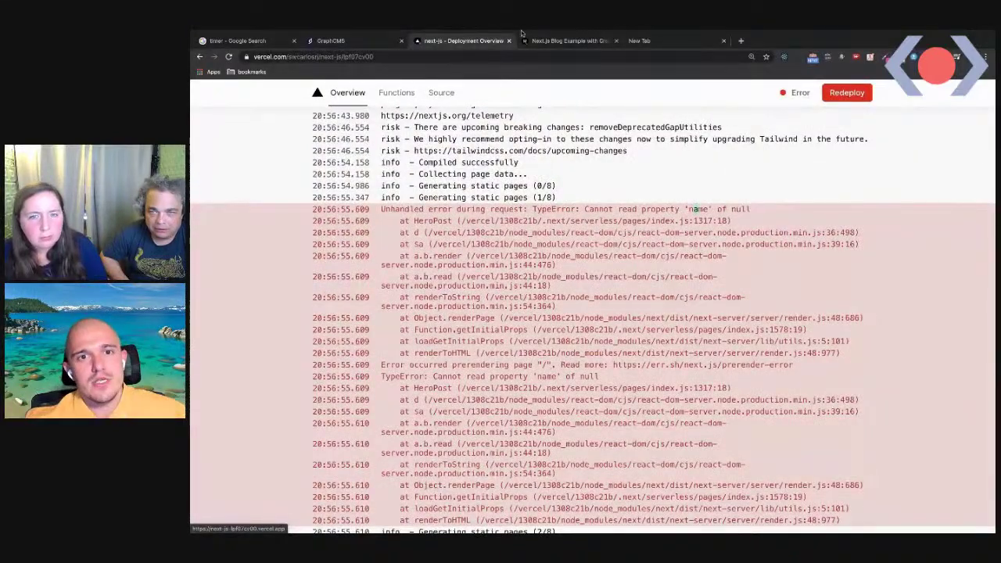
click(330, 40)
scroll(523, 320, down, 5)
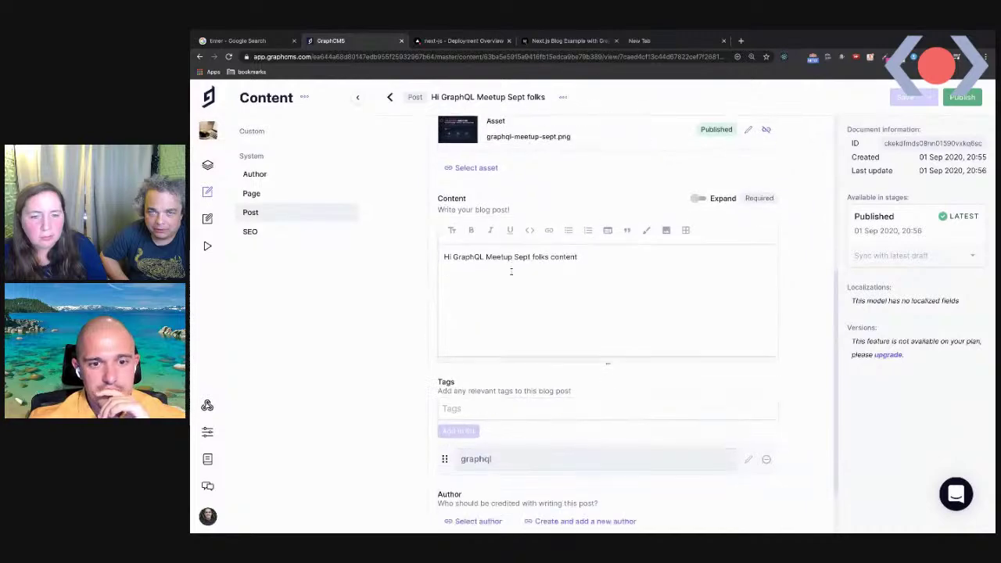
Assign an author to the GraphCMS meetup post, then save and publish it
scroll(538, 355, down, 1)
click(469, 451)
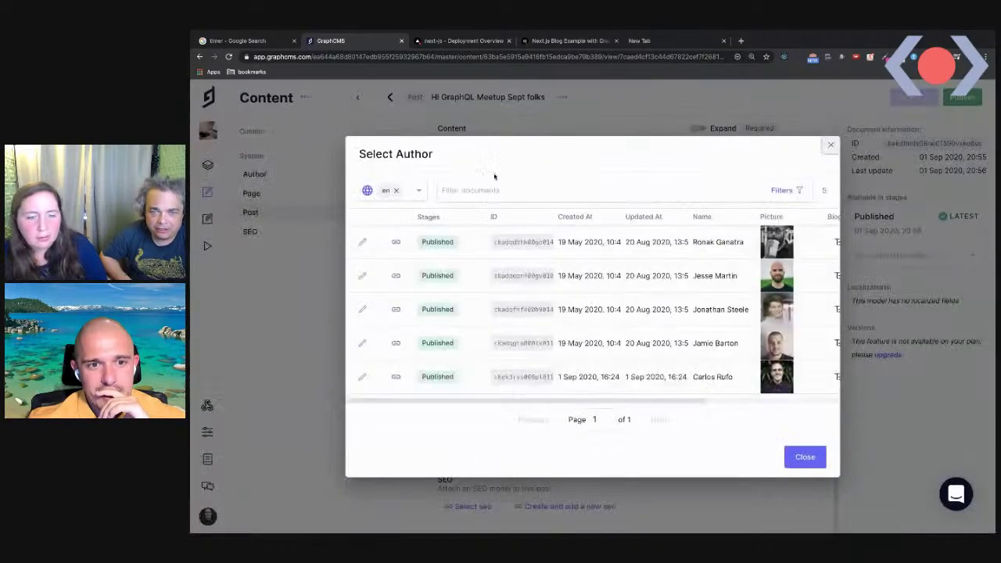
click(395, 377)
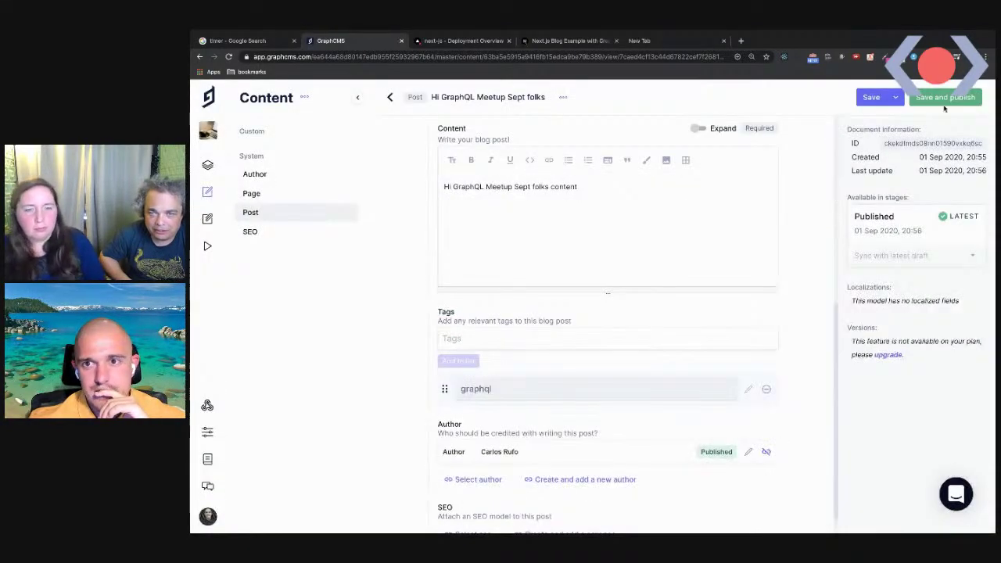
click(946, 100)
click(708, 351)
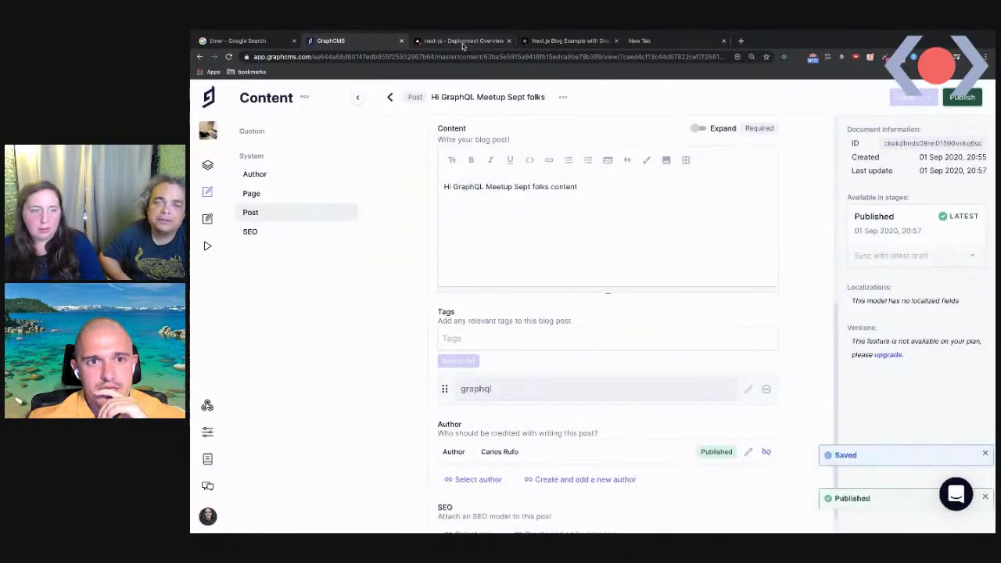
Start and confirm another redeploy of the failed Vercel build
click(463, 40)
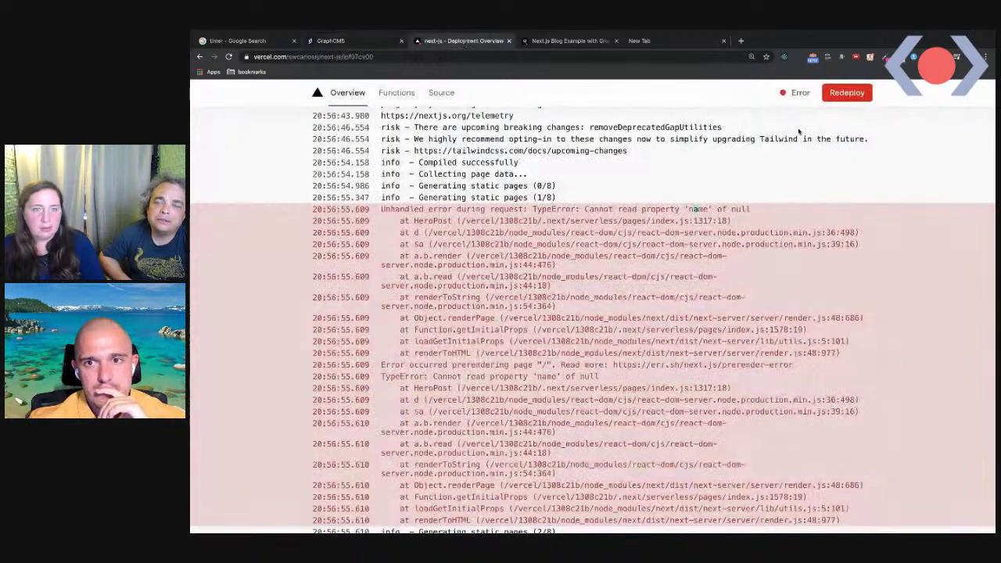
click(845, 97)
click(663, 375)
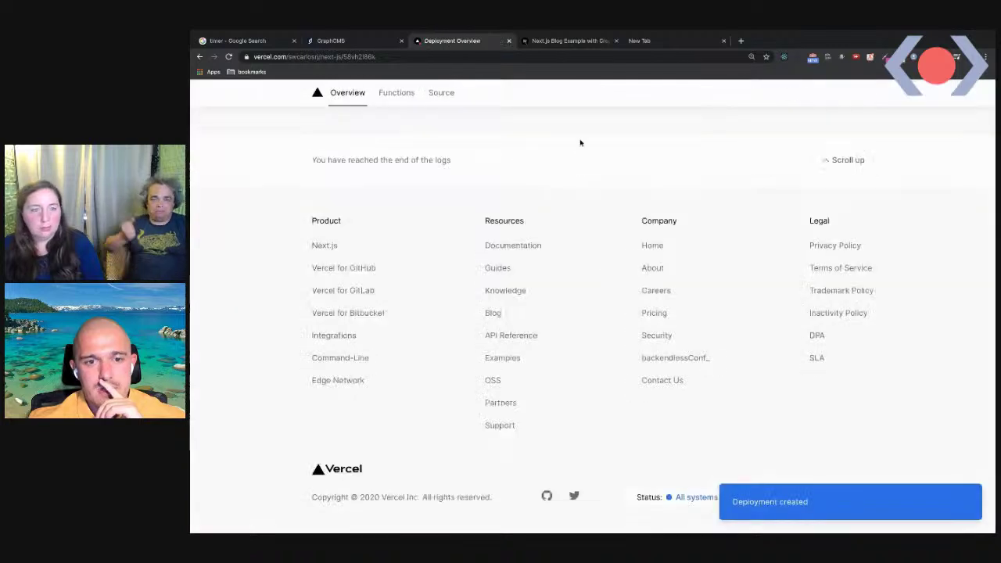
click(681, 43)
click(376, 56)
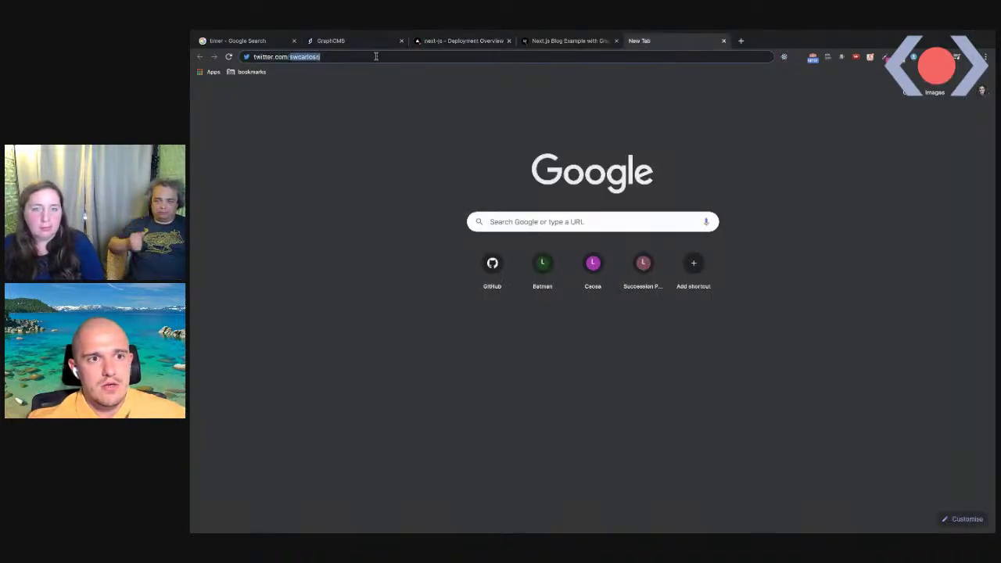
Search Google for 'nextjs examples' and open the vercel/next.js GitHub repository result
text(graphql-meetup.com)
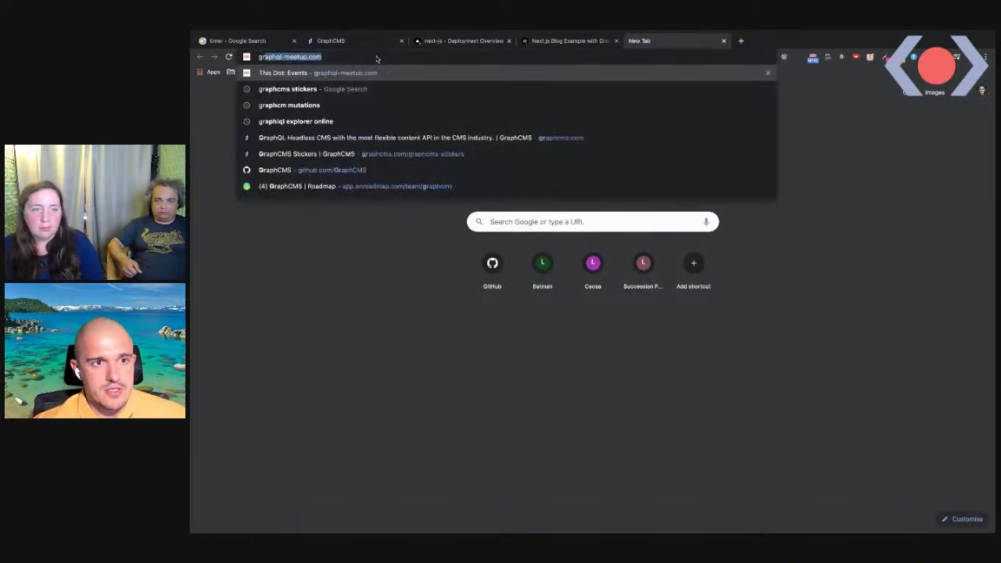
key(Down)
key(Down)
key(Down)
key(Down)
key(Down)
key(Down)
key(Escape)
text(next)
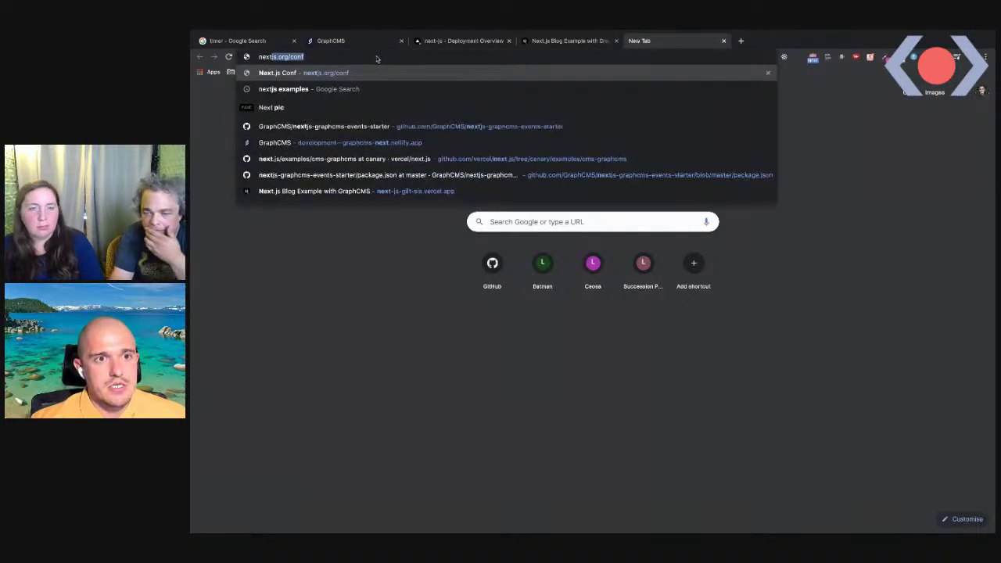
text(js examples)
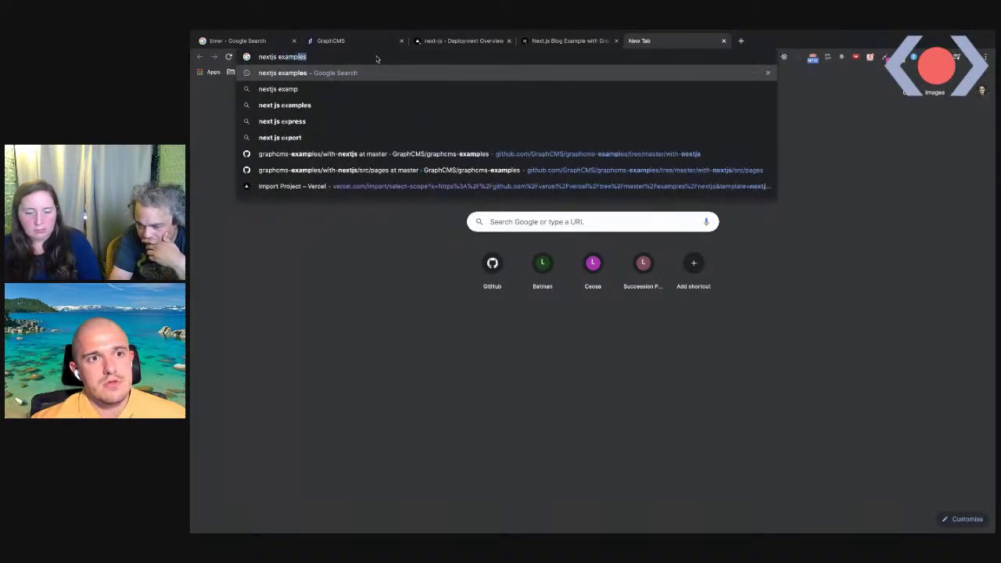
key(Return)
click(371, 229)
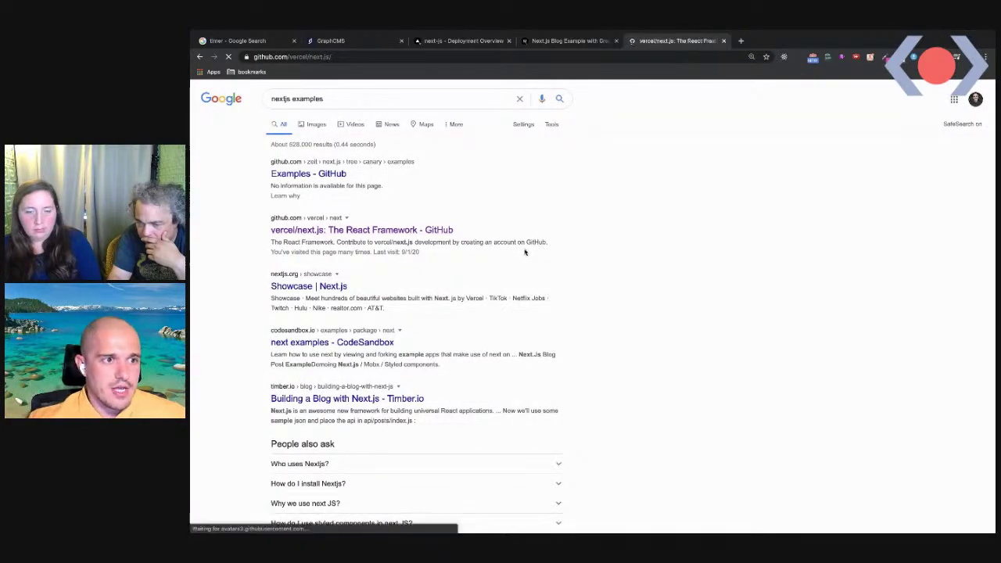
Open the repository's examples folder and then the cms-graphcms example
scroll(356, 328, down, 3)
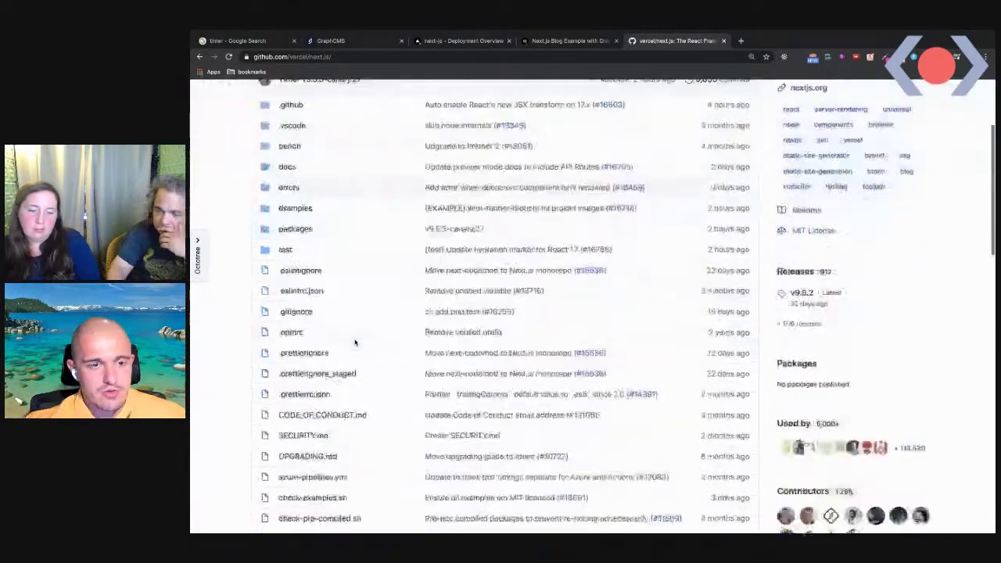
scroll(361, 307, up, 3)
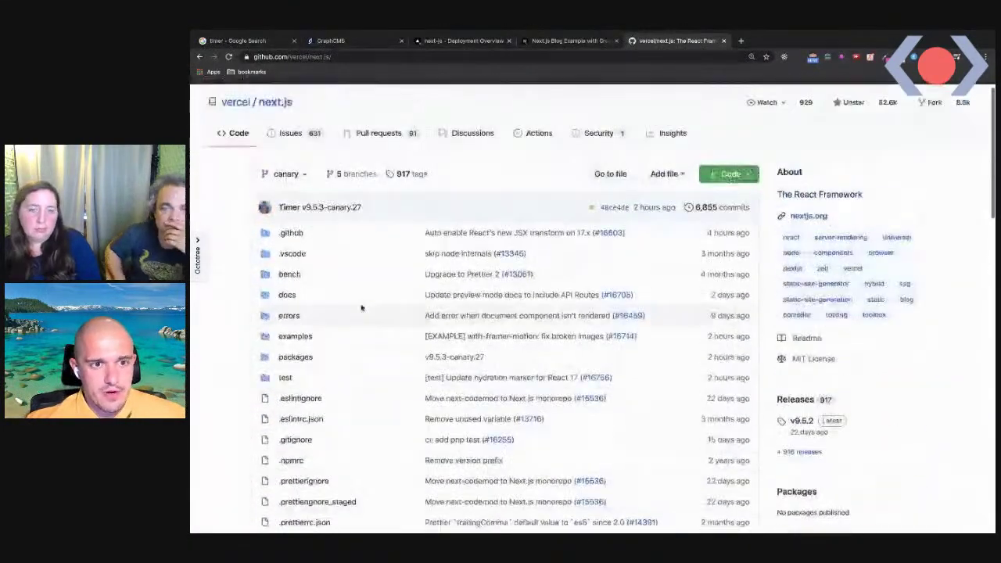
click(306, 342)
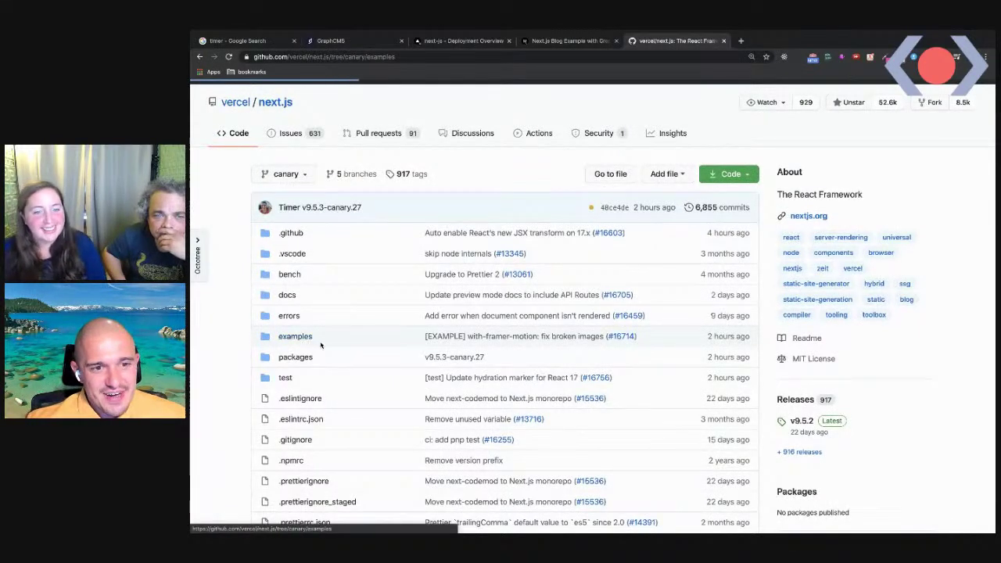
scroll(322, 375, down, 3)
scroll(321, 392, down, 2)
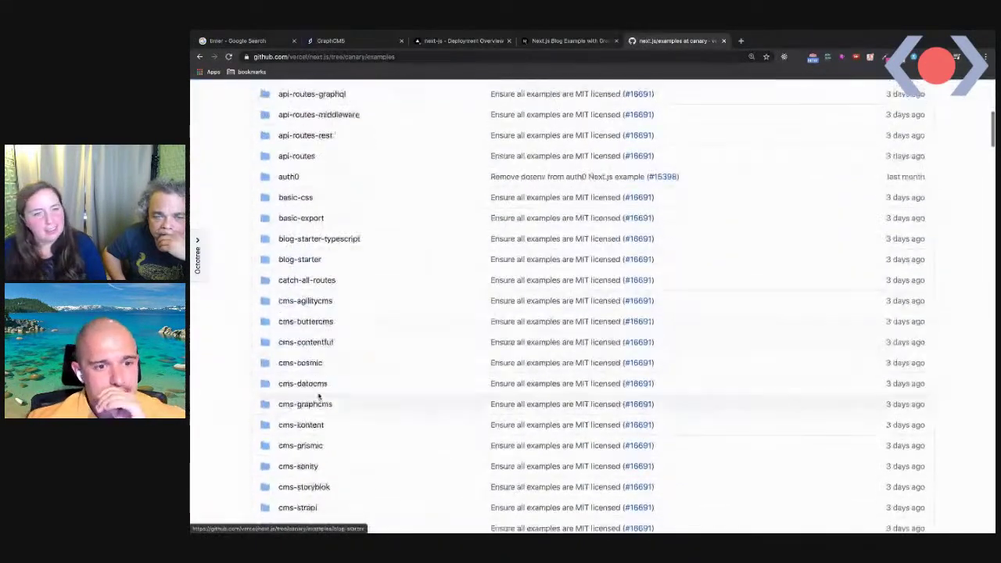
click(303, 404)
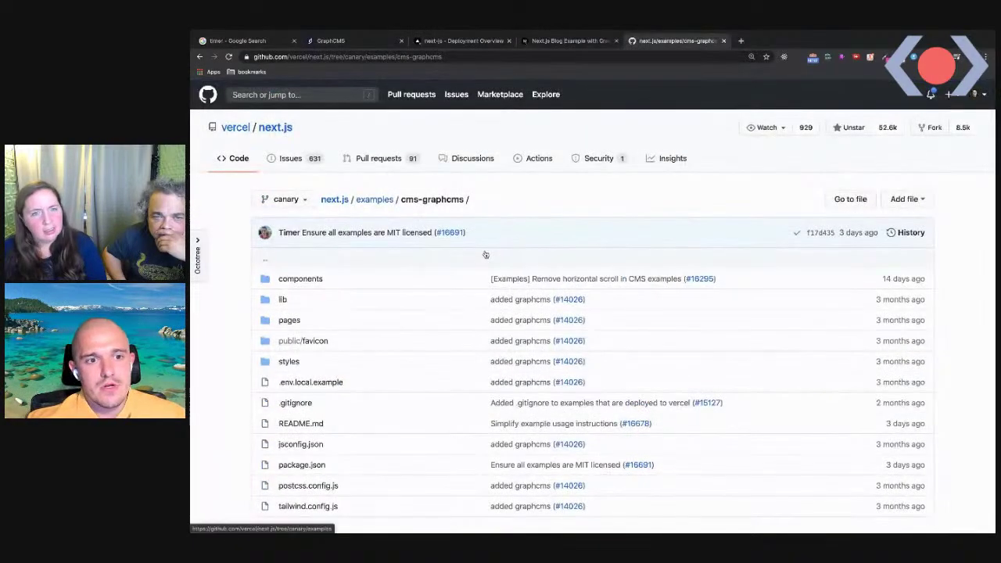
Scroll the README to 'How to use' and select the yarn create next-app command line
scroll(508, 253, down, 2)
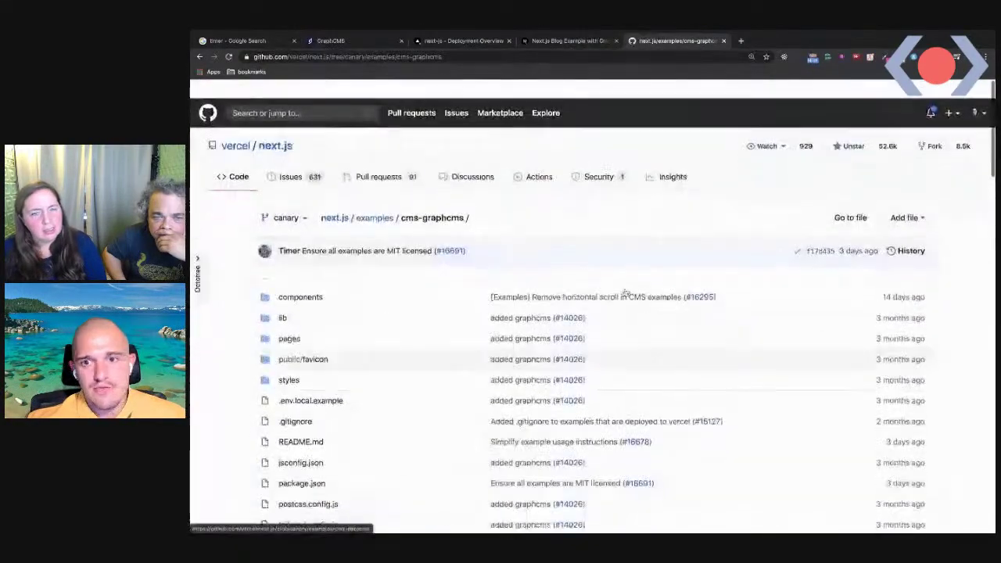
scroll(471, 316, down, 5)
scroll(472, 315, down, 9)
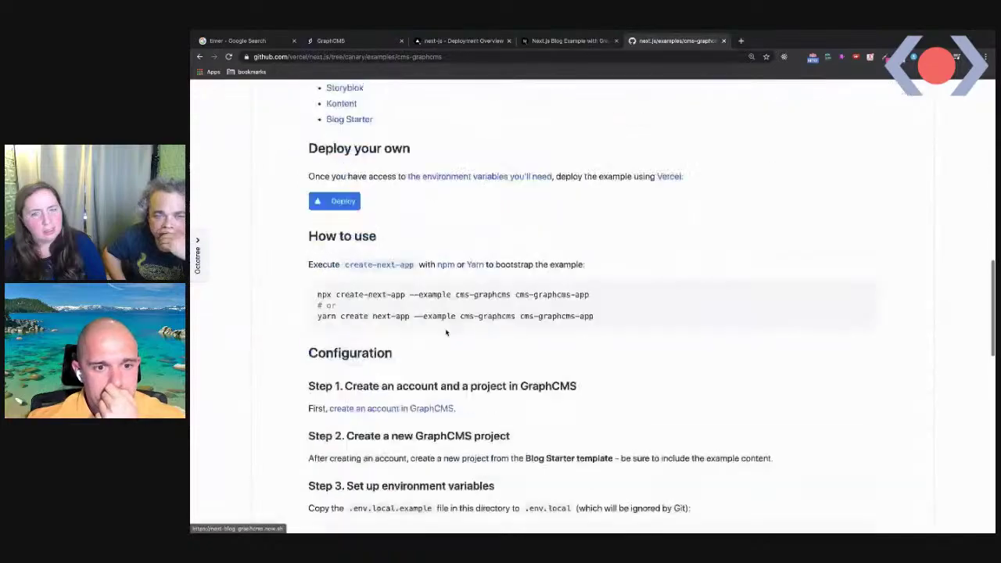
scroll(461, 258, up, 3)
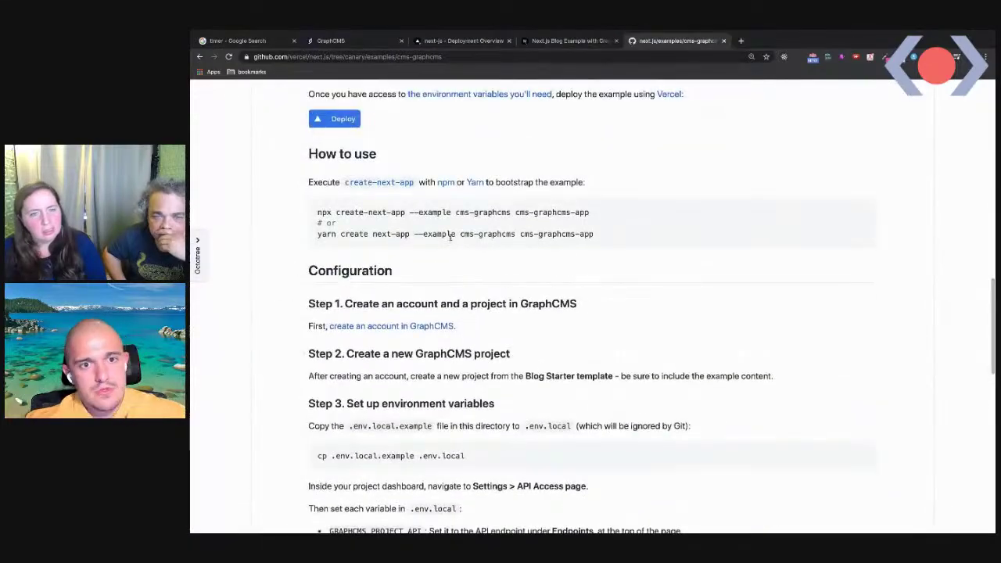
triple_click(451, 234)
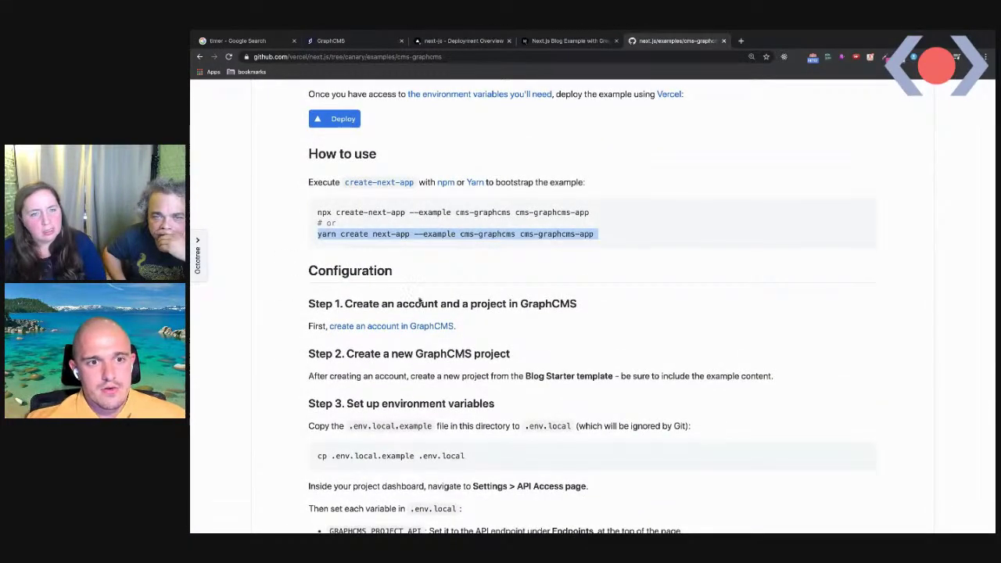
key(ctrl+Left)
key(ctrl+Right)
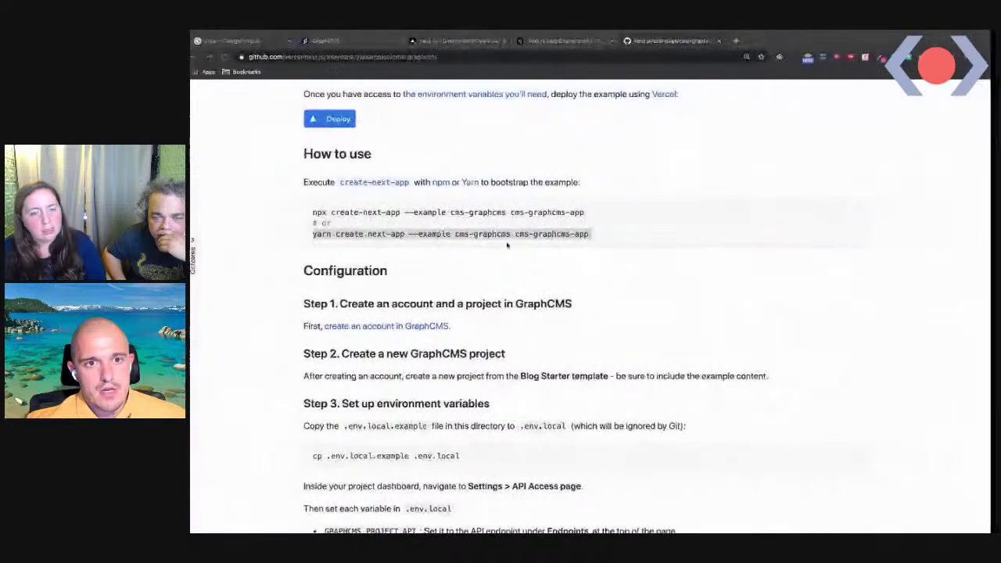
Return to the Vercel deployment overview and open the deployed blog in a new tab
click(547, 516)
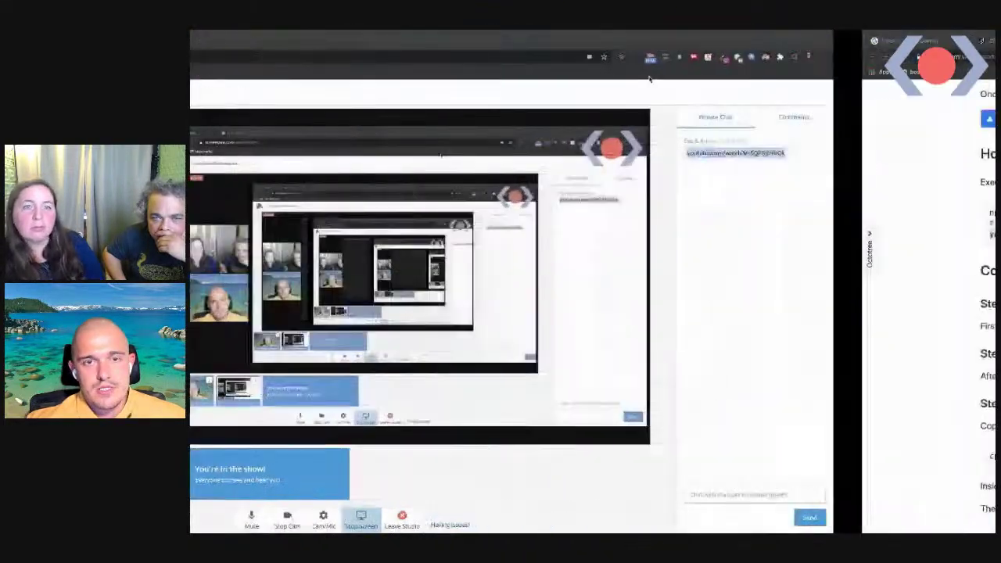
key(ctrl+Right)
click(570, 42)
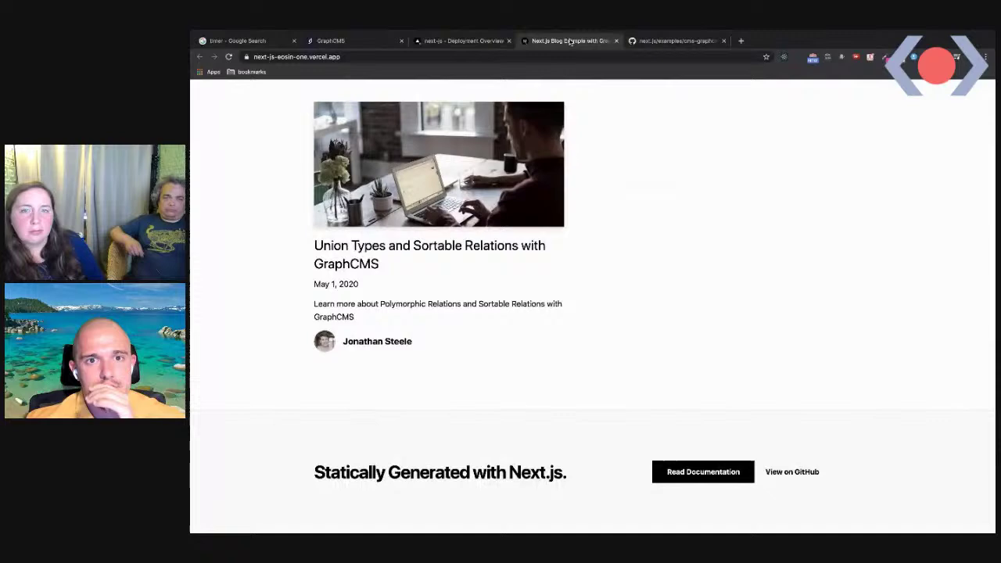
click(469, 41)
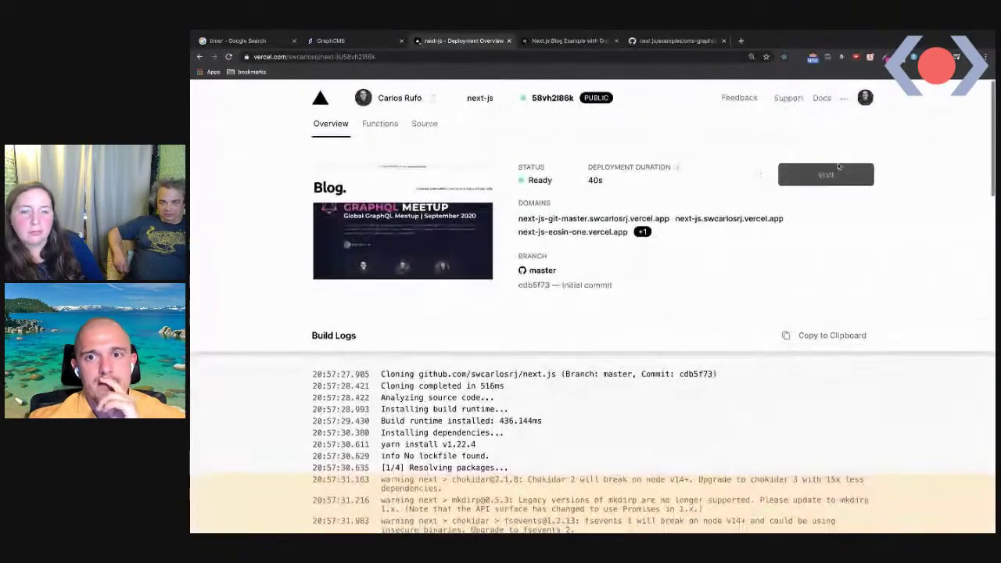
click(400, 258)
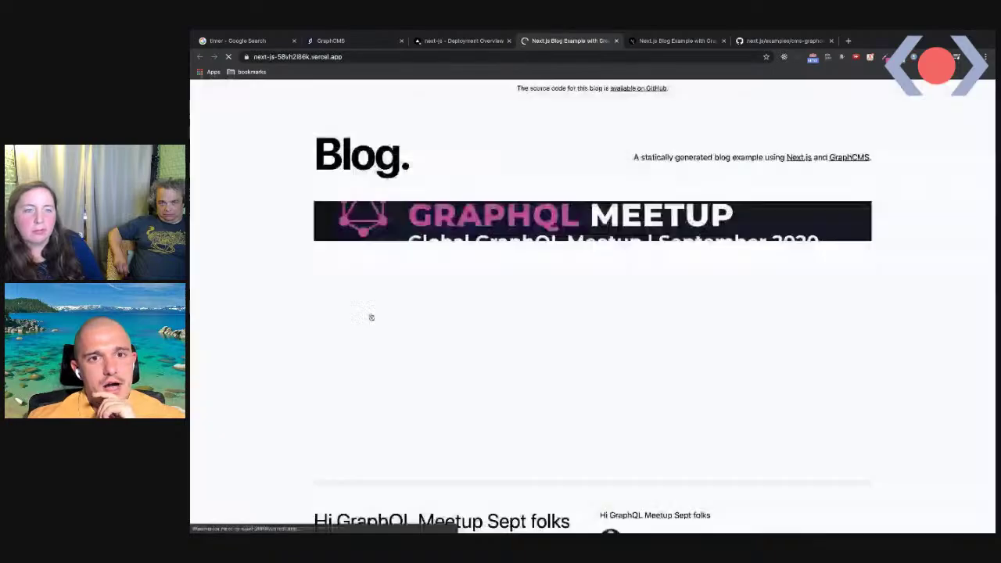
Open the Hi GraphQL Meetup Sept folks post on the live blog and read through its body
scroll(493, 337, down, 1)
scroll(493, 336, down, 1)
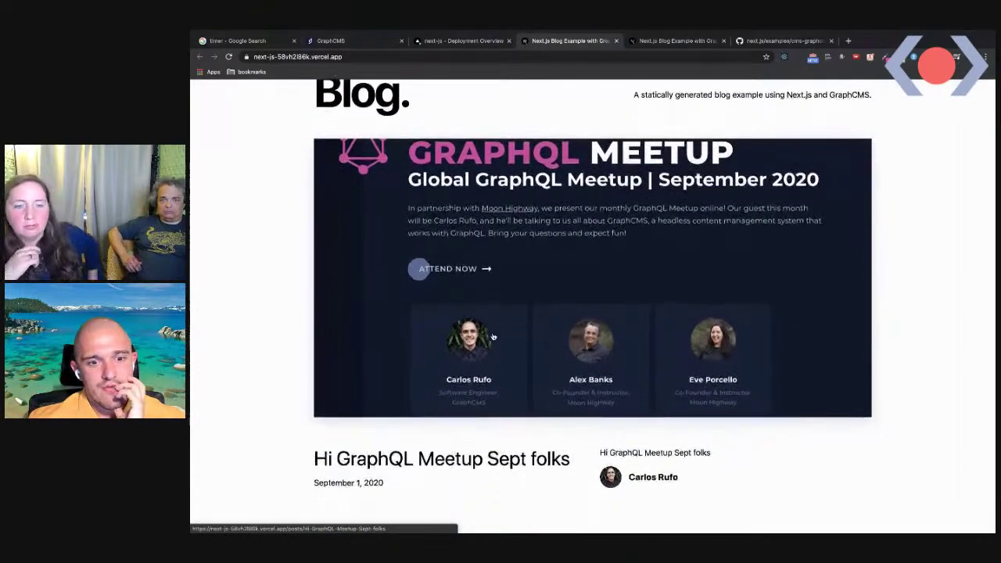
scroll(449, 469, down, 1)
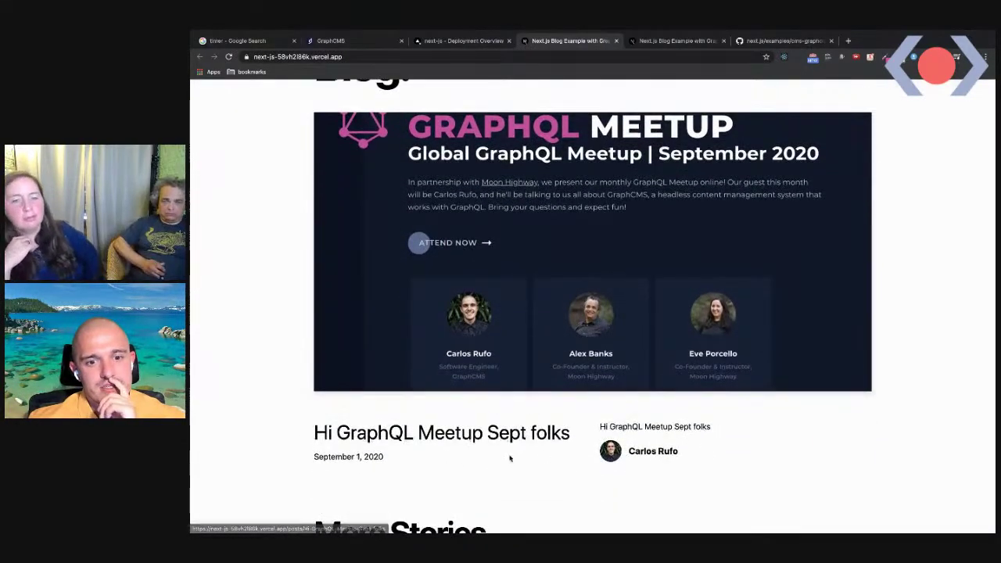
scroll(472, 447, down, 1)
click(486, 422)
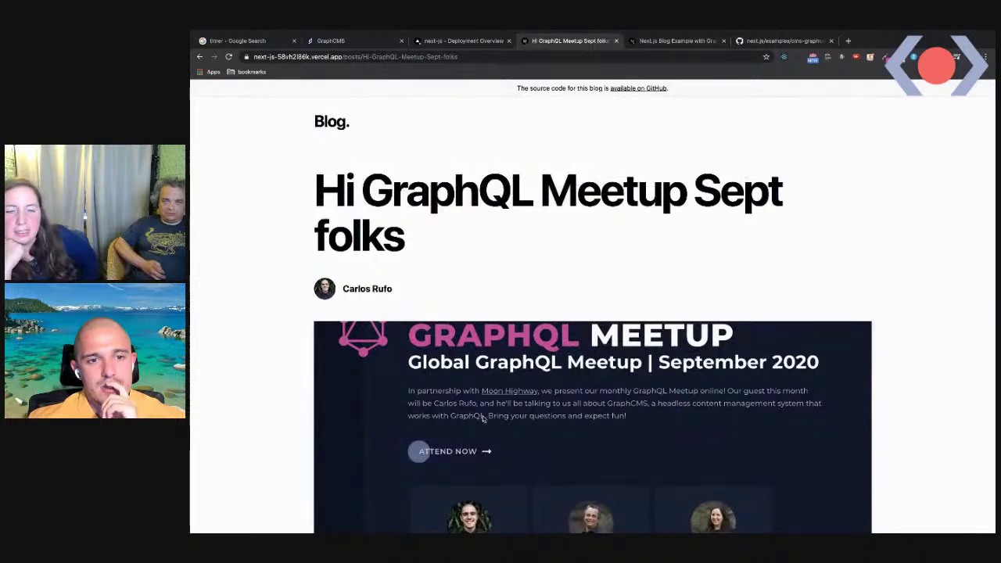
scroll(477, 437, down, 3)
triple_click(560, 420)
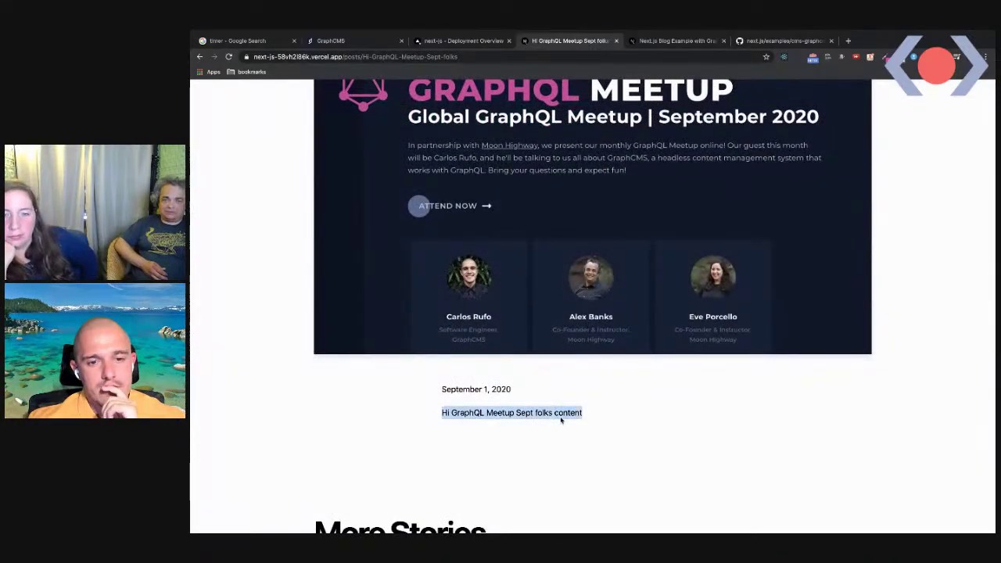
scroll(561, 415, up, 3)
scroll(504, 226, up, 1)
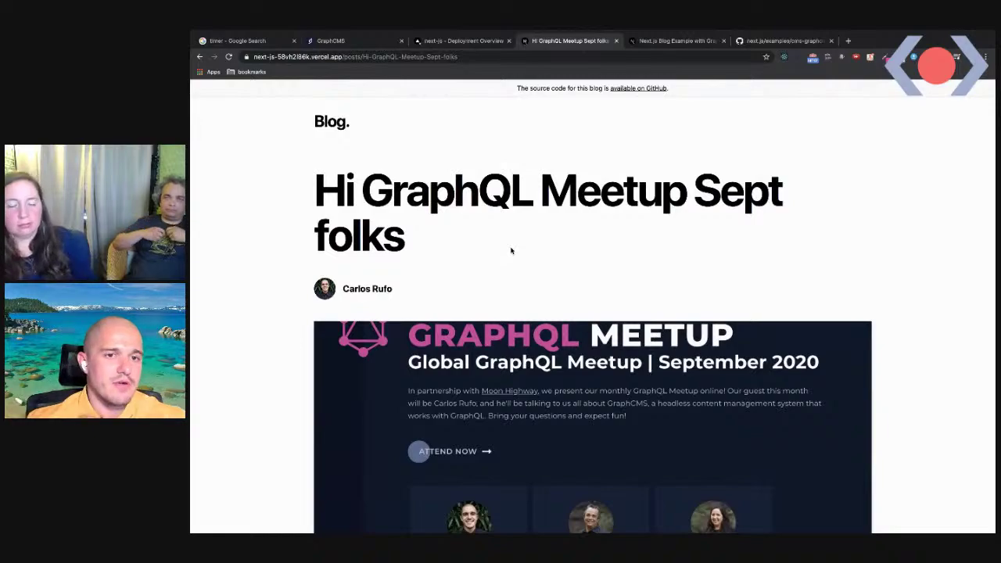
scroll(510, 251, down, 10)
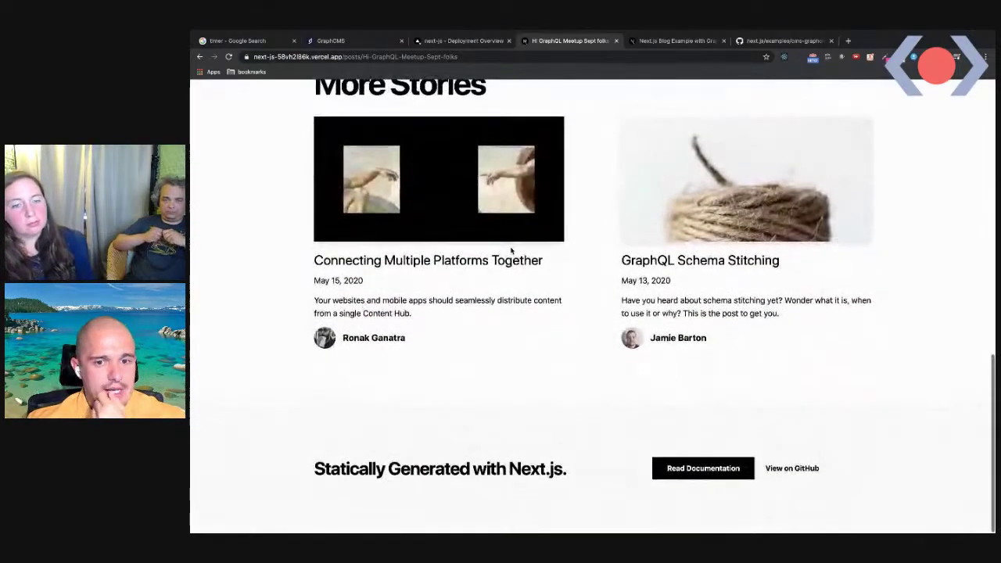
scroll(551, 342, up, 10)
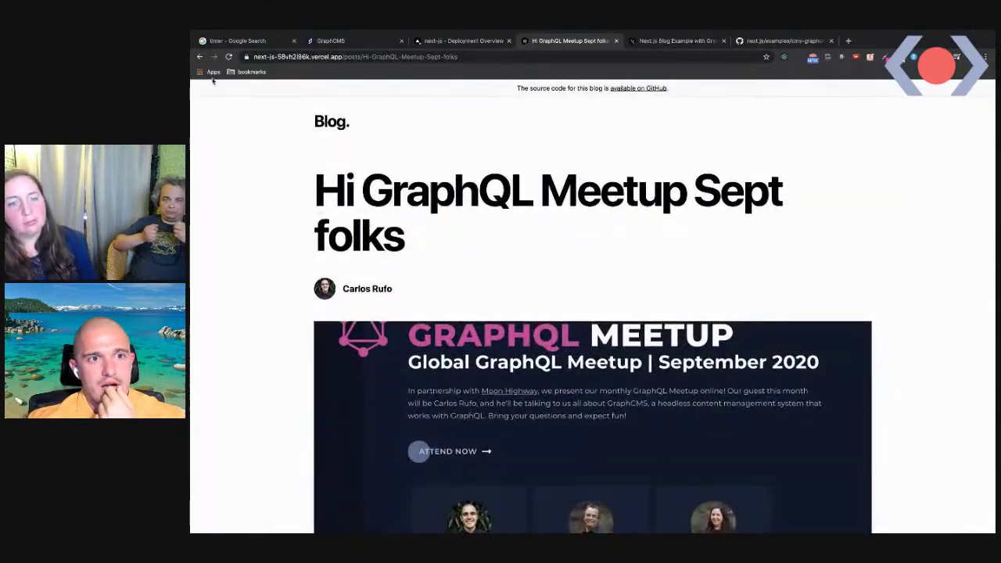
Go back to the blog index, reopen the meetup post and review it again
click(200, 60)
scroll(469, 282, down, 2)
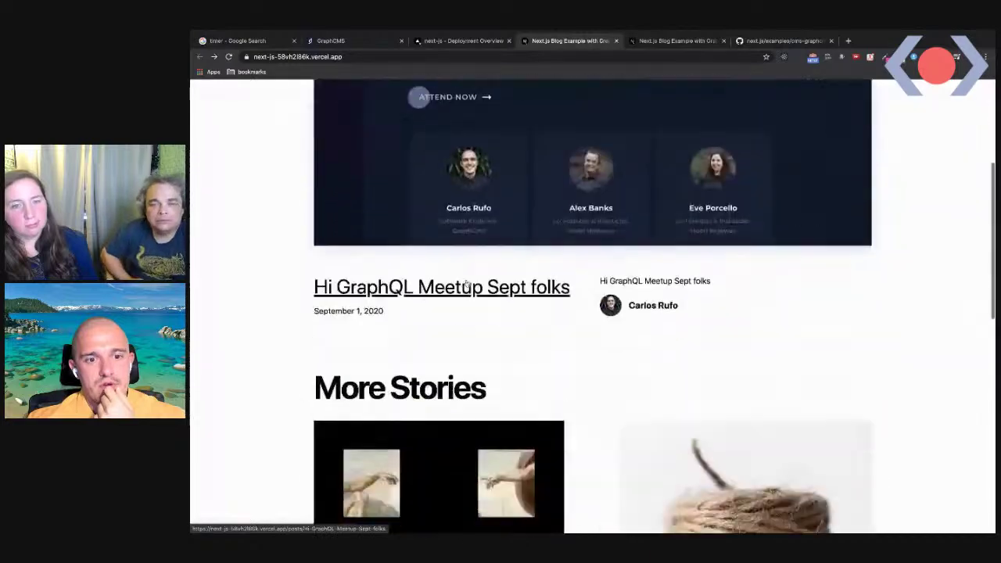
click(459, 289)
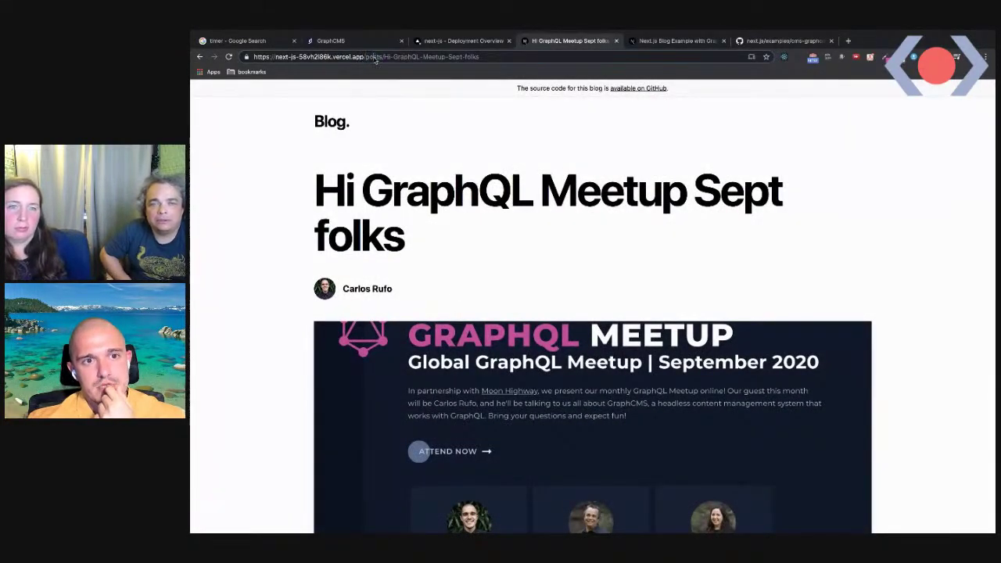
scroll(528, 308, down, 5)
scroll(547, 331, down, 4)
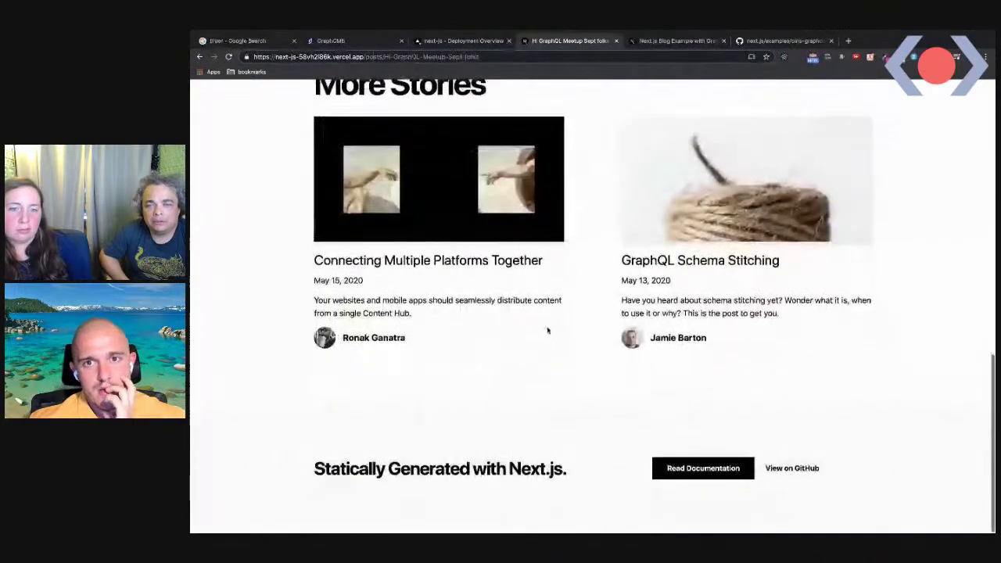
scroll(552, 326, up, 3)
scroll(552, 326, down, 3)
scroll(552, 328, up, 10)
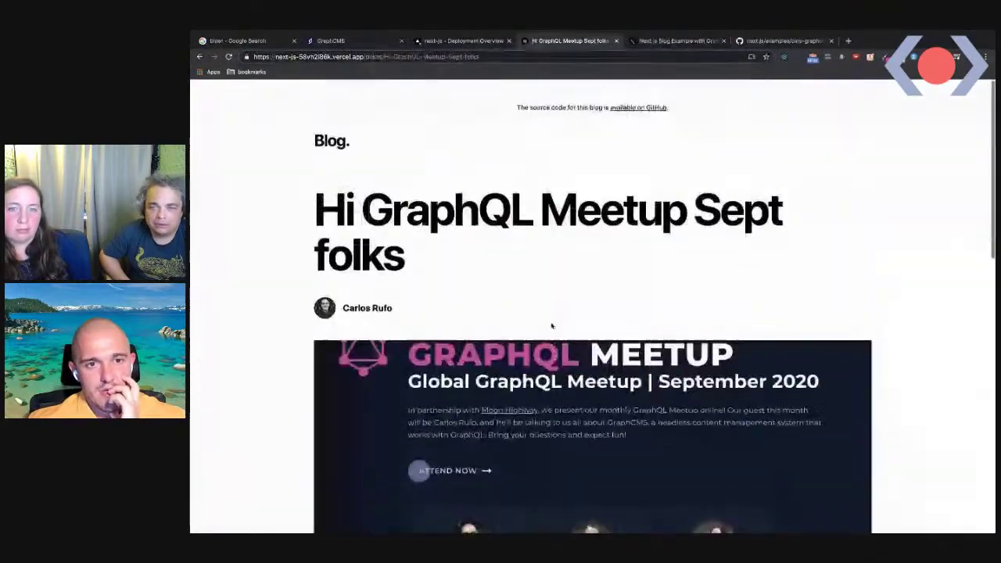
scroll(457, 329, down, 1)
click(258, 40)
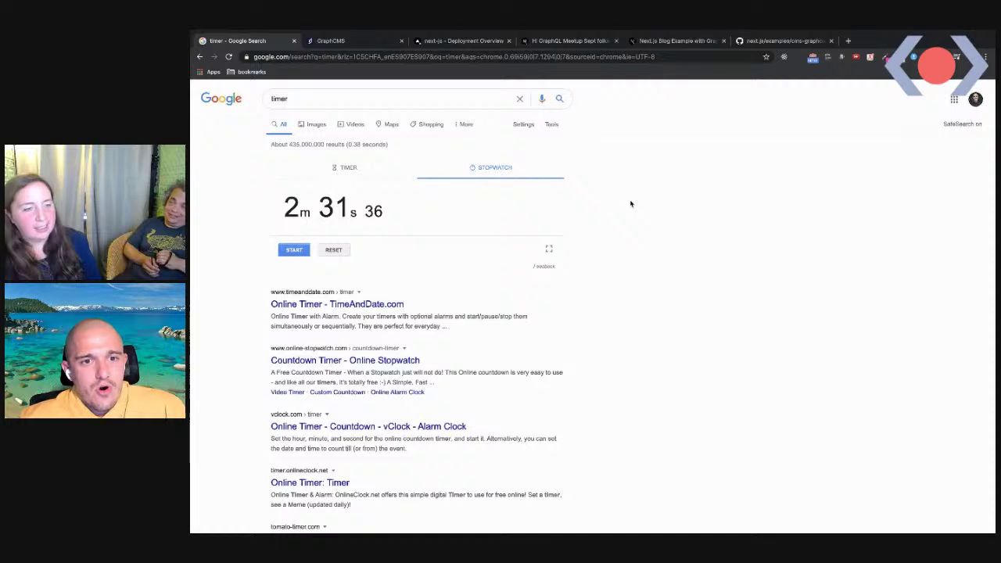
Return to the GraphCMS editor for the meetup post, then bring Visual Studio Code forward
click(454, 40)
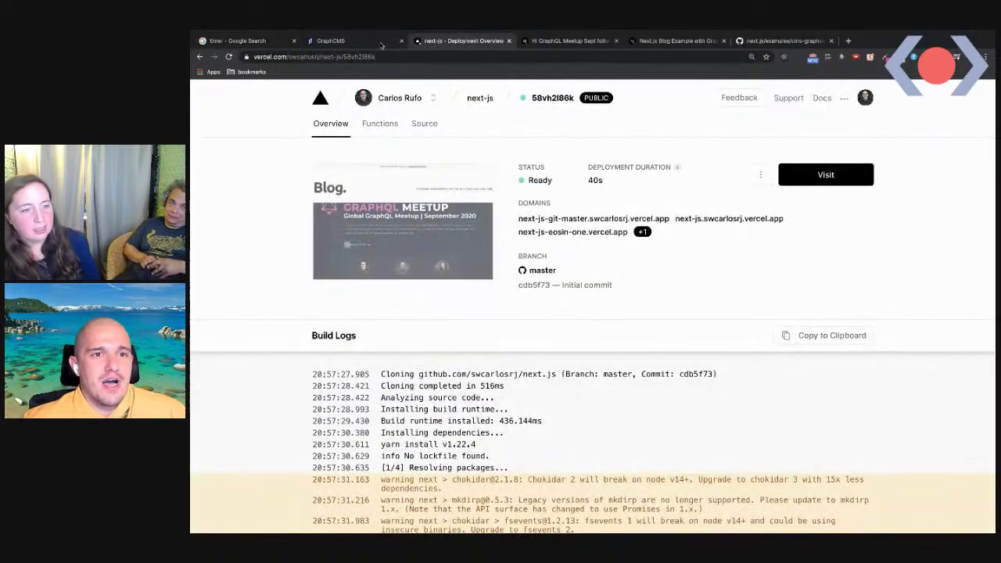
click(381, 43)
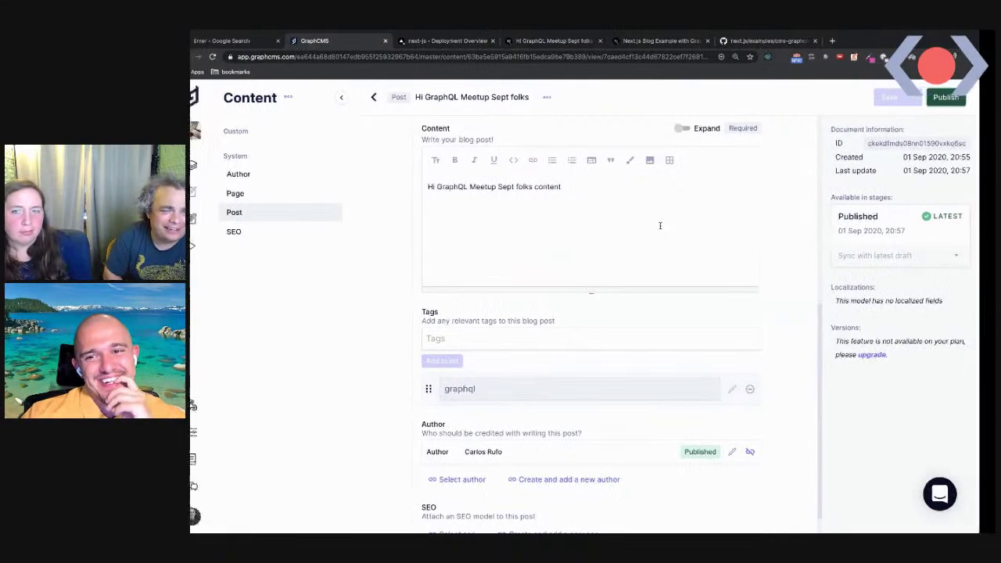
mouse_move(610, 532)
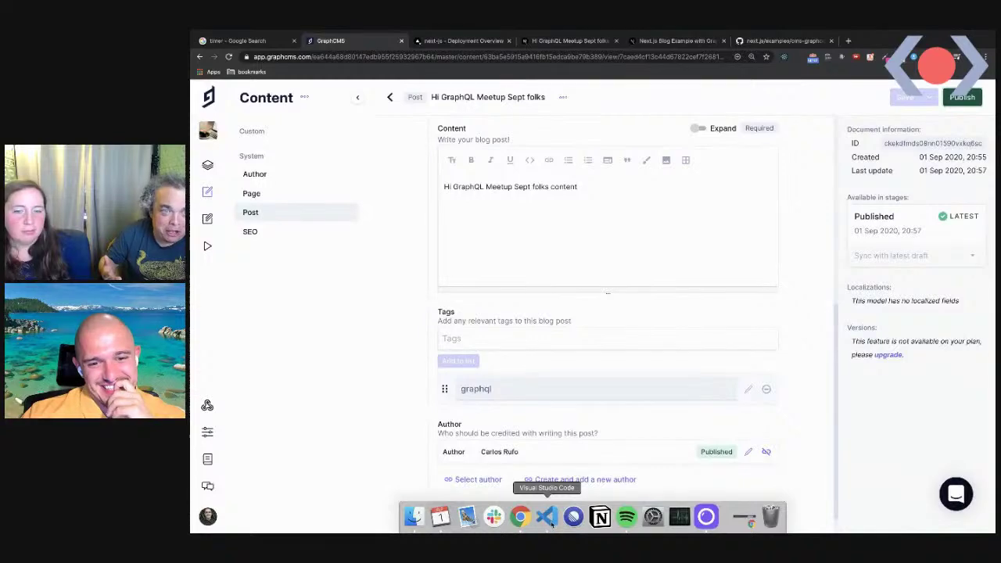
click(549, 519)
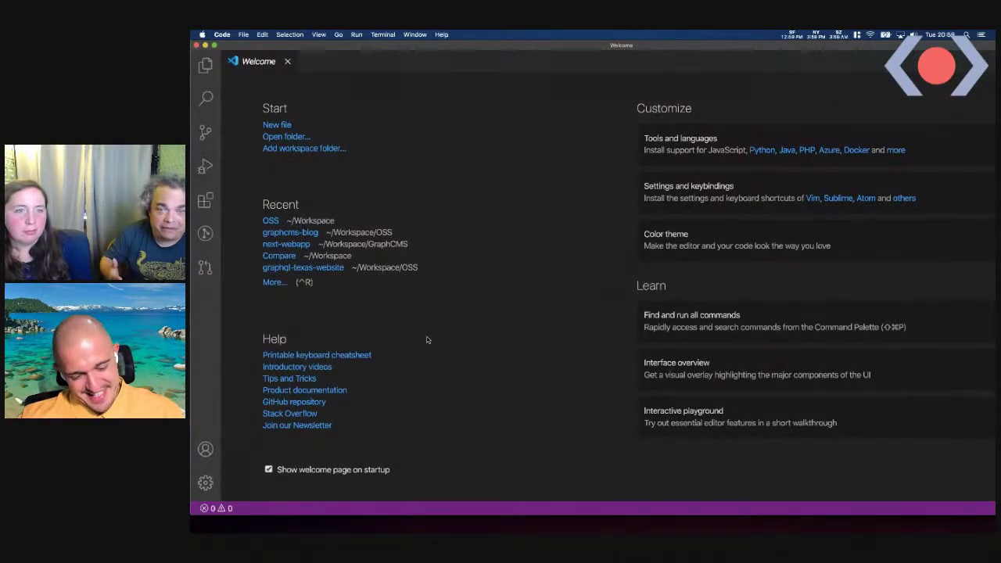
Open the OSS folder and run yarn create next-app --example cms-graphcms cms-graphcms-app in its terminal
key(ctrl+grave)
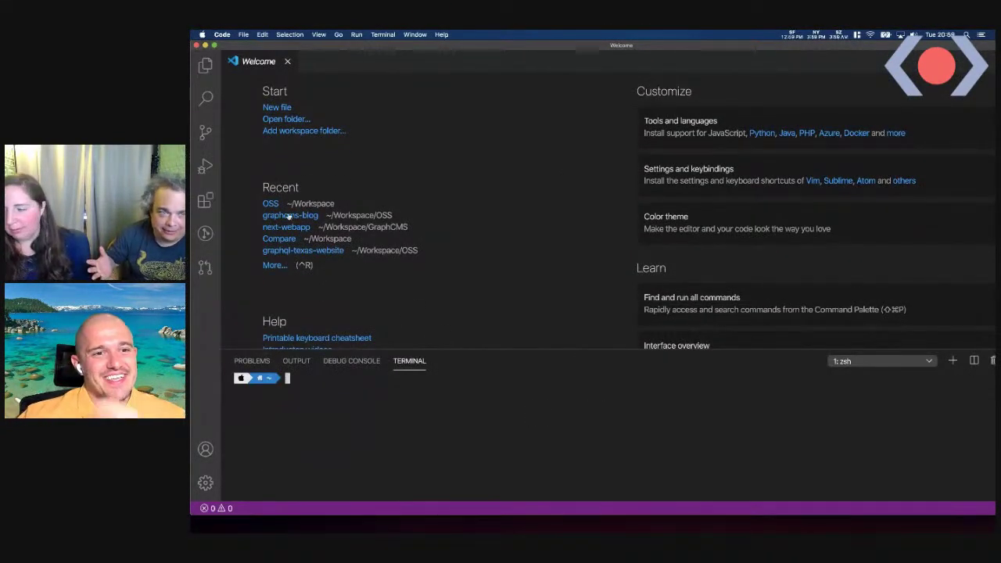
click(271, 203)
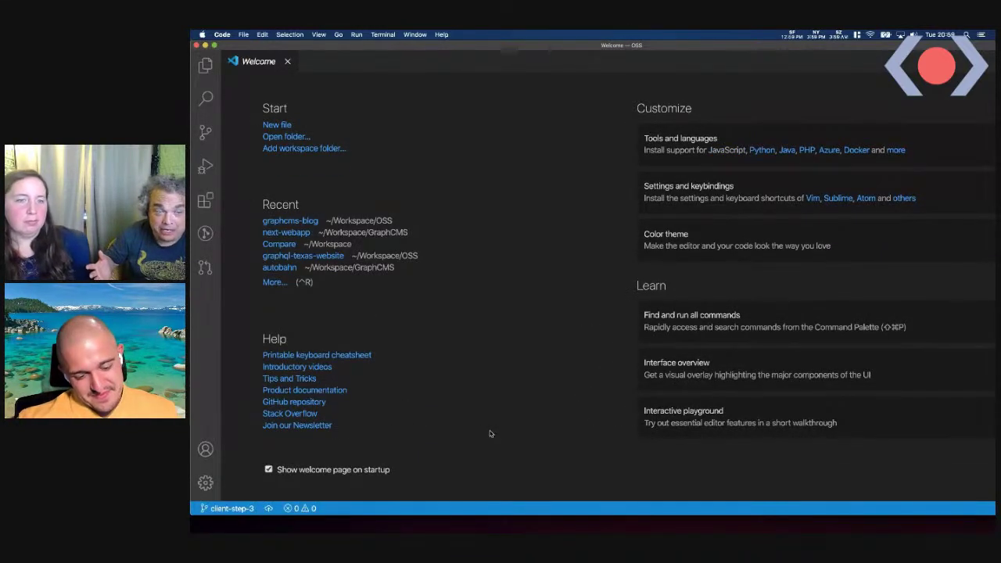
key(ctrl+grave)
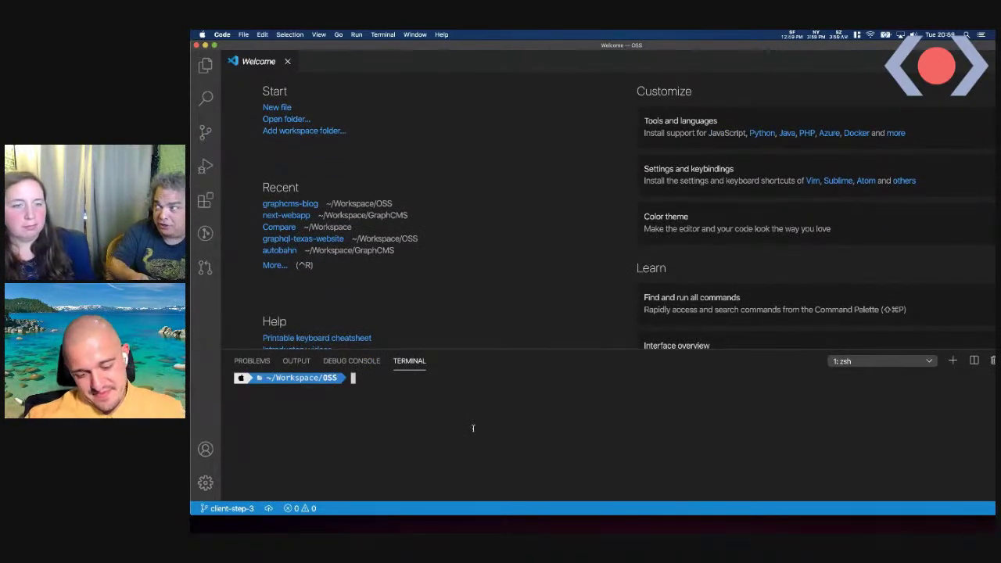
key(super+minus)
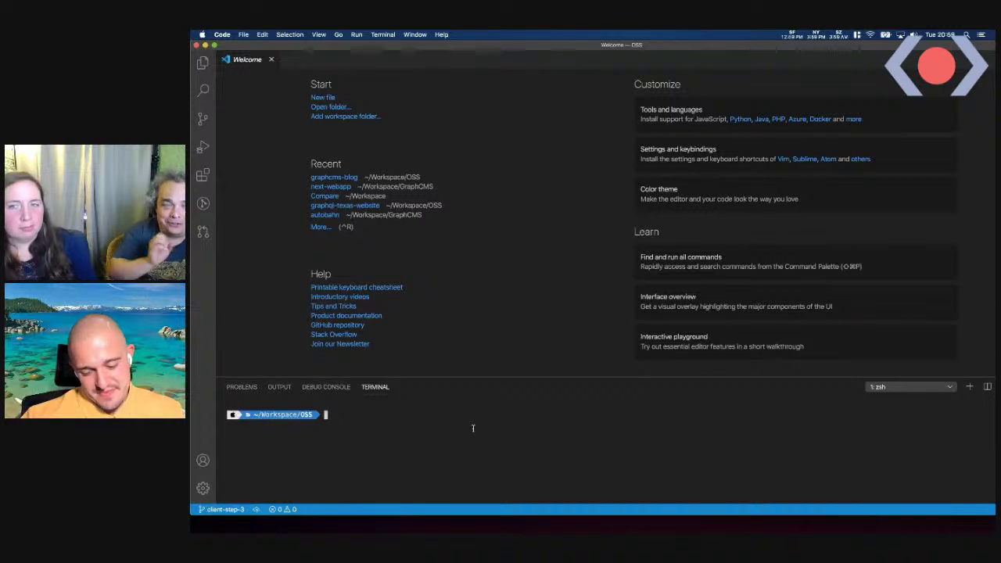
text(yarn create next-app --example cms-graphcms cms-graphcms-app)
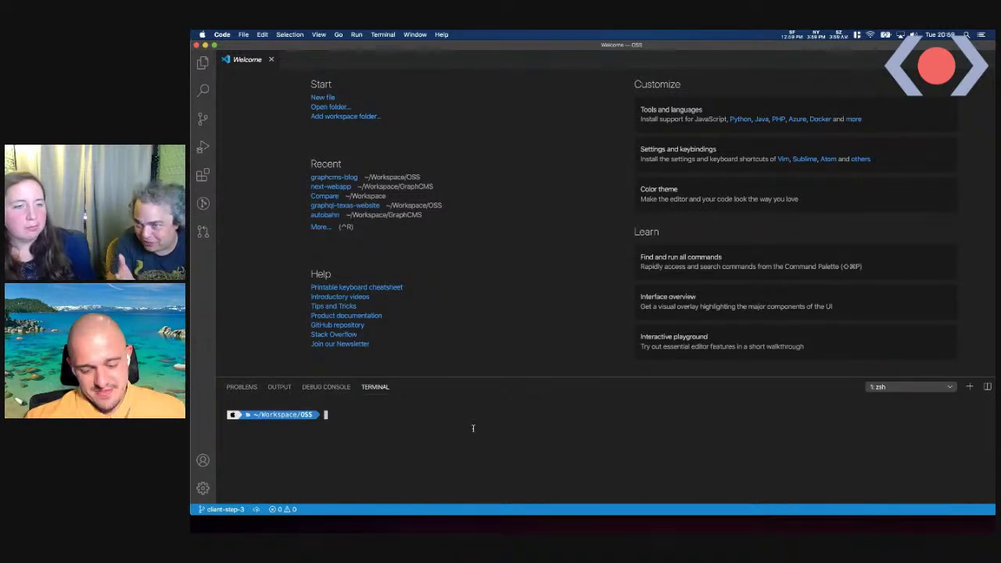
text(yarn create next-app --example cms-graphcms cms-graphcms-app)
key(Return)
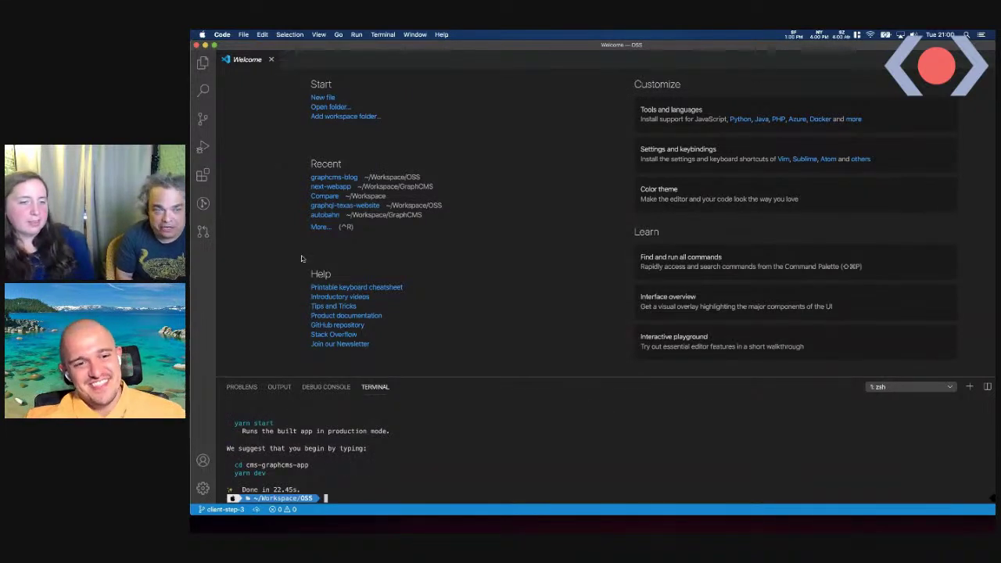
Open the cms-graphcms-app folder in VS Code through the folder picker
click(203, 64)
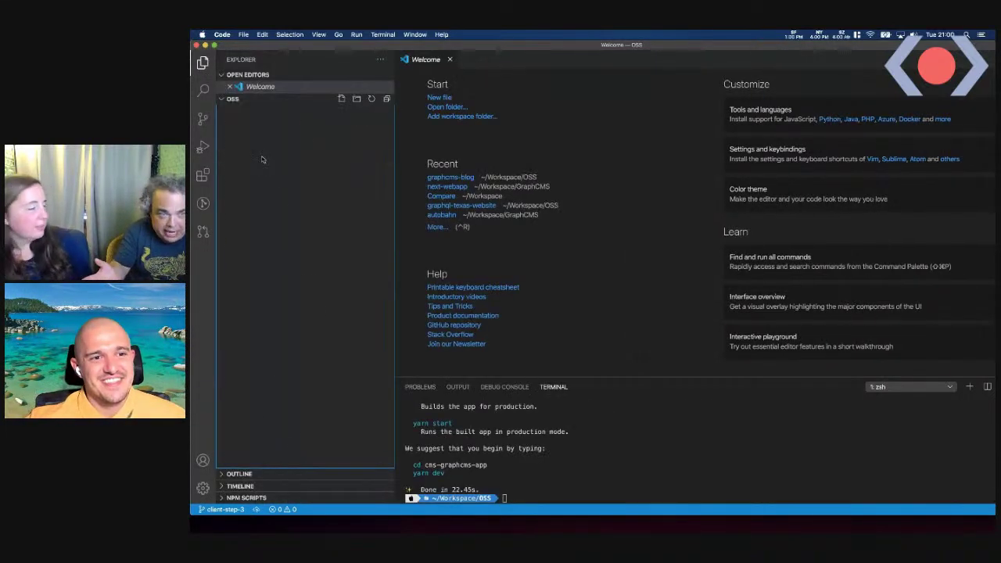
click(266, 134)
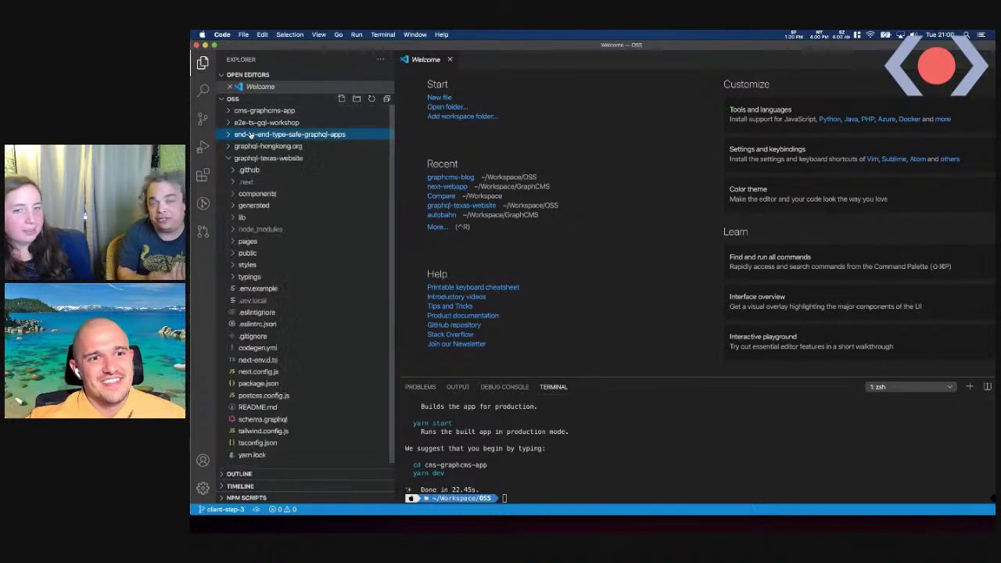
click(249, 160)
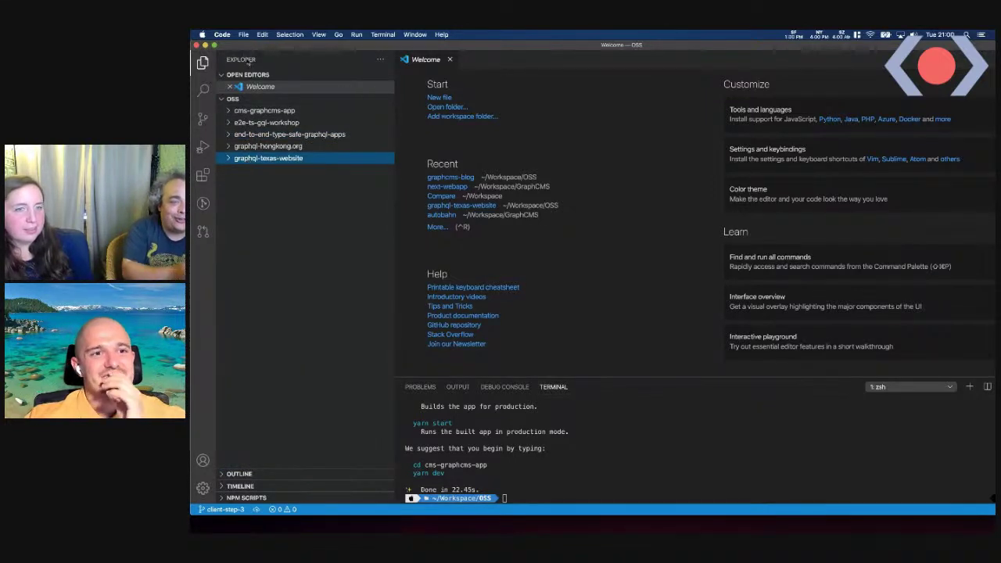
click(243, 35)
click(270, 69)
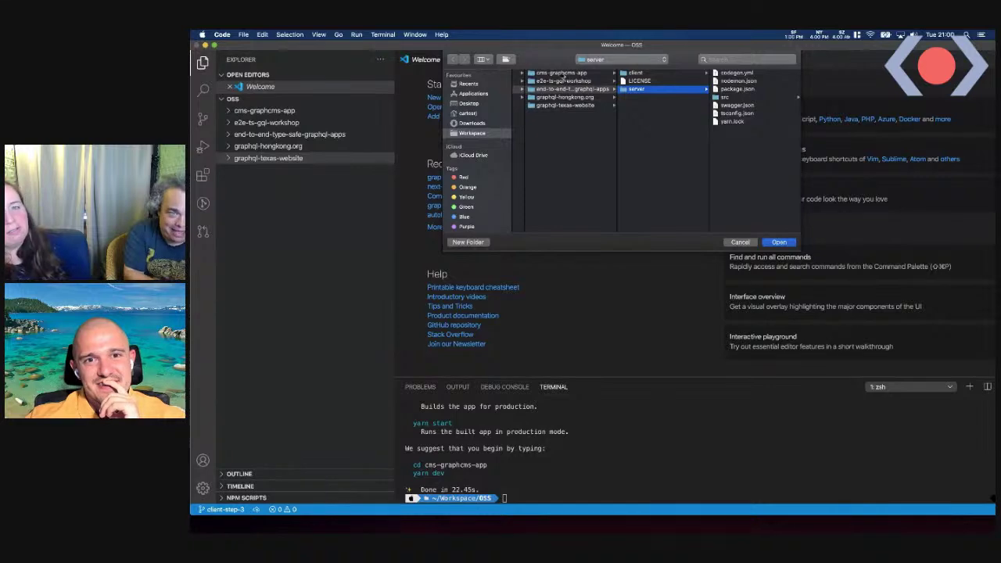
click(562, 74)
click(778, 242)
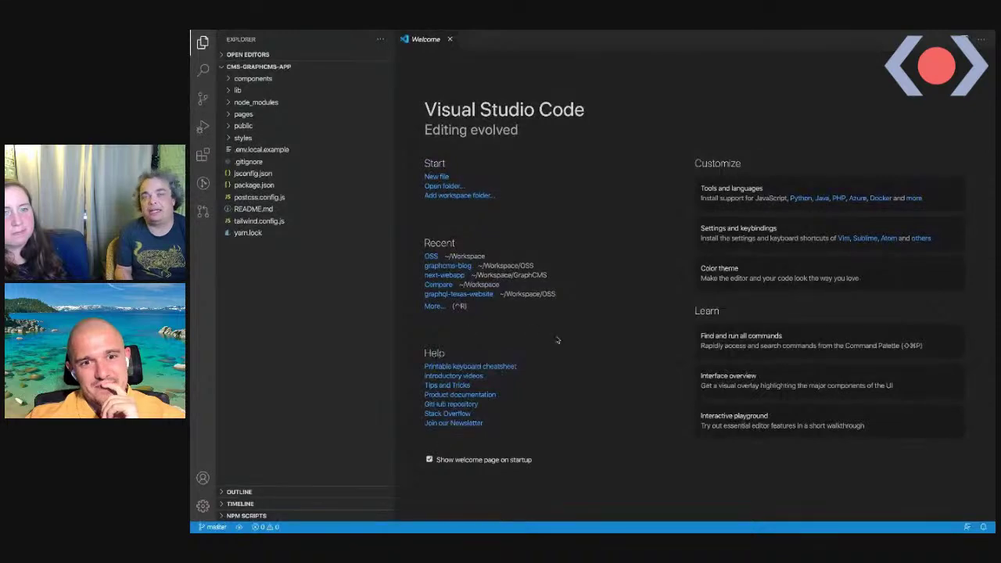
Open an integrated terminal at the cms-graphcms-app project root
key(ctrl+Up)
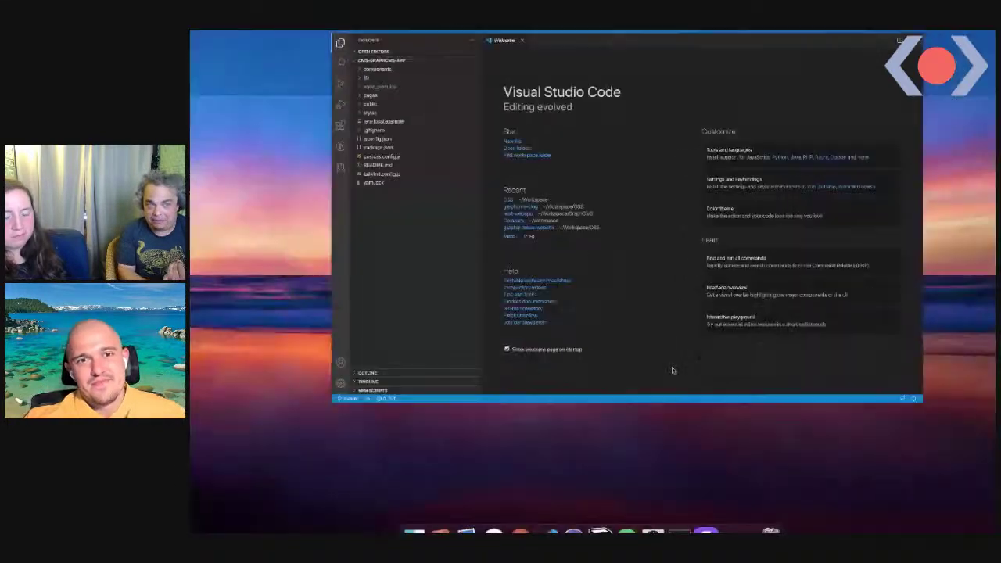
key(Escape)
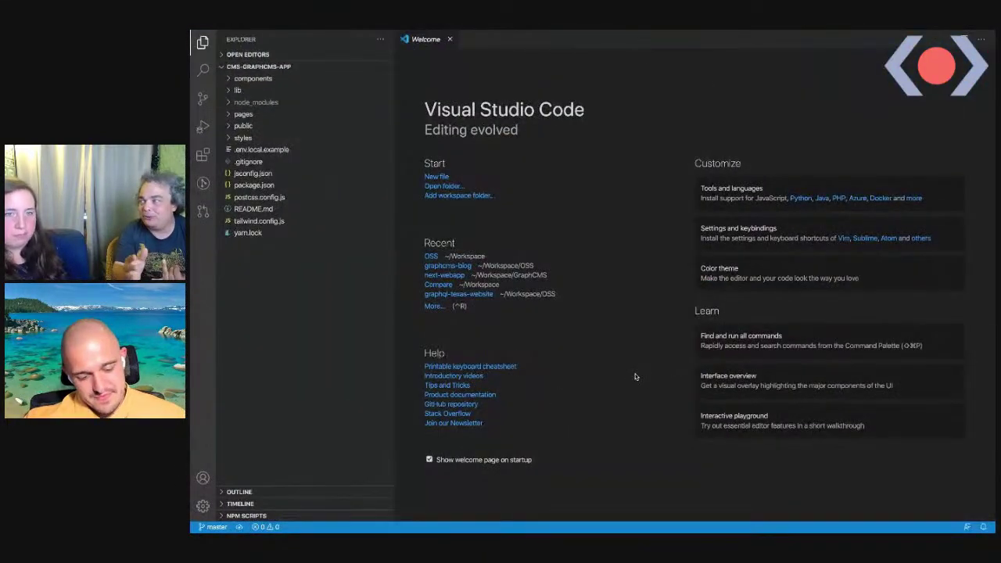
key(ctrl+grave)
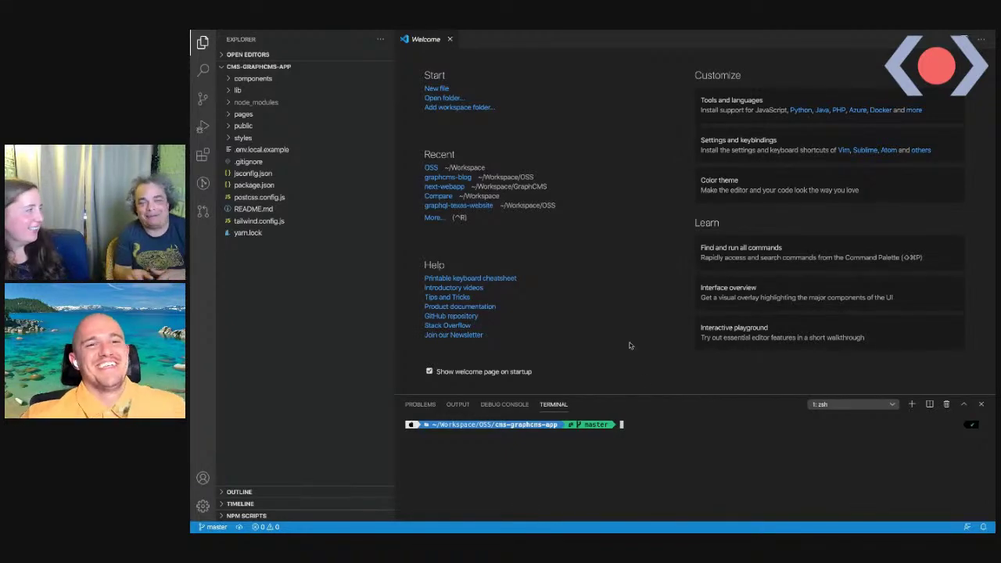
key(ctrl+Left)
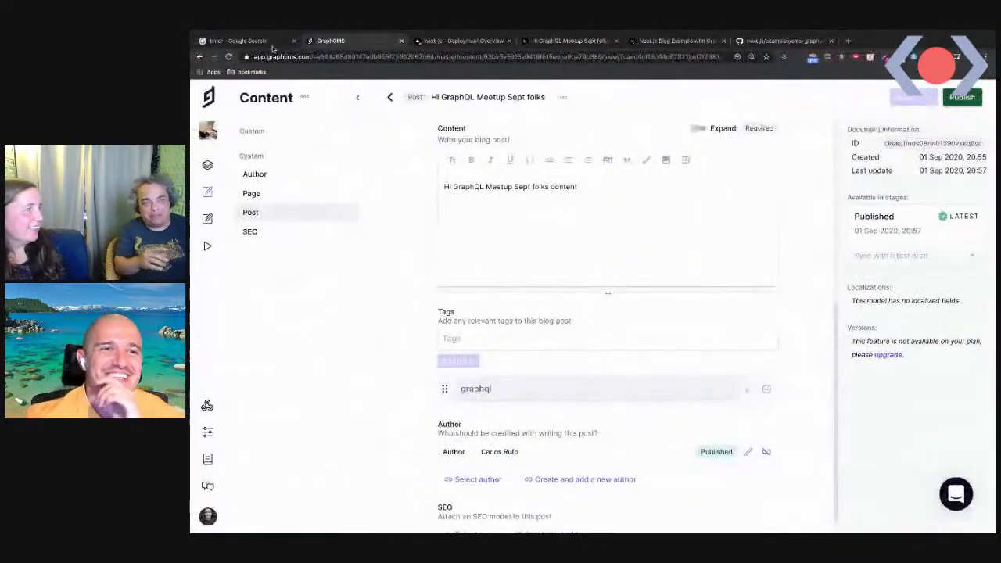
Start and stop the Google stopwatch at 2m 33s 12, then return to VS Code
click(238, 41)
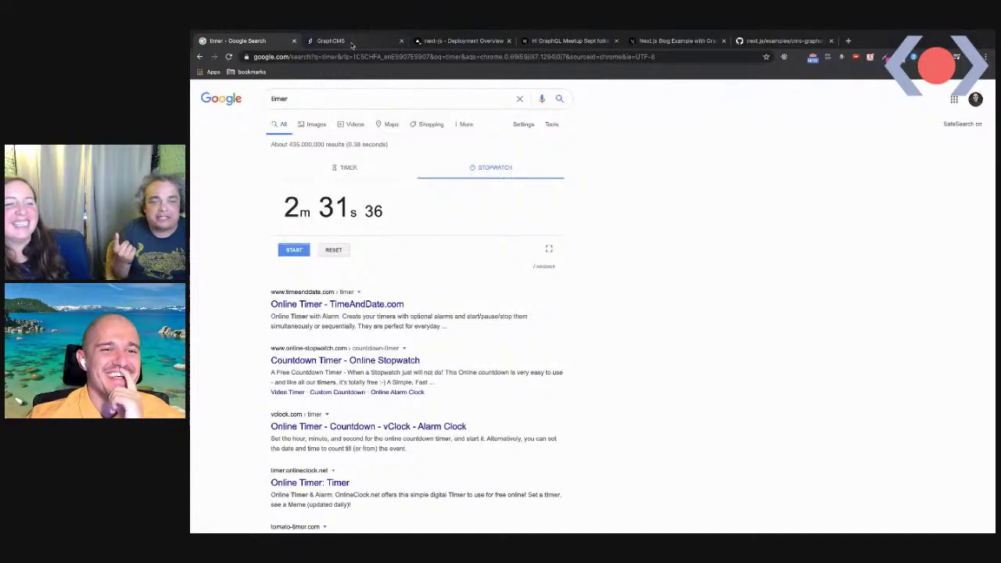
drag(283, 205, 386, 211)
click(294, 250)
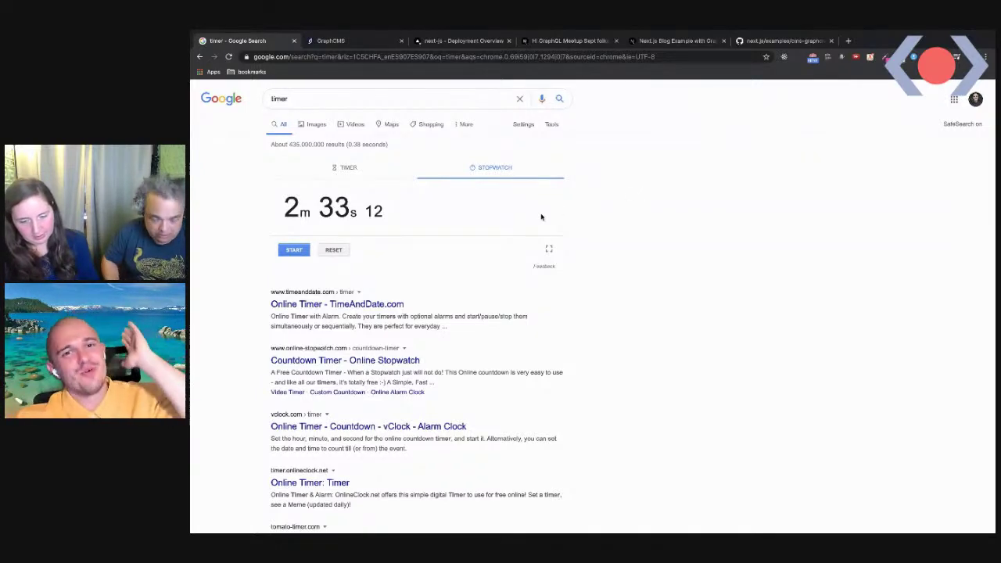
key(ctrl+Right)
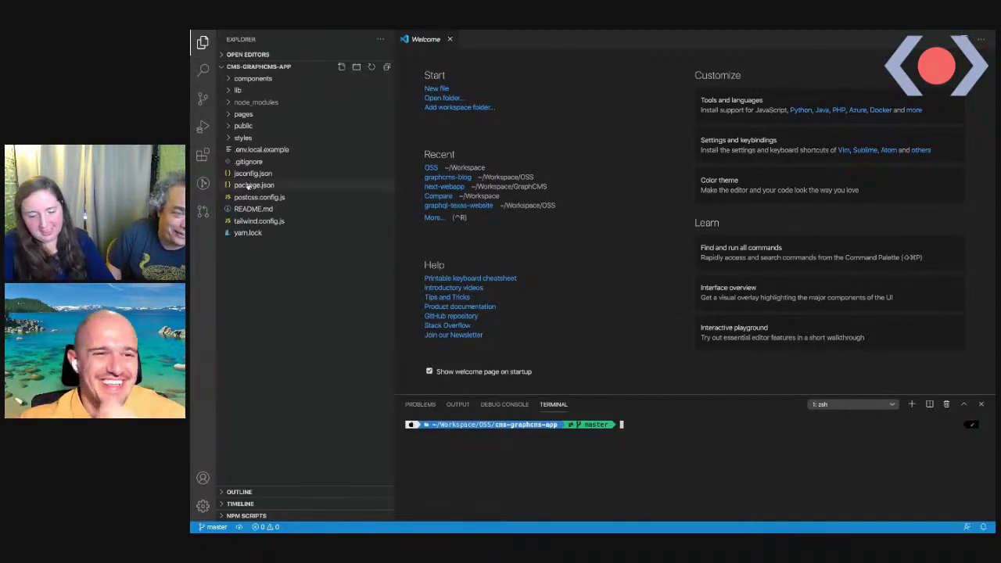
Open pages/posts/[slug].js in the cms-graphcms-app project
click(244, 115)
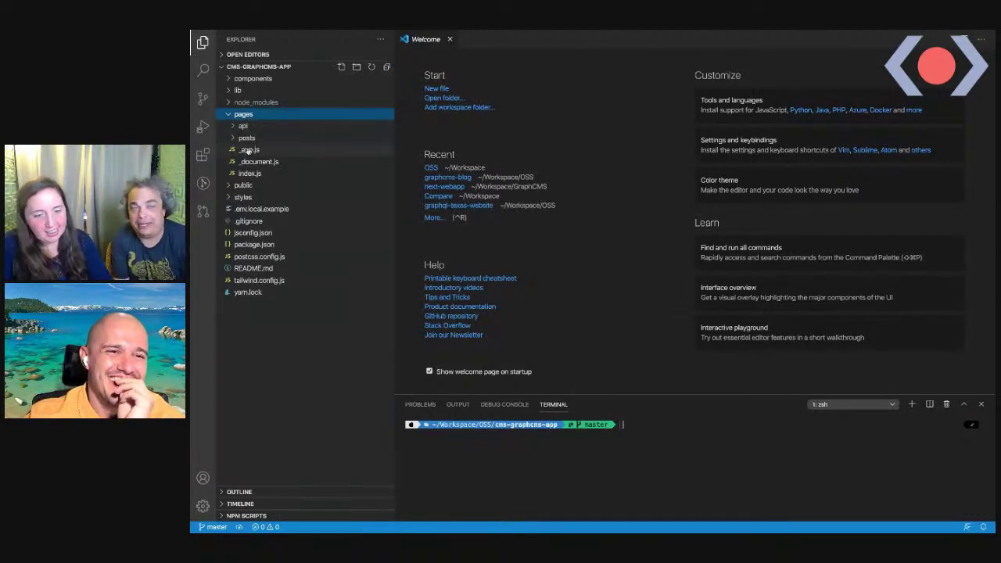
click(246, 138)
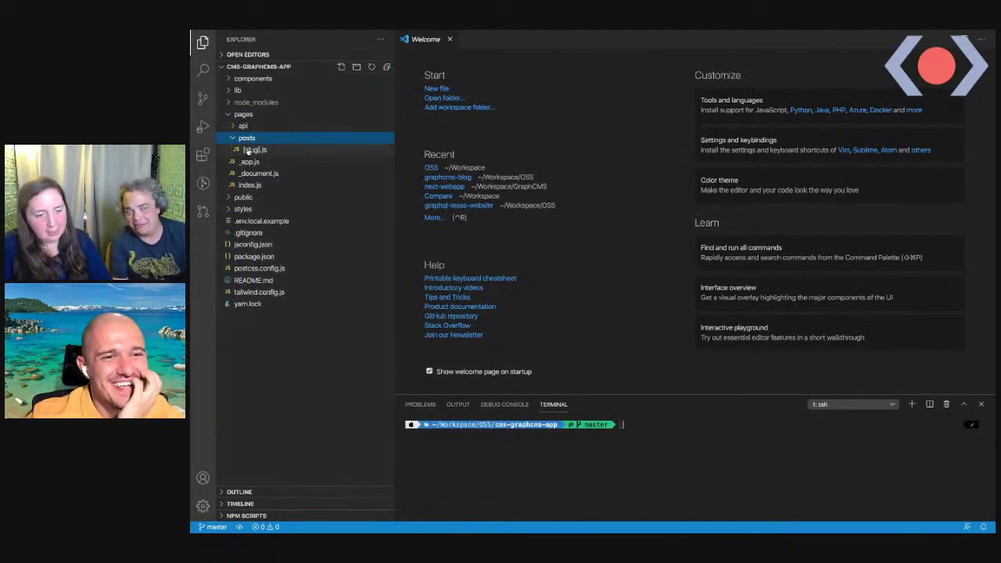
click(249, 150)
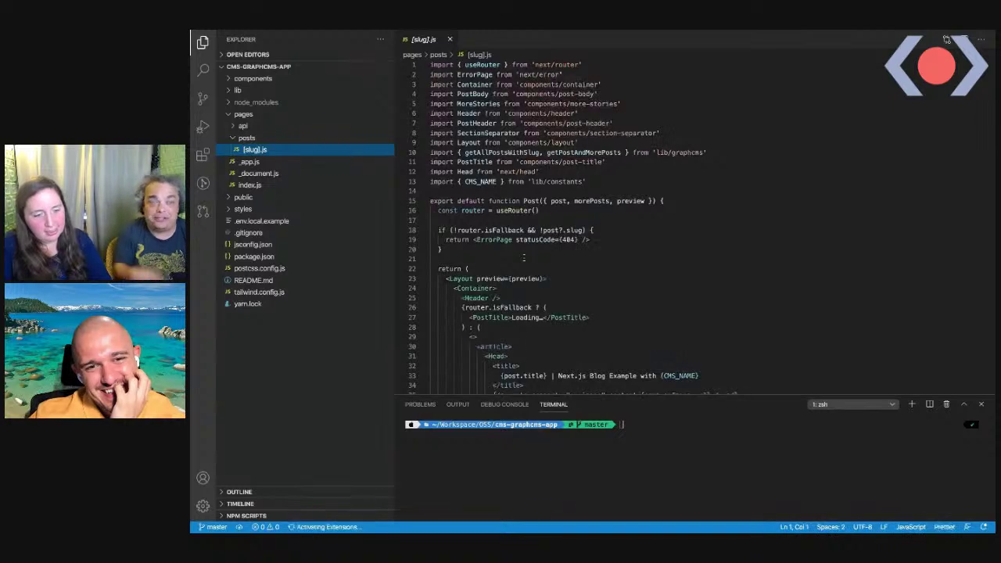
scroll(523, 257, down, 3)
scroll(523, 258, down, 4)
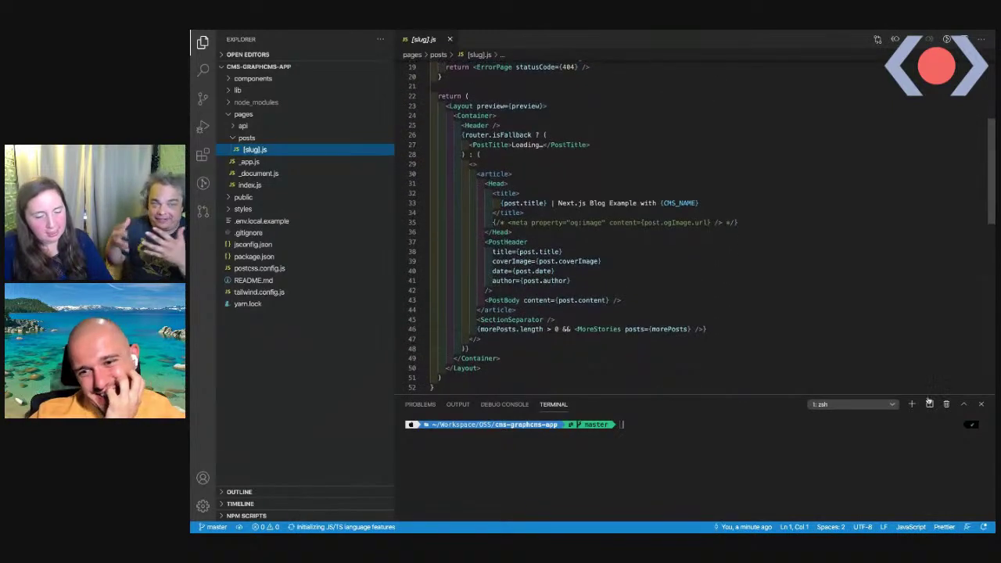
Split the terminal and run ls in the new pane to list the project files
click(928, 404)
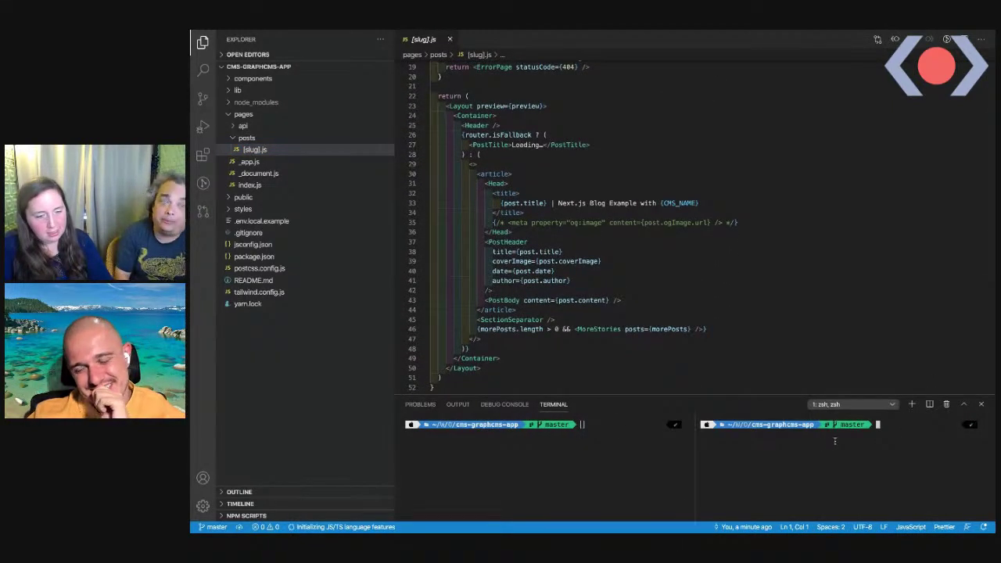
text(ls)
key(Return)
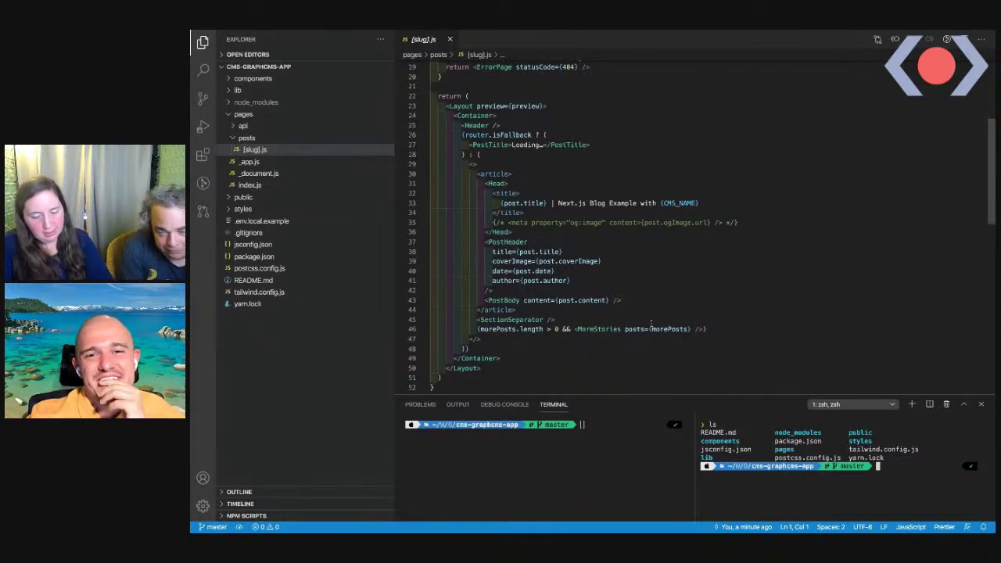
key(ctrl+Left)
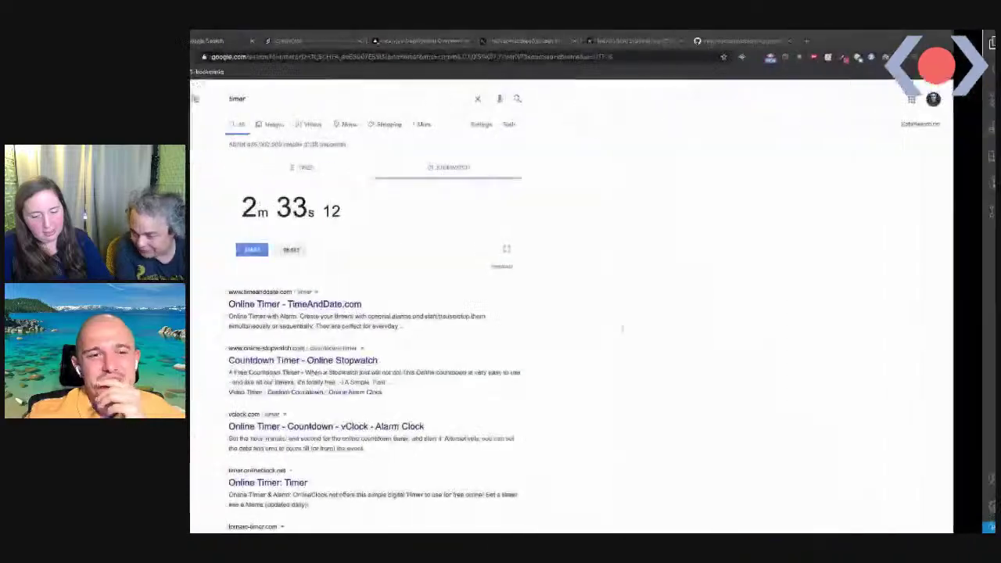
key(ctrl+Left)
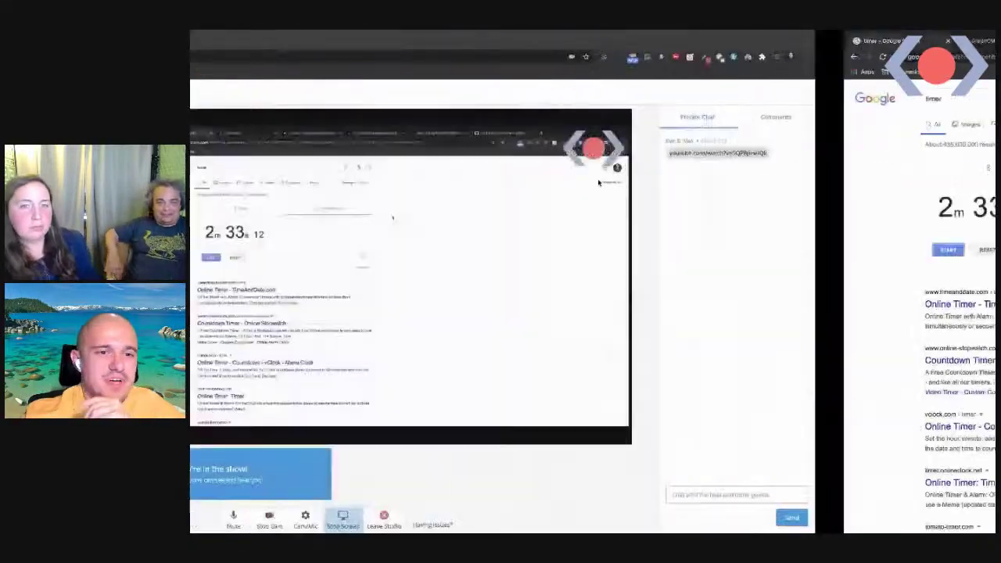